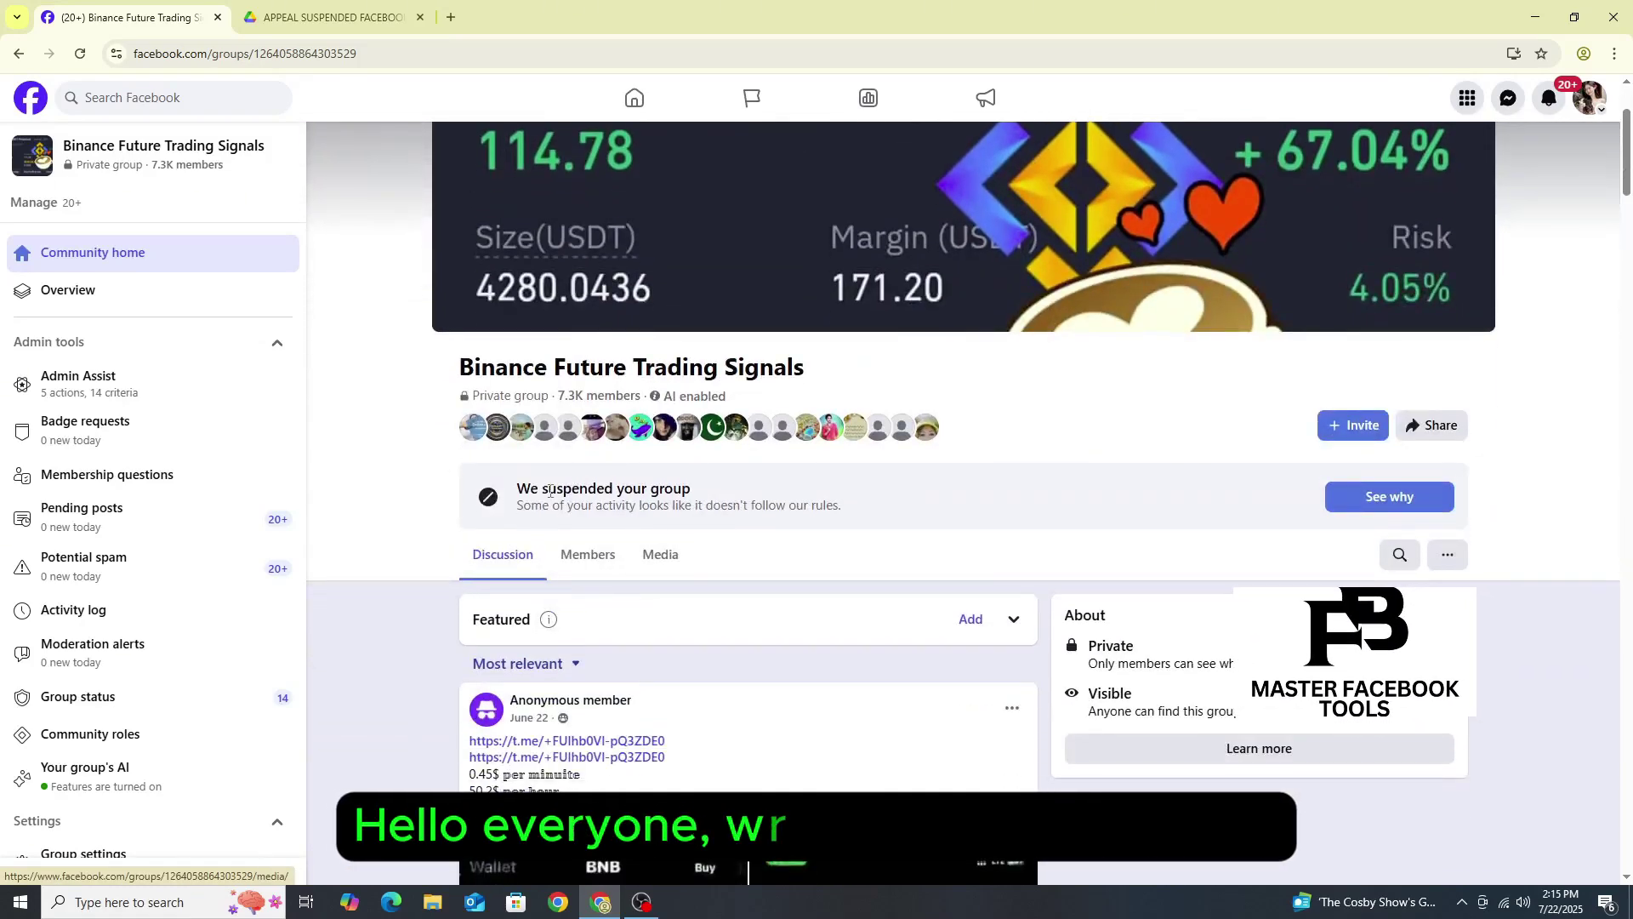
- Review the suspension notice and its 'See why' details for the group, then dismiss them
triple_click(551, 490)
left_click(645, 475)
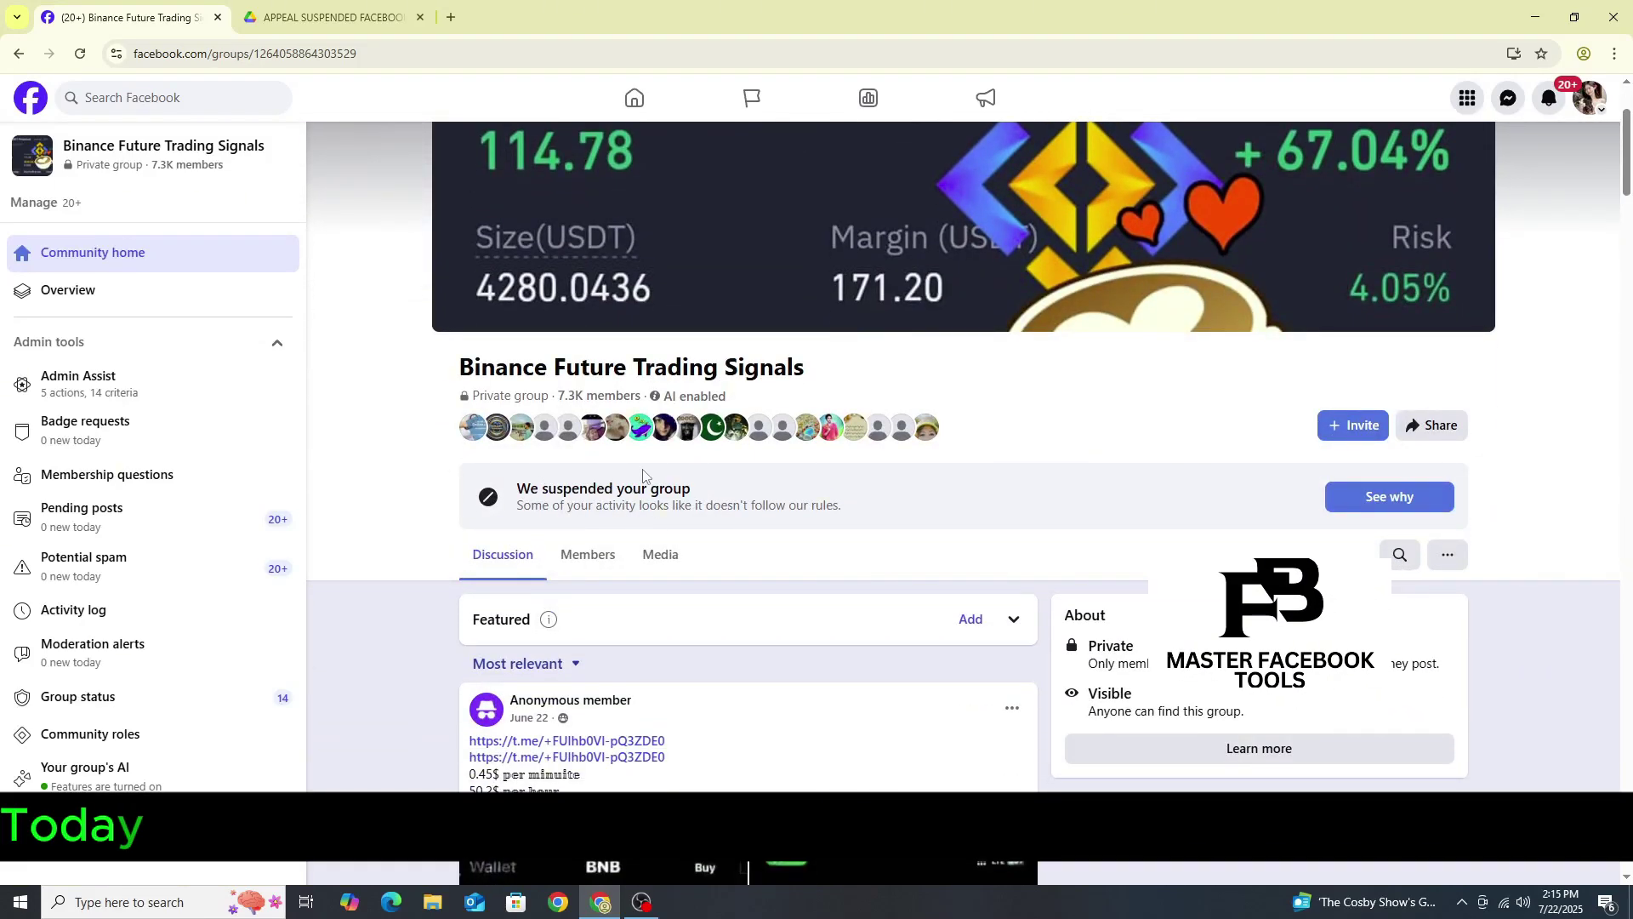
left_click(1353, 498)
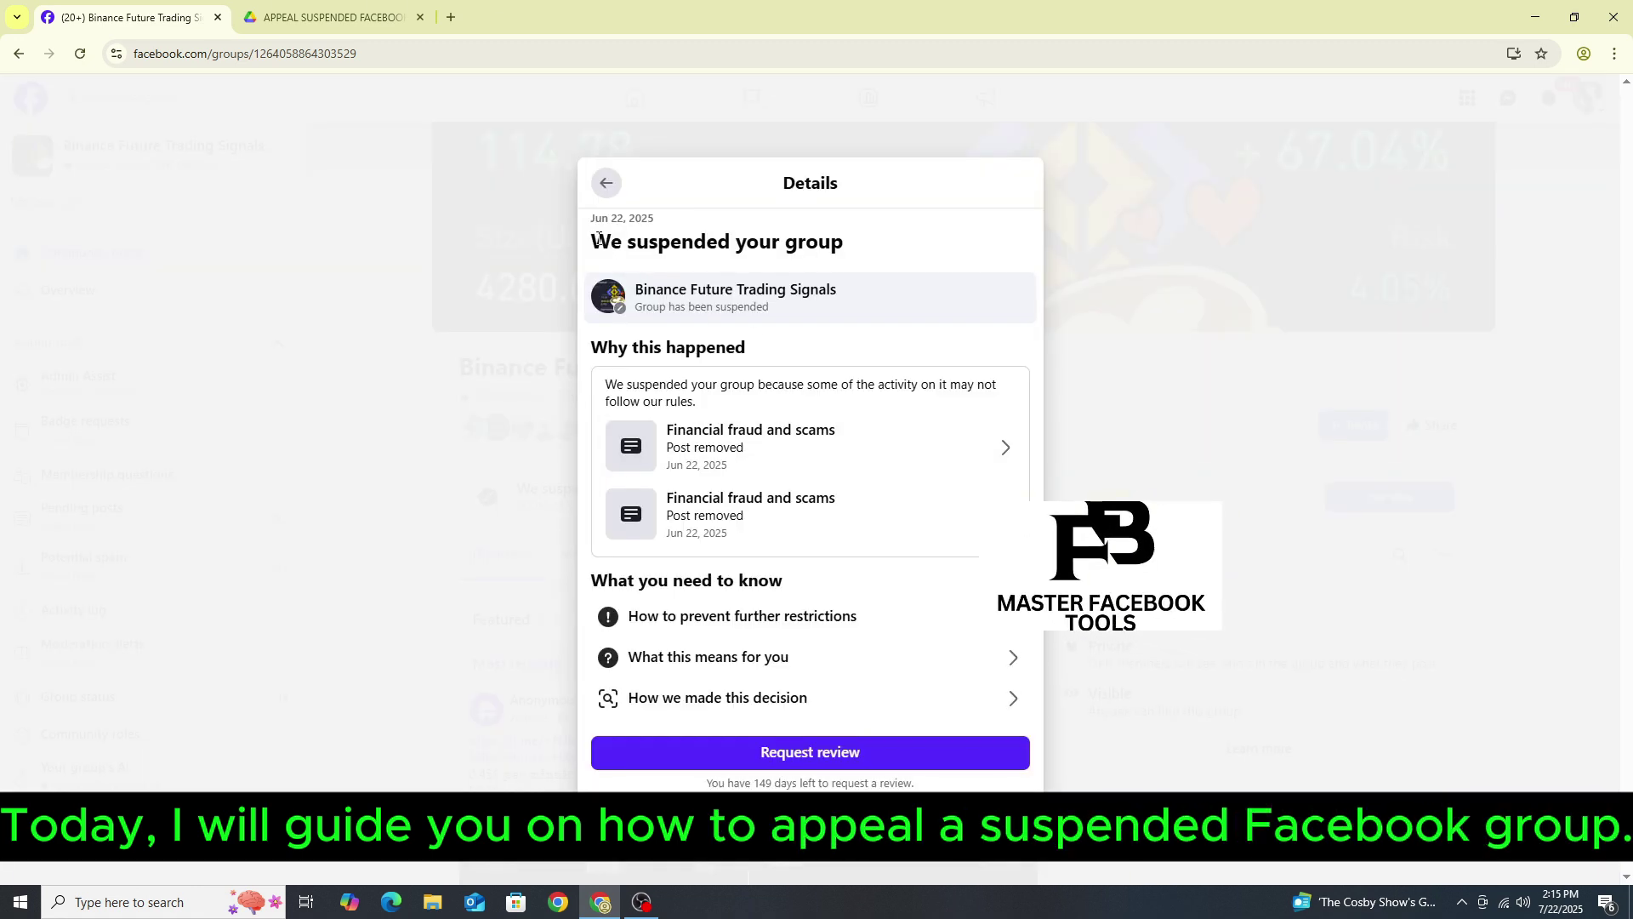
left_click_drag(599, 241, 850, 244)
left_click(659, 300)
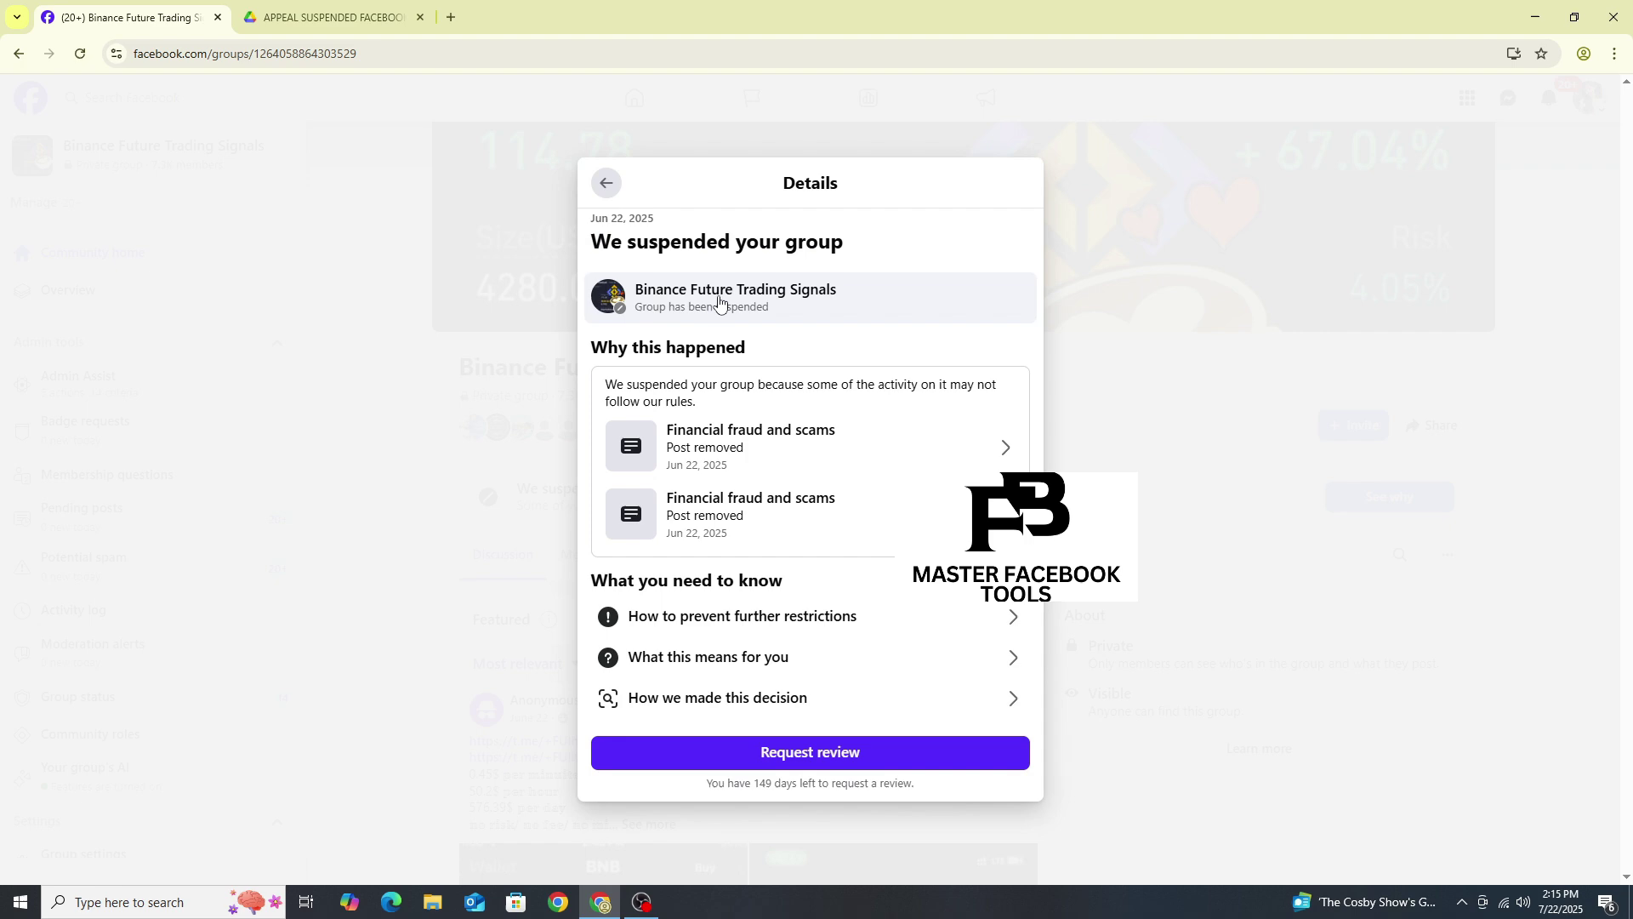
left_click(1080, 371)
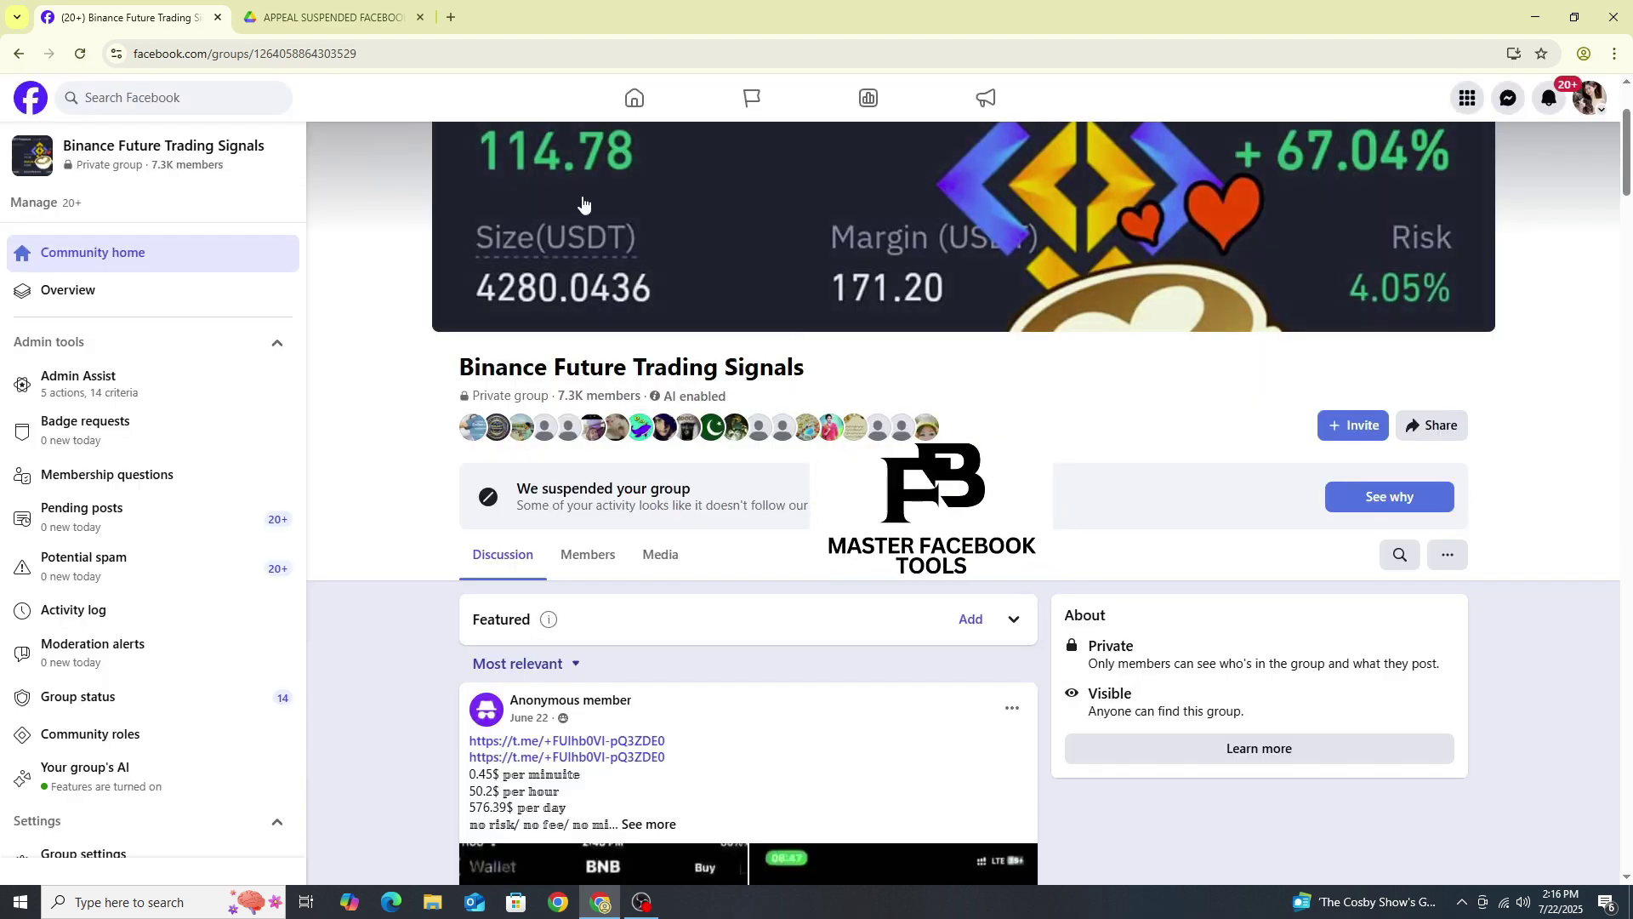
scroll(70, 575, "down", 2)
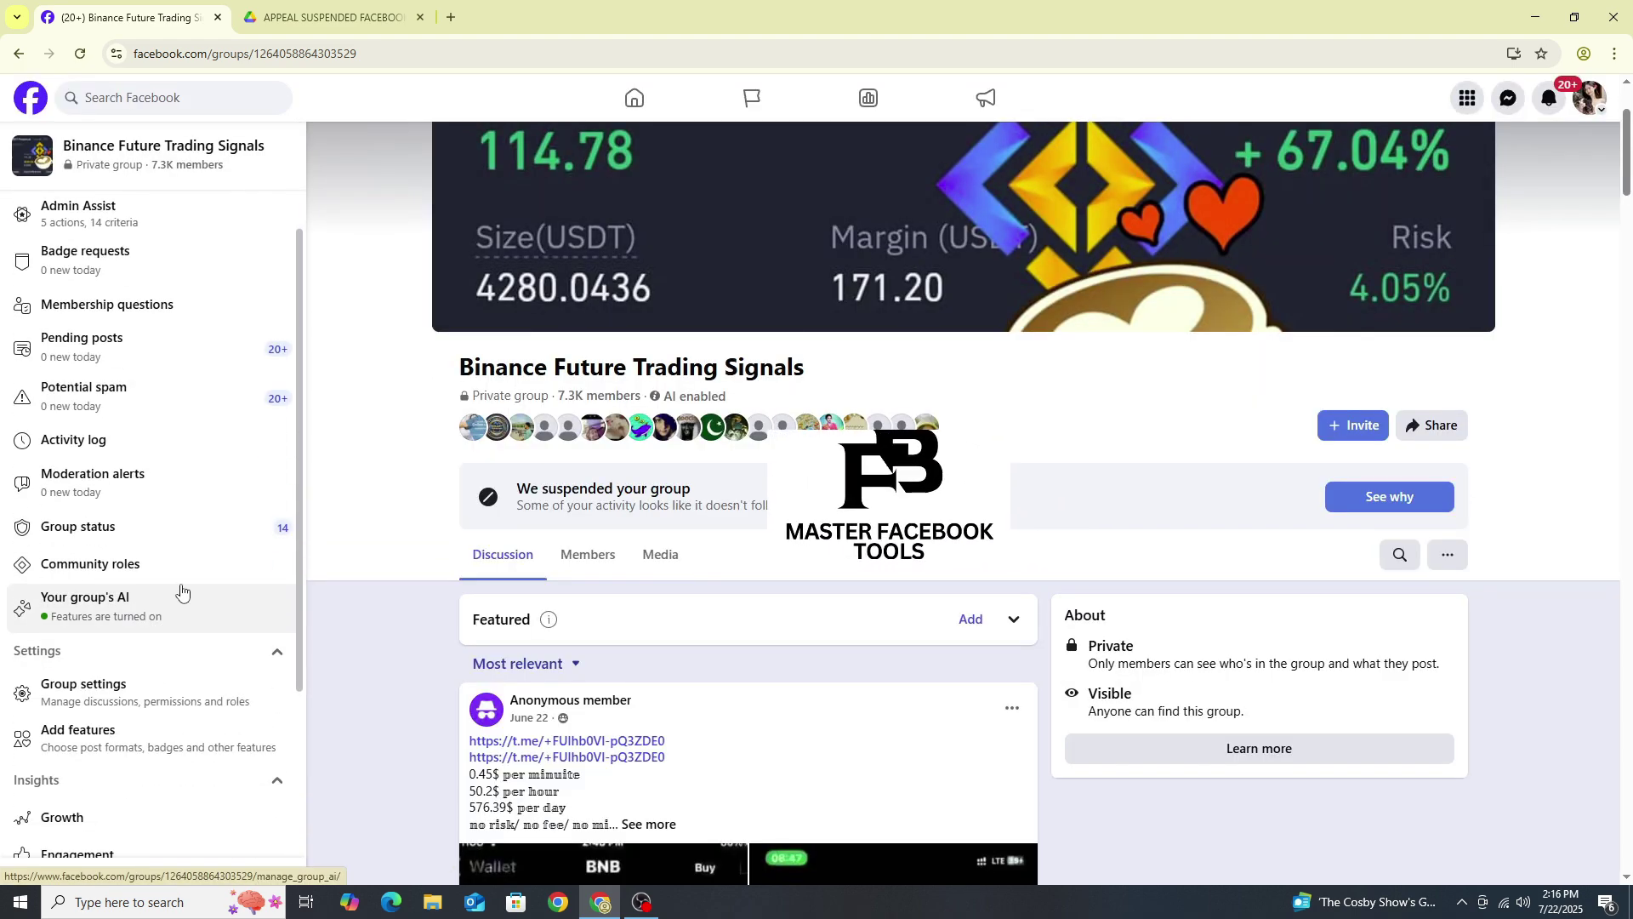
- View the Group status page from the admin sidebar and inspect the admin violation details
left_click(109, 532)
left_click_drag(557, 171, 859, 249)
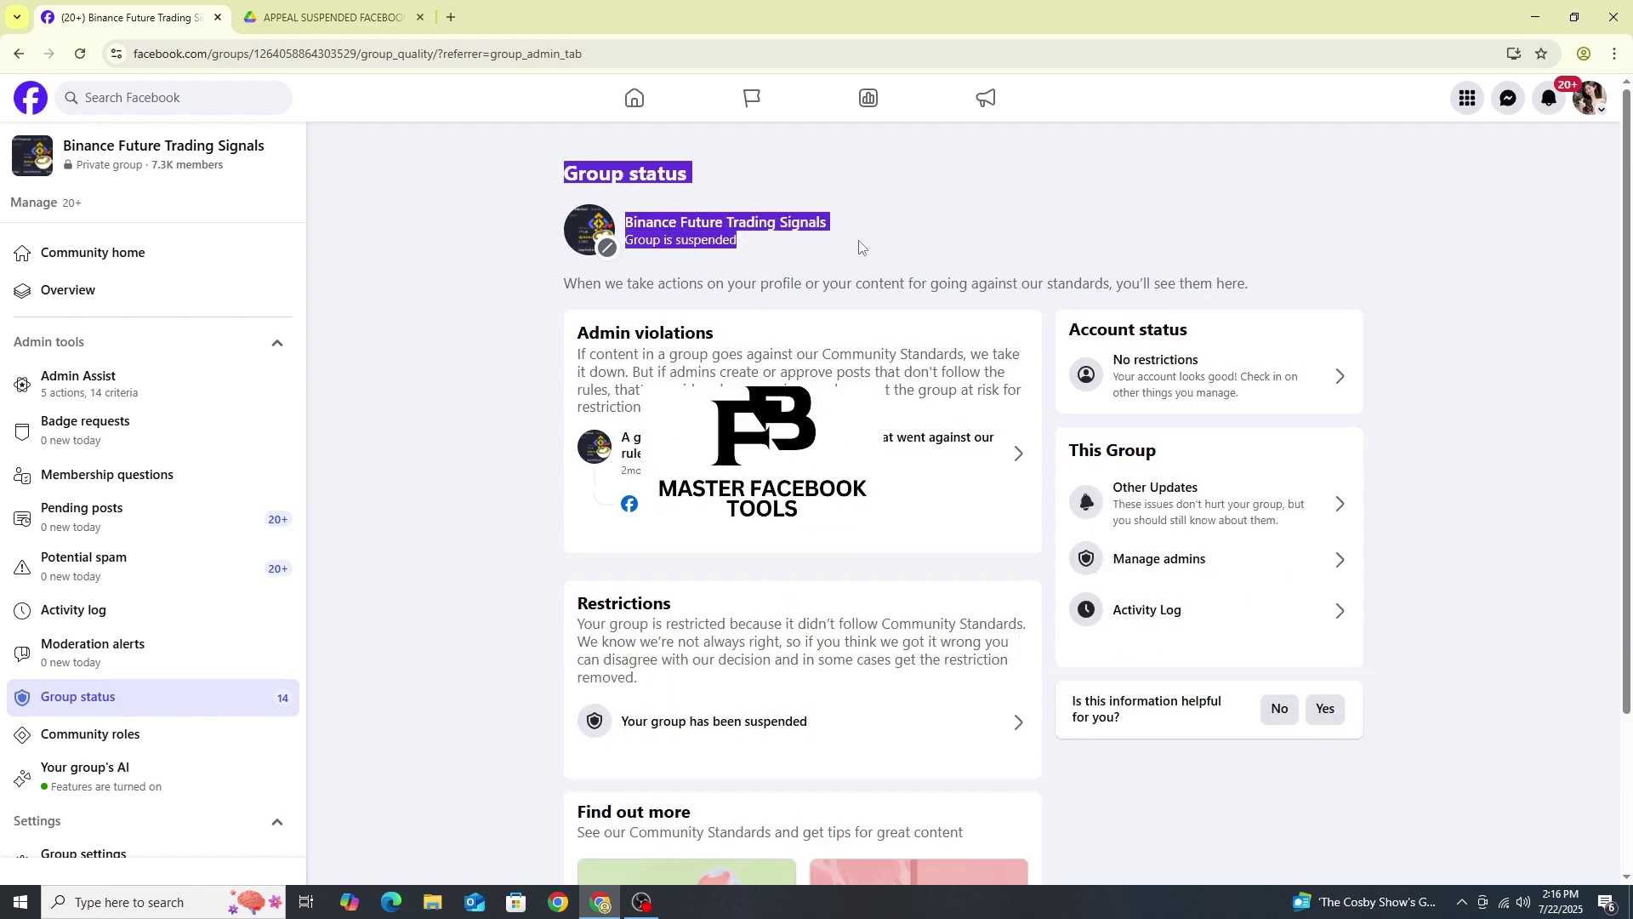
left_click(485, 132)
left_click(970, 453)
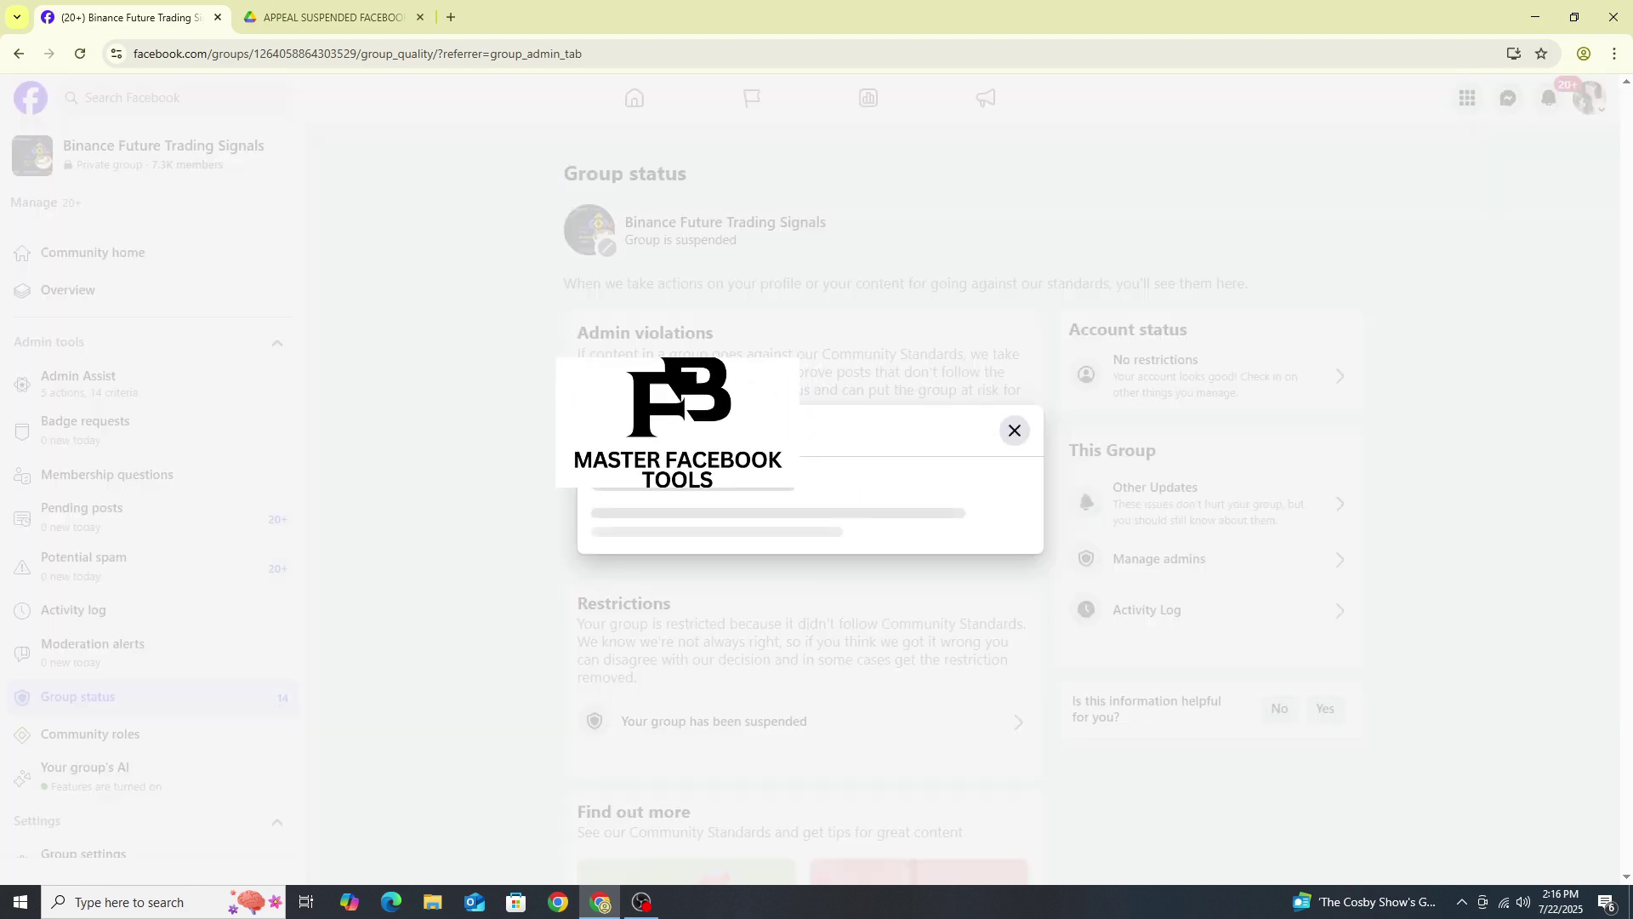
left_click(469, 462)
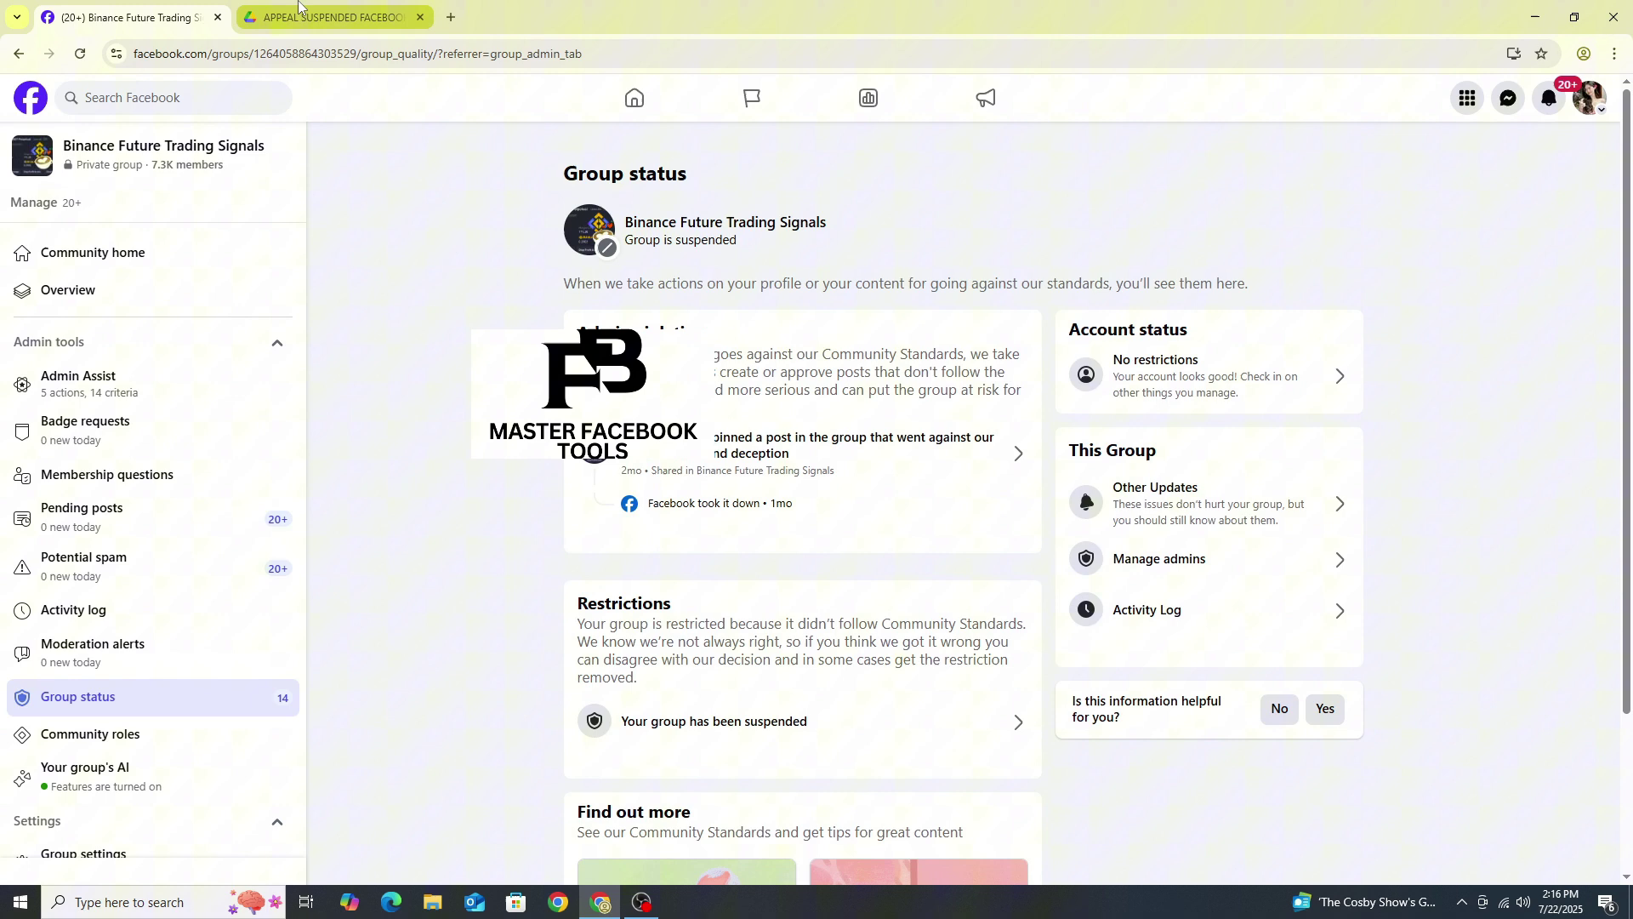
- Download APPEAL SUSPENDED FACEBOOK GROUP.zip from Google Drive and show it in the Downloads folder
key("ctrl+Tab")
left_click_drag(439, 166, 926, 168)
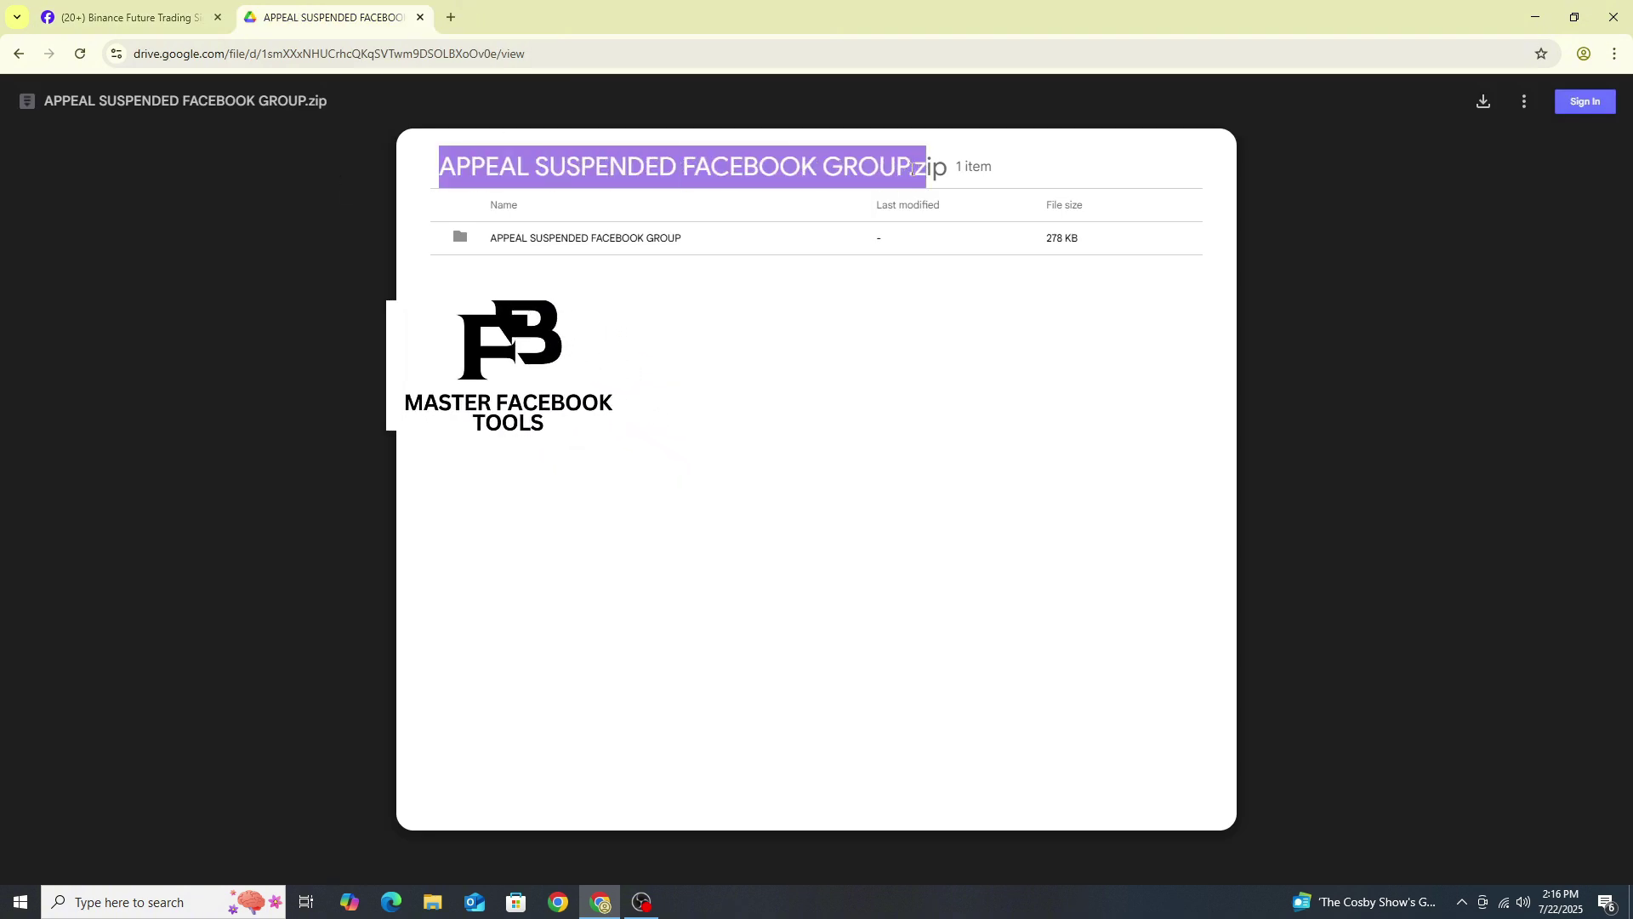
left_click(971, 158)
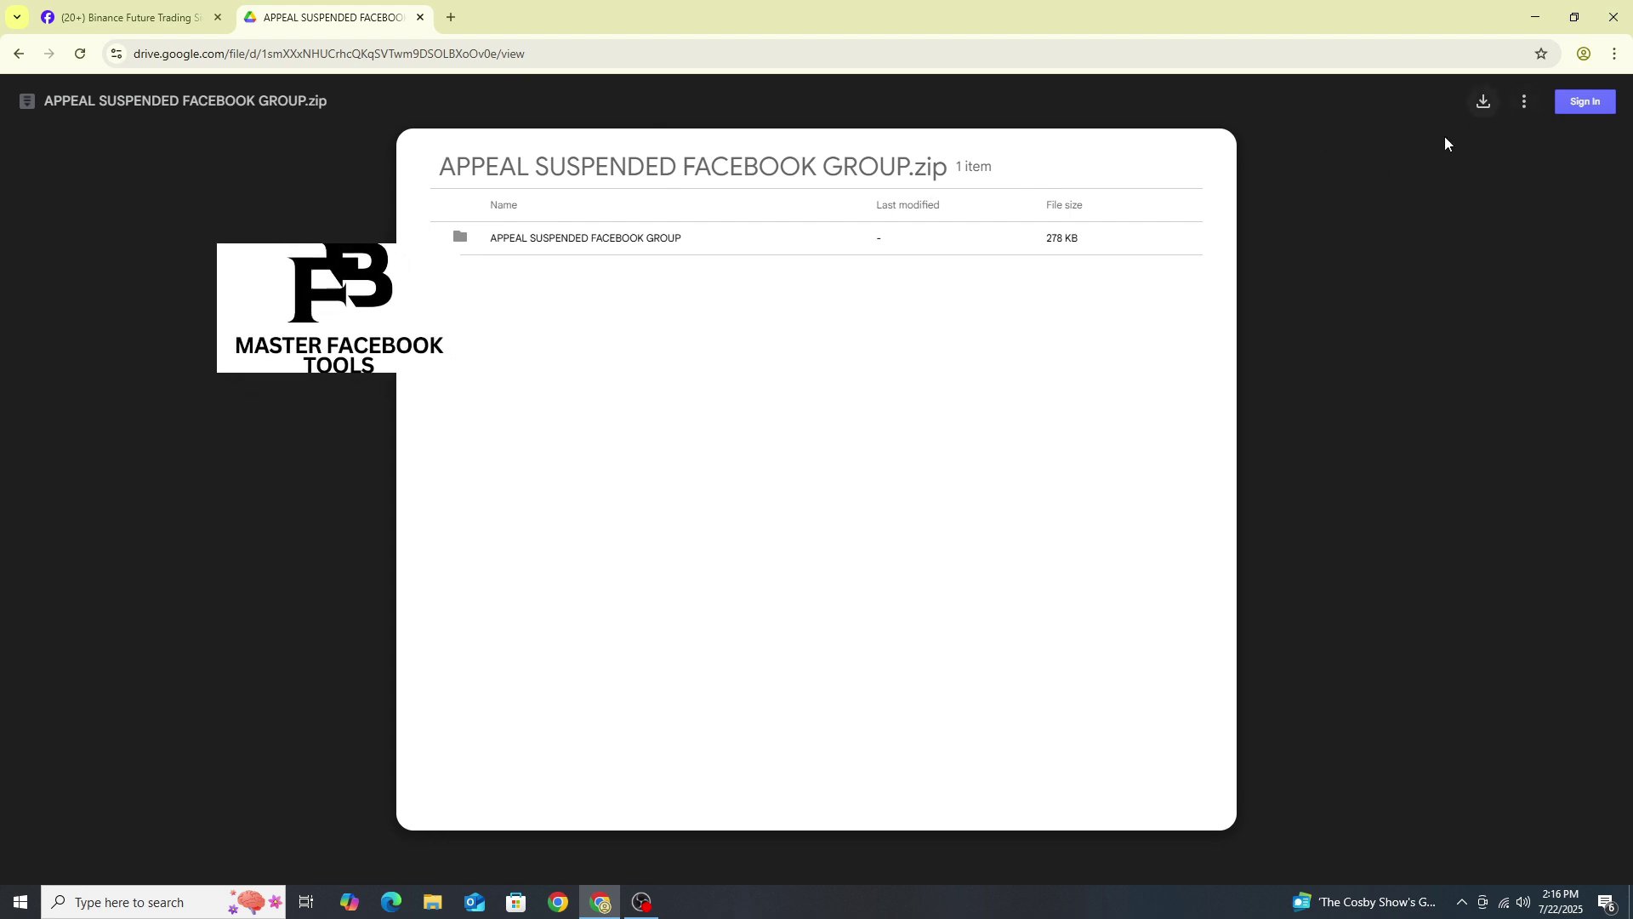
left_click(1485, 104)
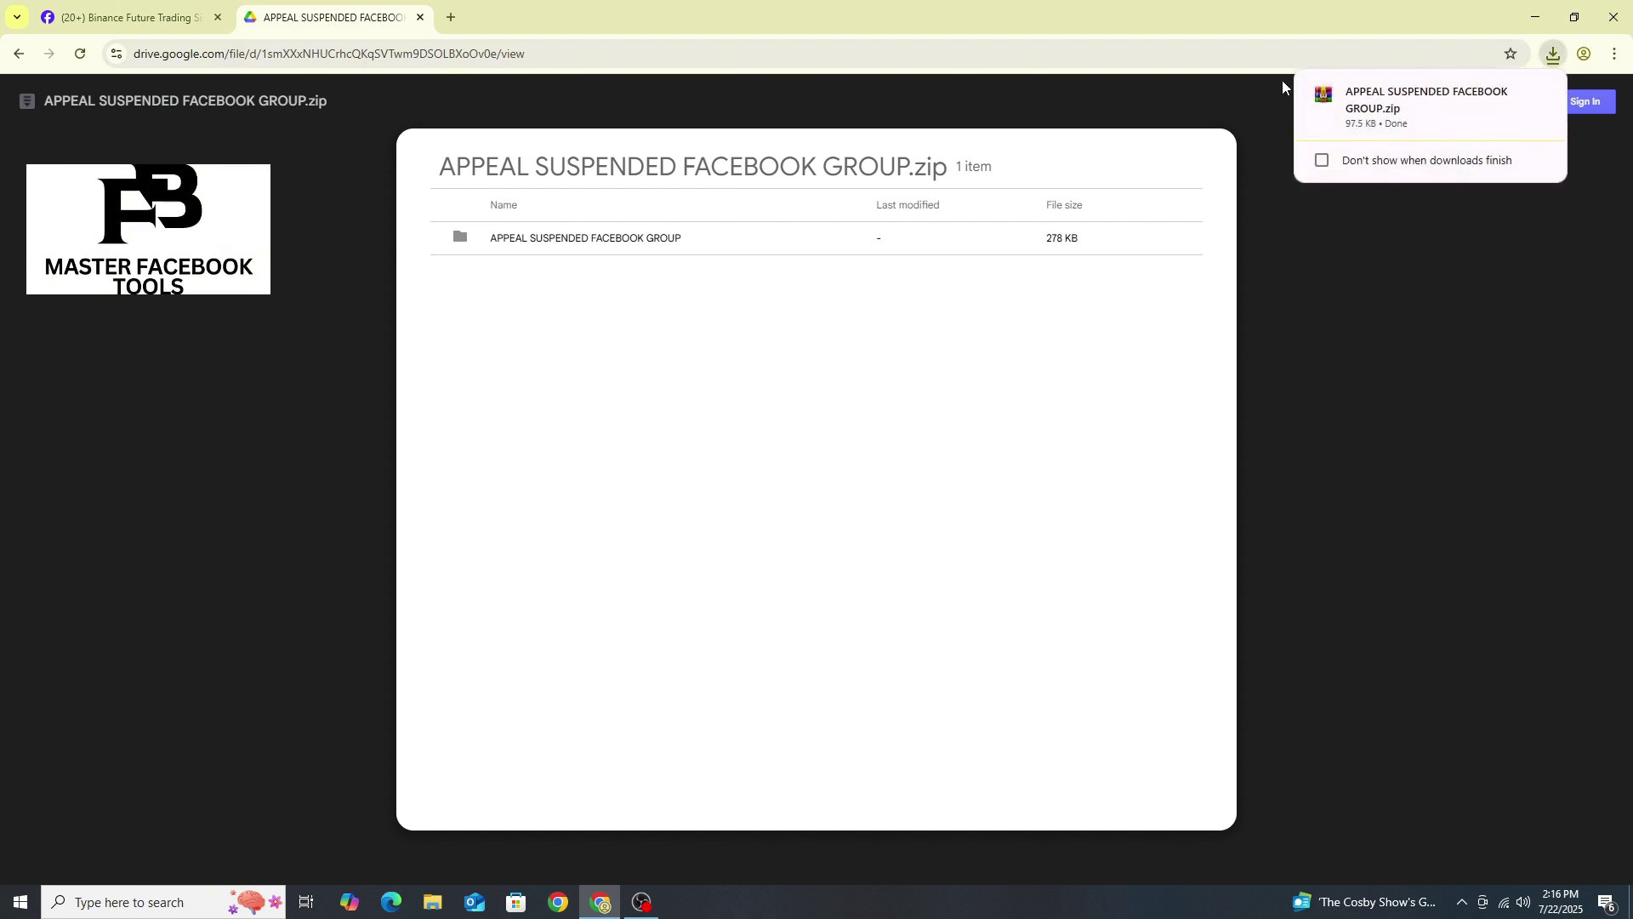
left_click(1507, 96)
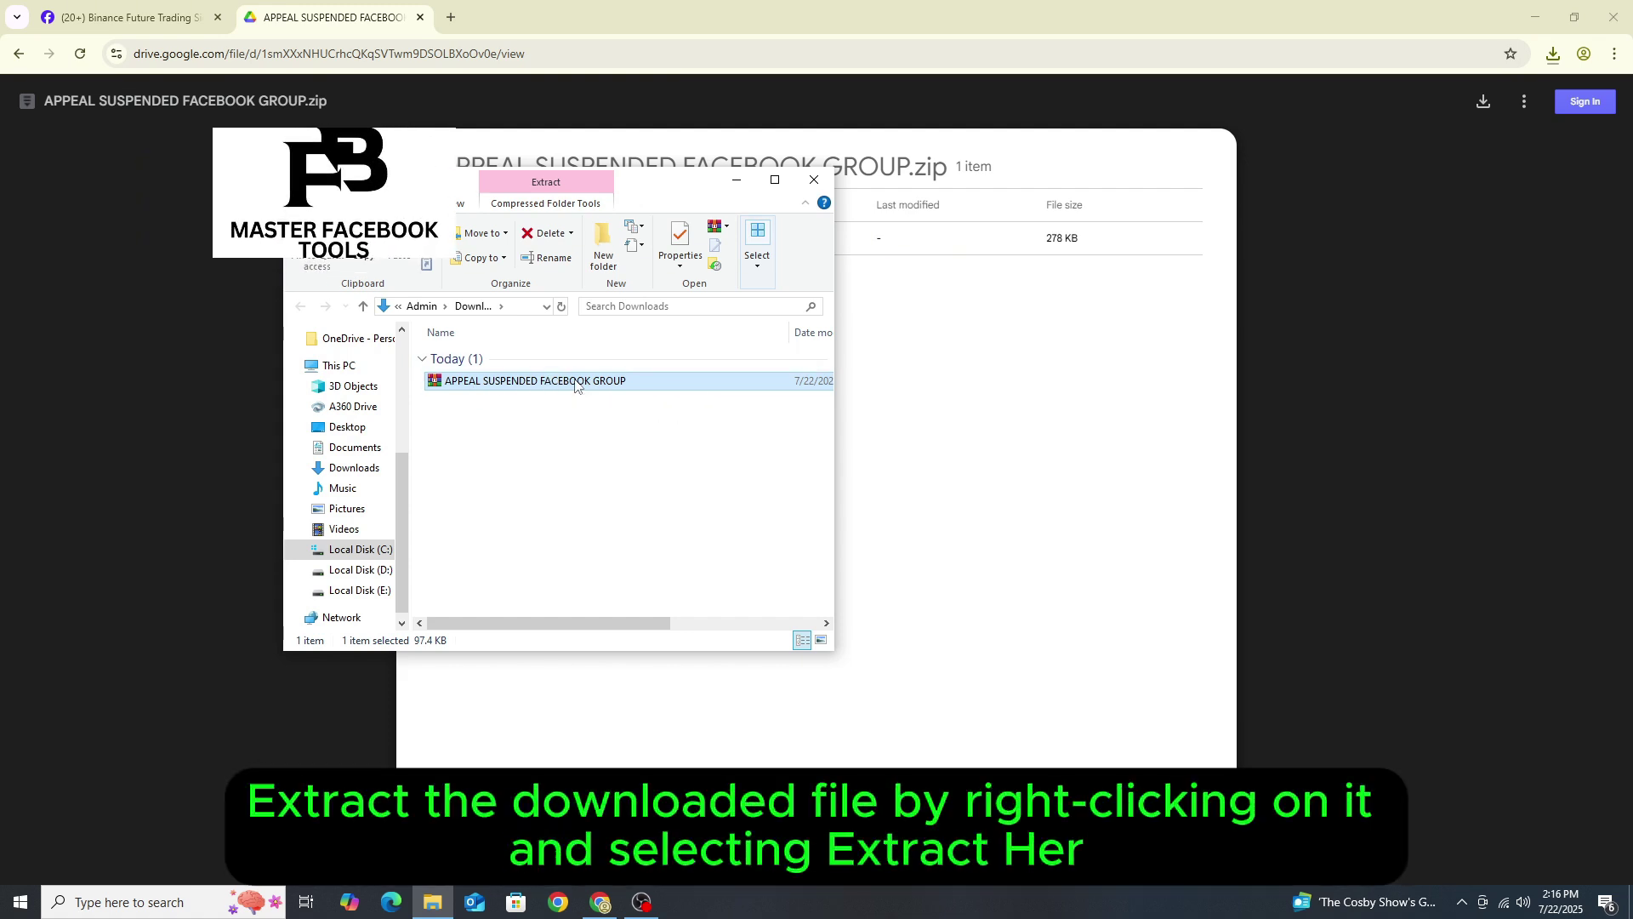
- Extract the zip here into its APPEAL SUSPENDED FACEBOOK GROUP folder and return to Chrome
right_click(576, 380)
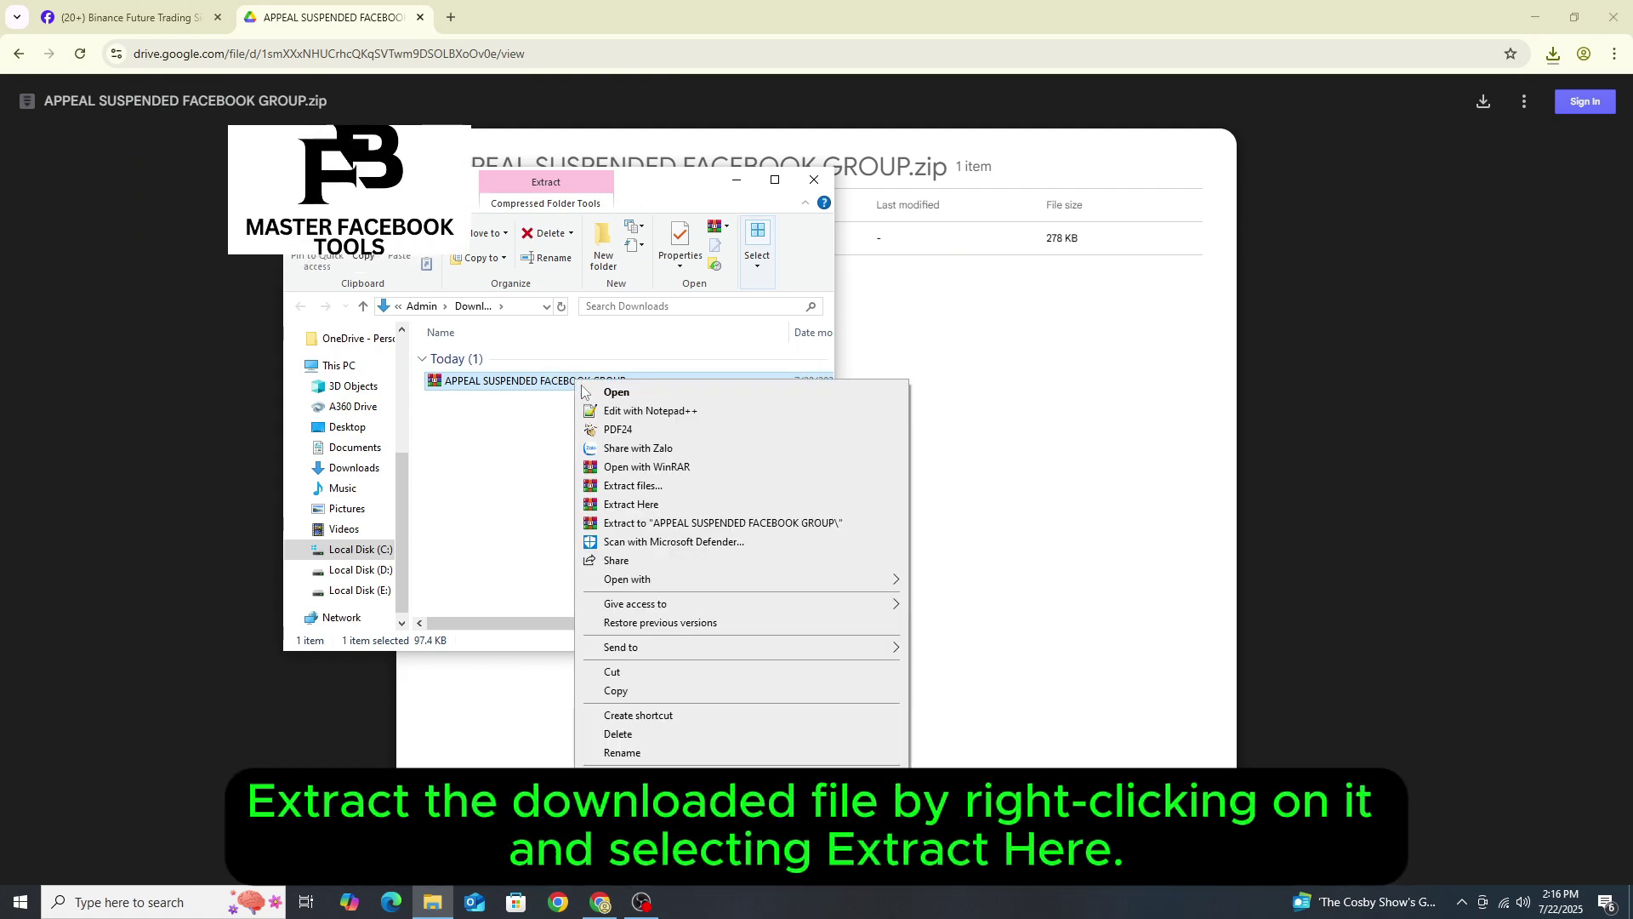
left_click(631, 505)
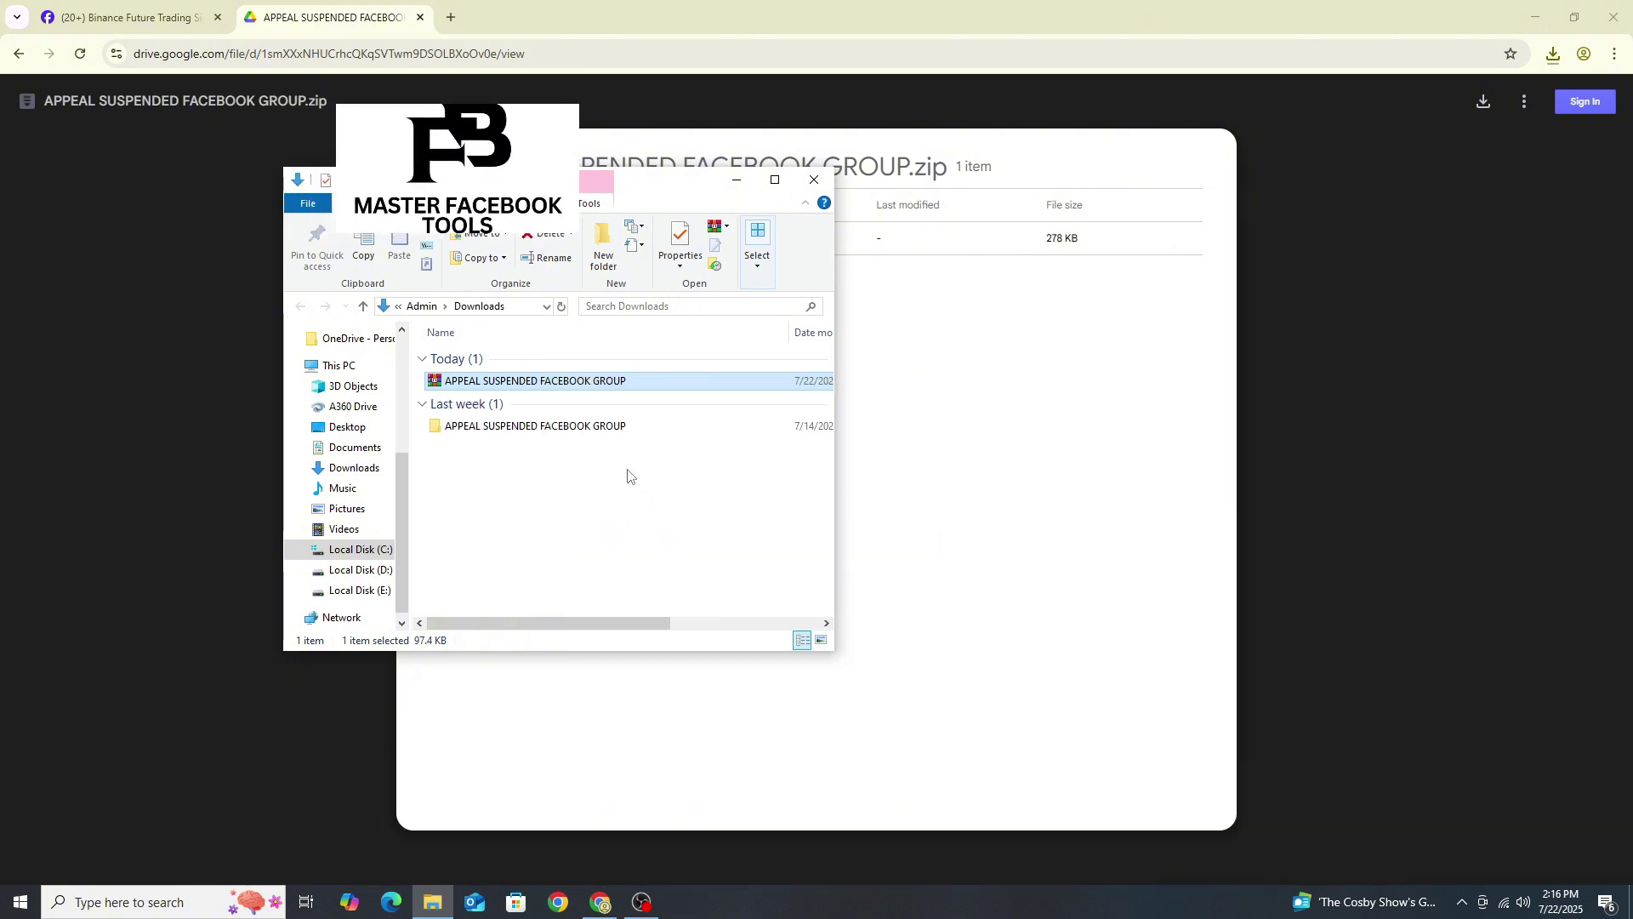
double_click(562, 426)
left_click(549, 357)
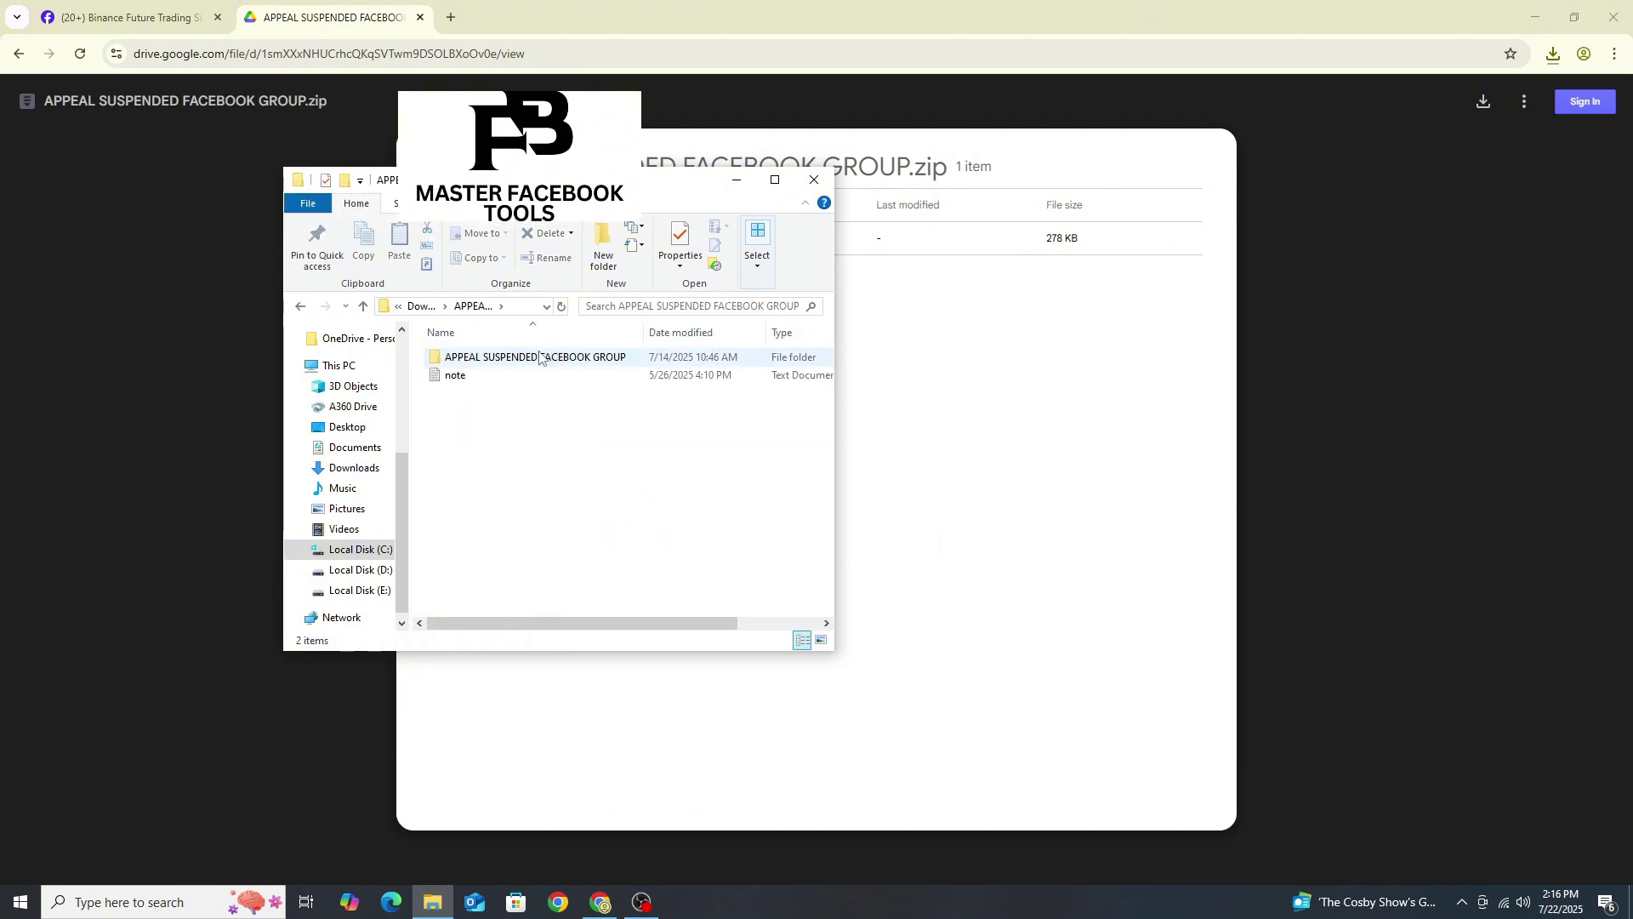
left_click(983, 350)
left_click(1611, 55)
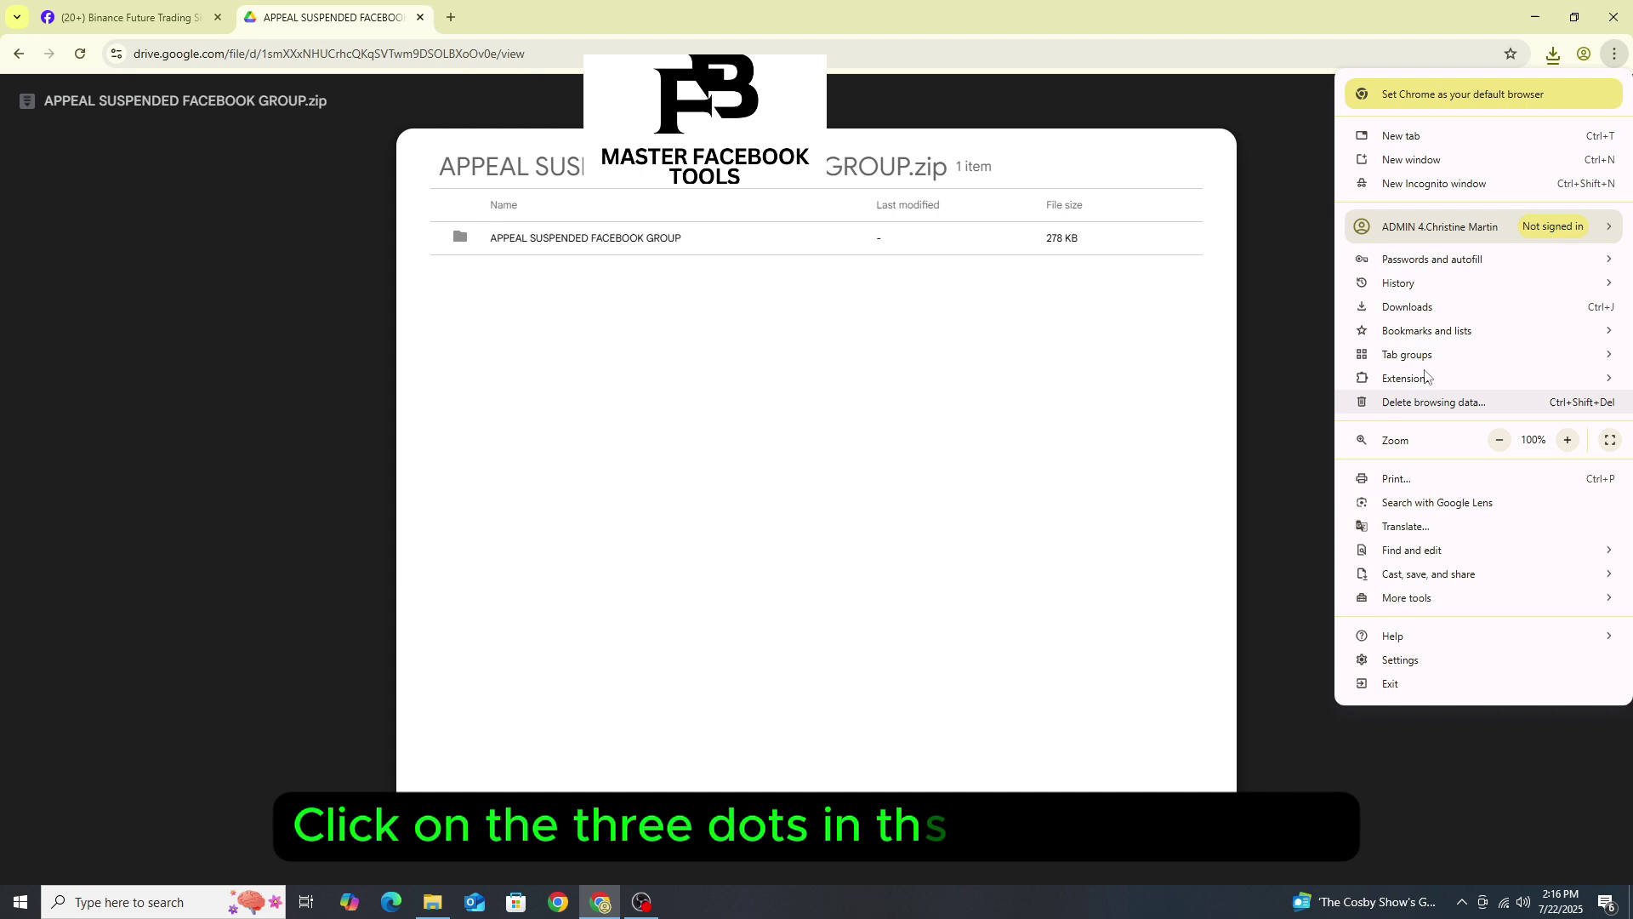
- Reach Manage Extensions, switch Developer mode on, and bring up the extracted folder beside it
left_click(1614, 55)
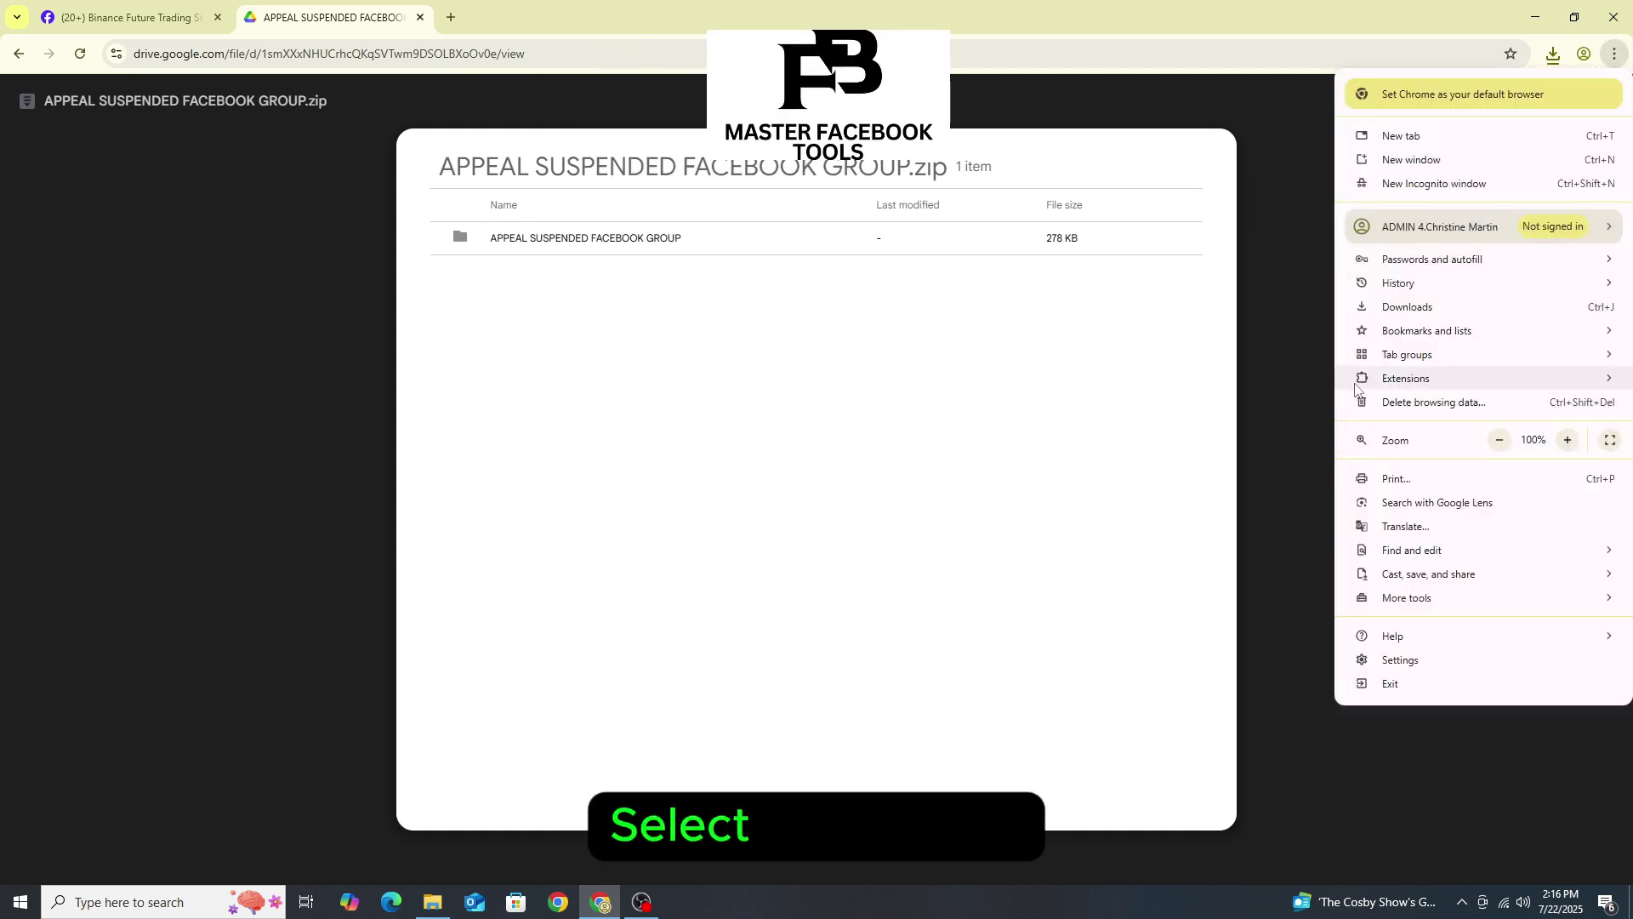
mouse_move(1405, 378)
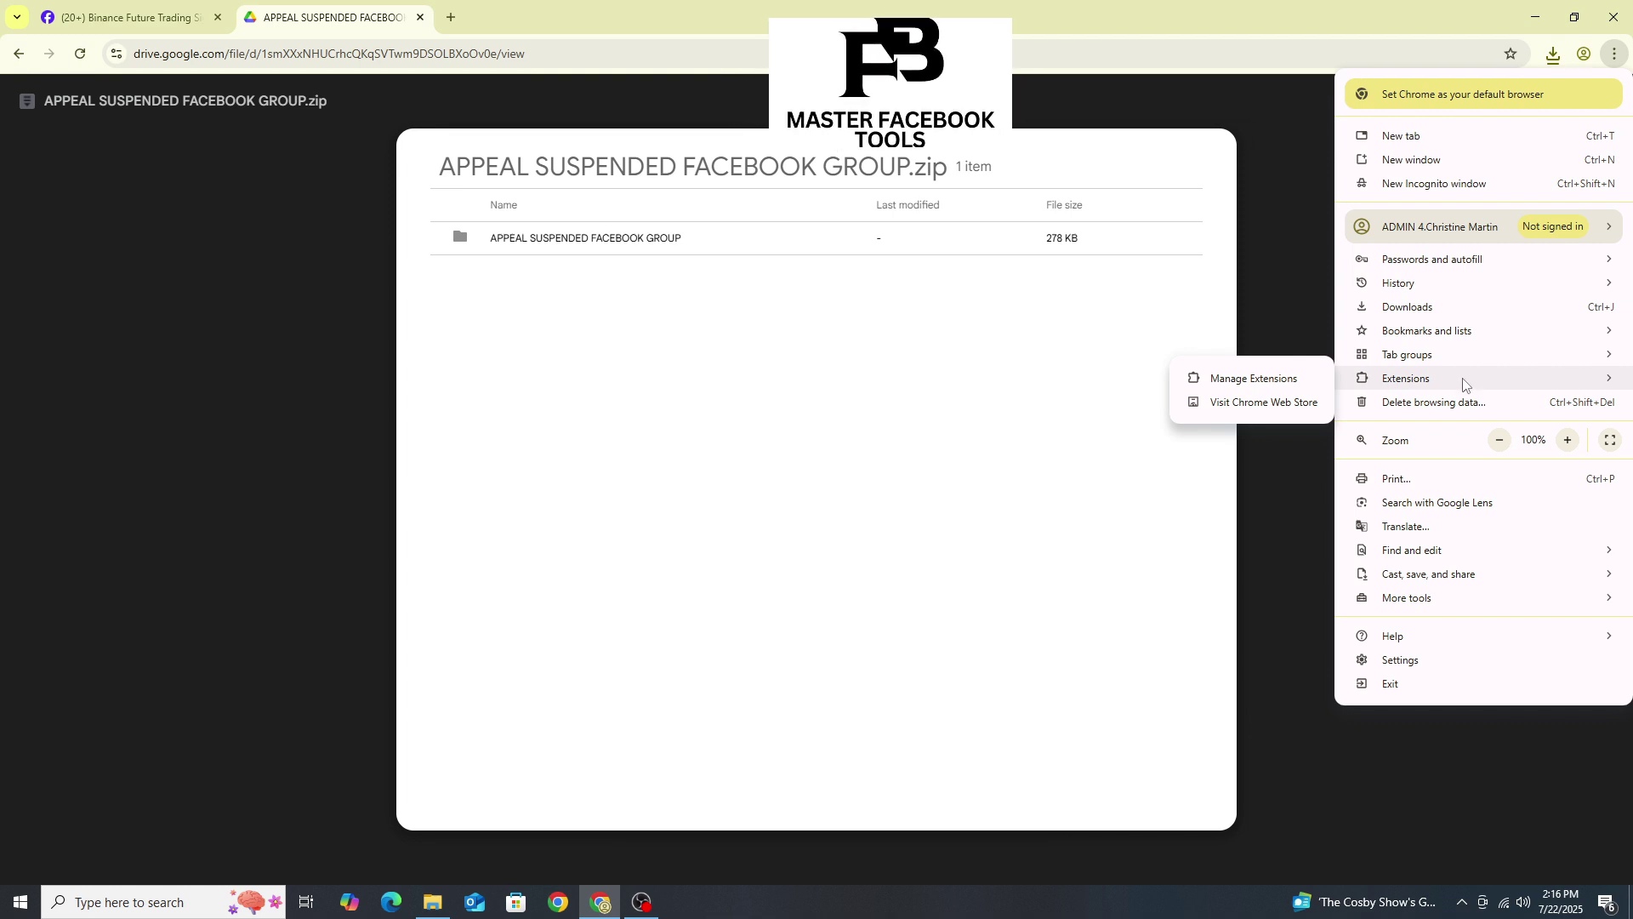
left_click(1263, 380)
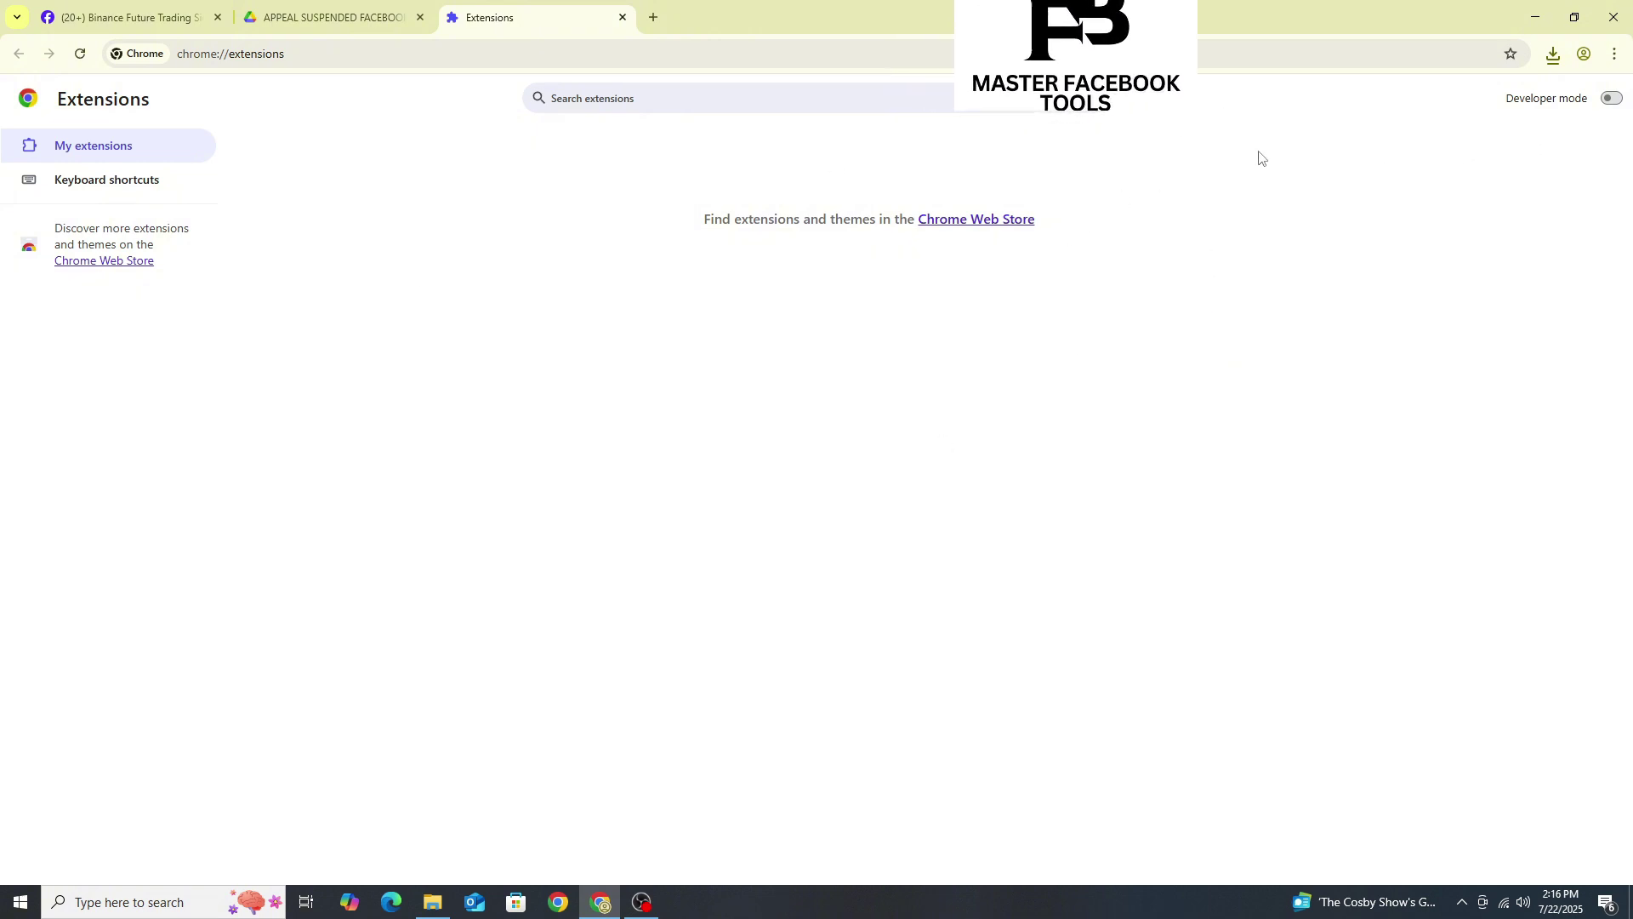
left_click_drag(1549, 99, 1594, 104)
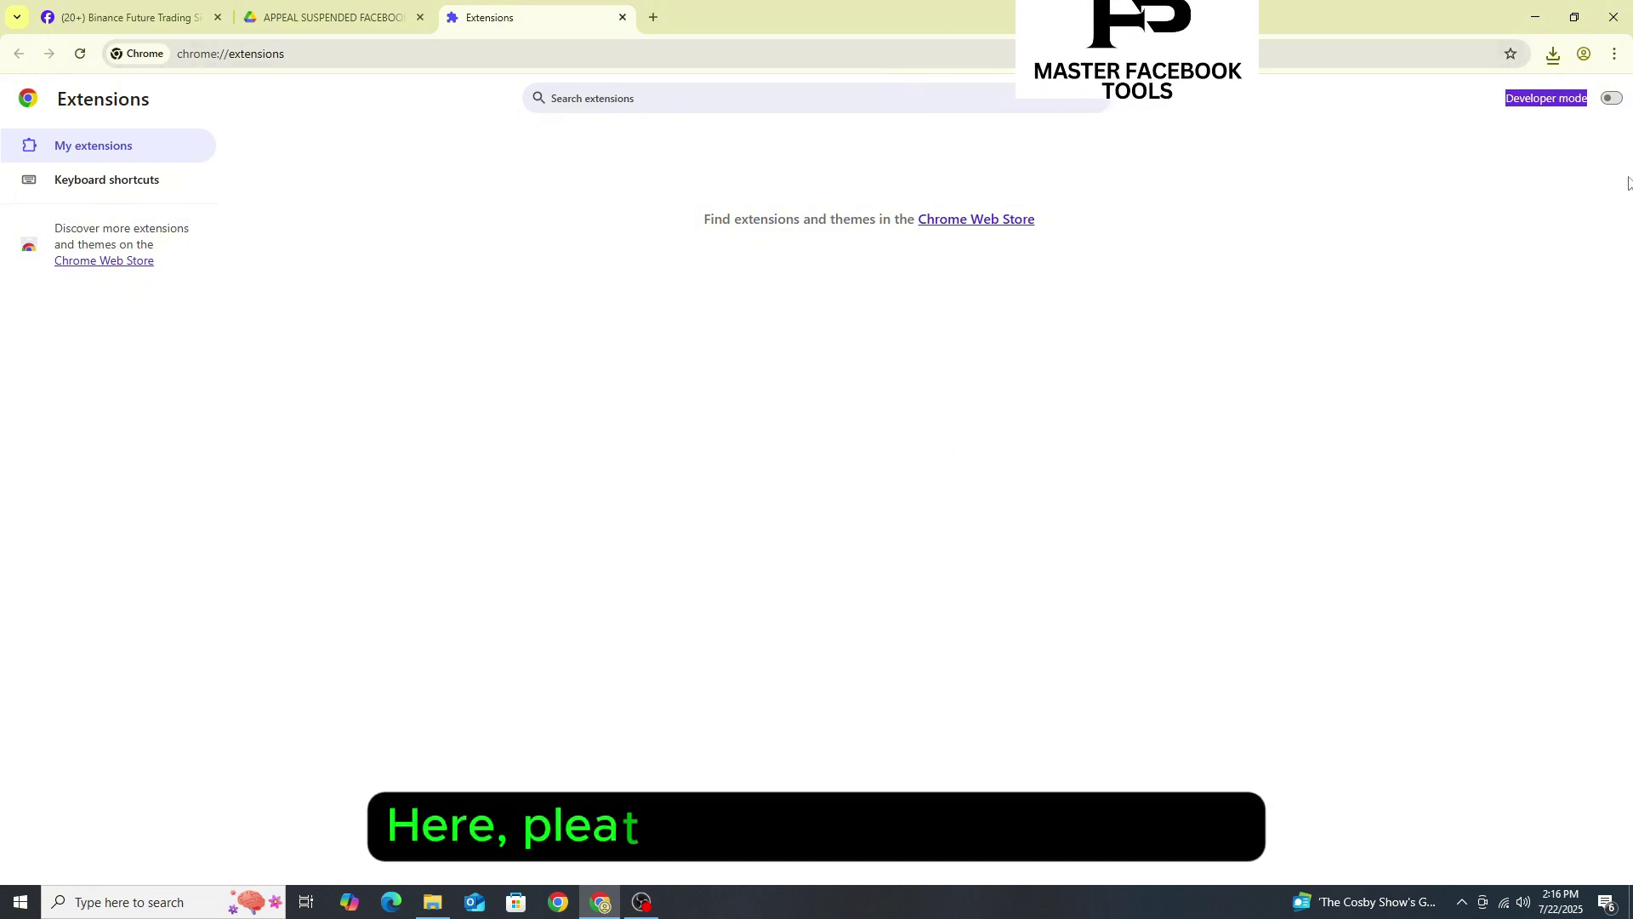
left_click(1612, 102)
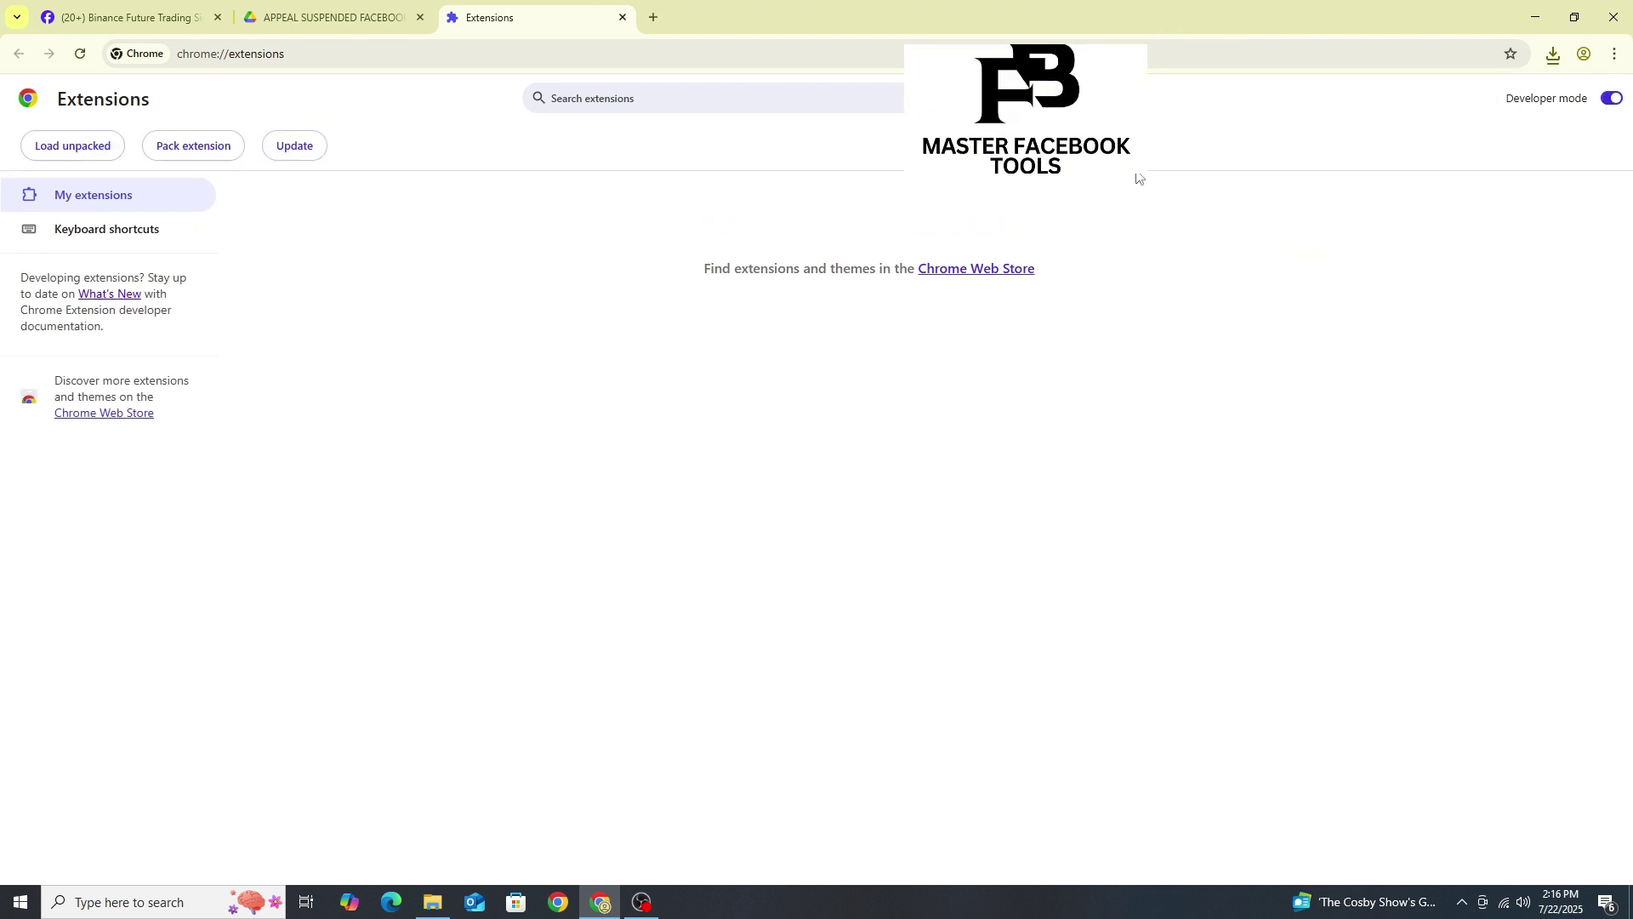
left_click(432, 900)
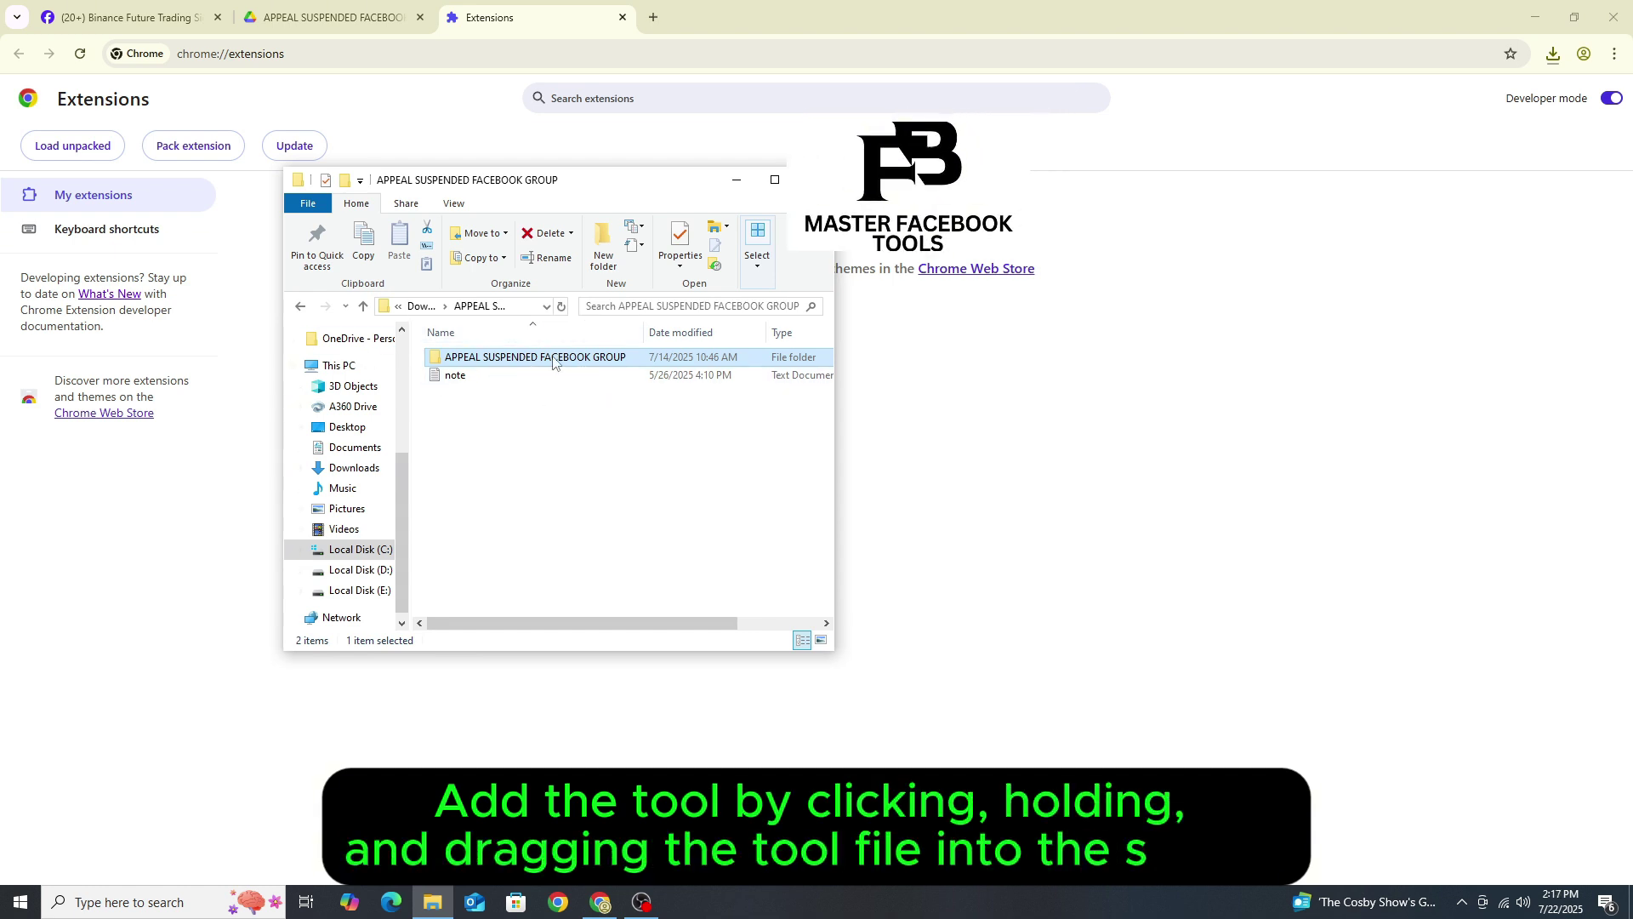
- Install the extension by dragging its folder onto the page, then remove it again
left_click_drag(536, 363, 1016, 439)
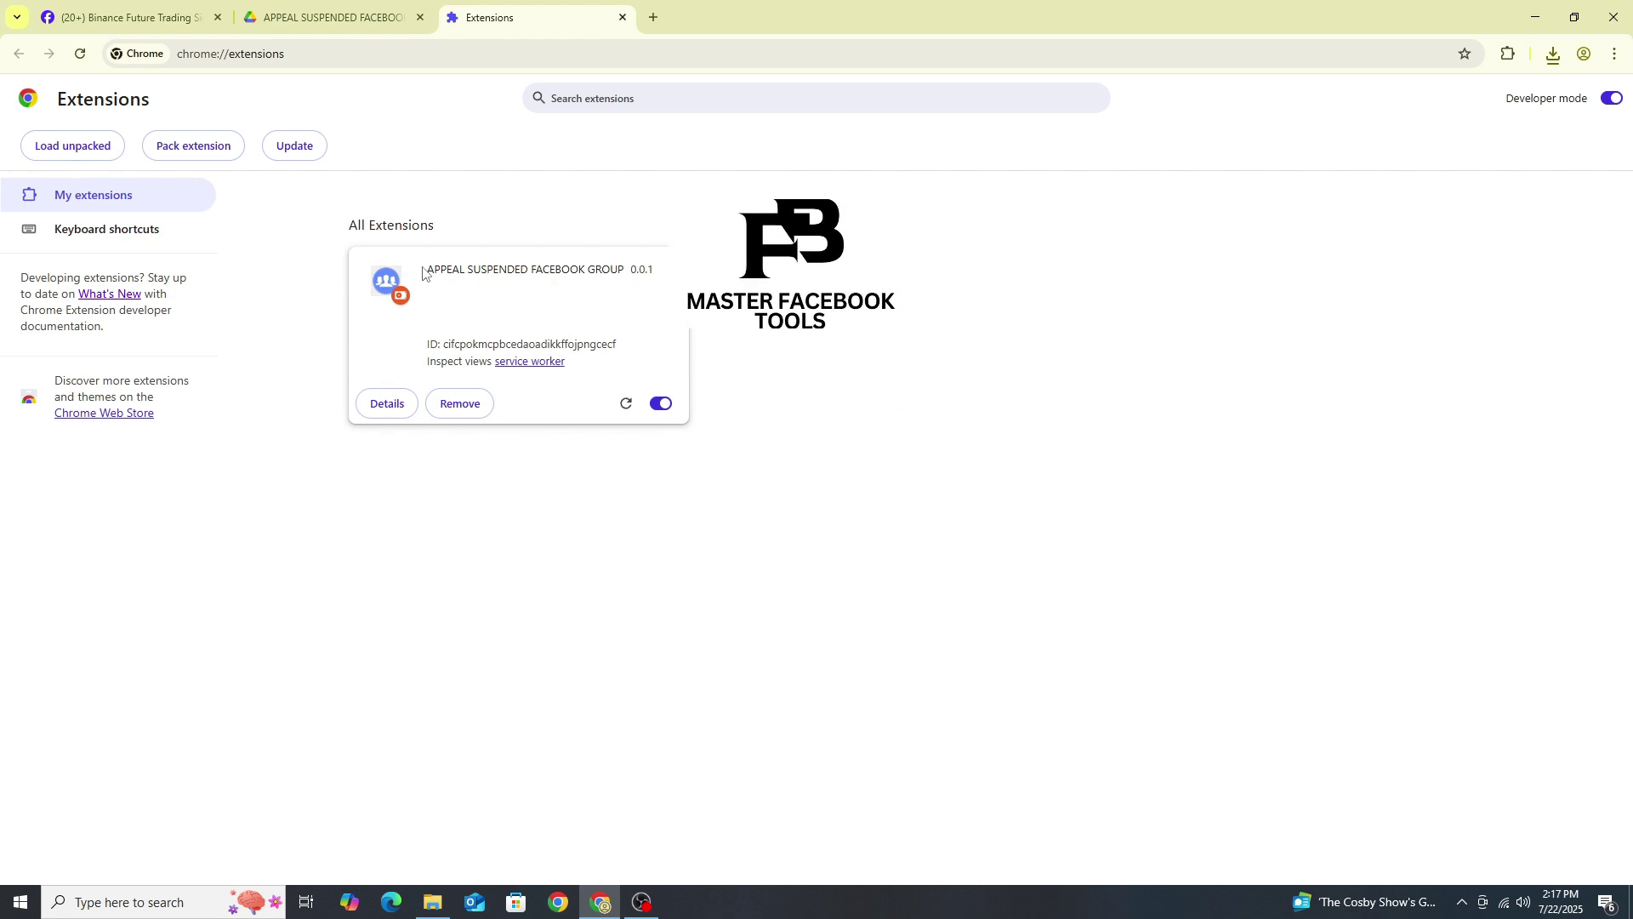
left_click_drag(615, 269, 624, 270)
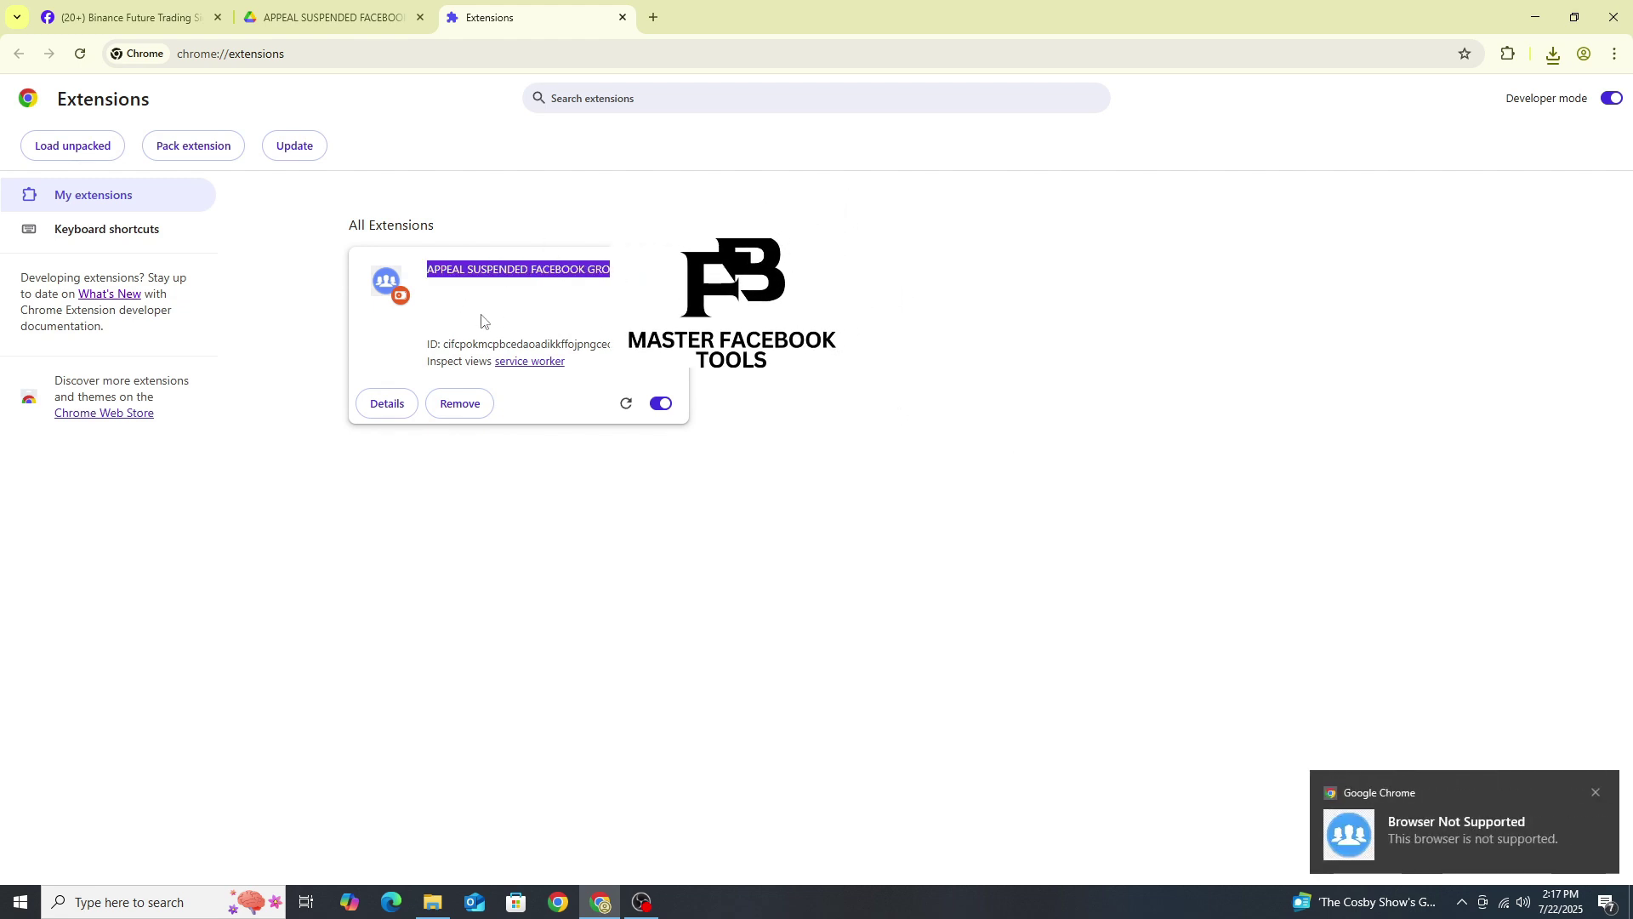
left_click(451, 406)
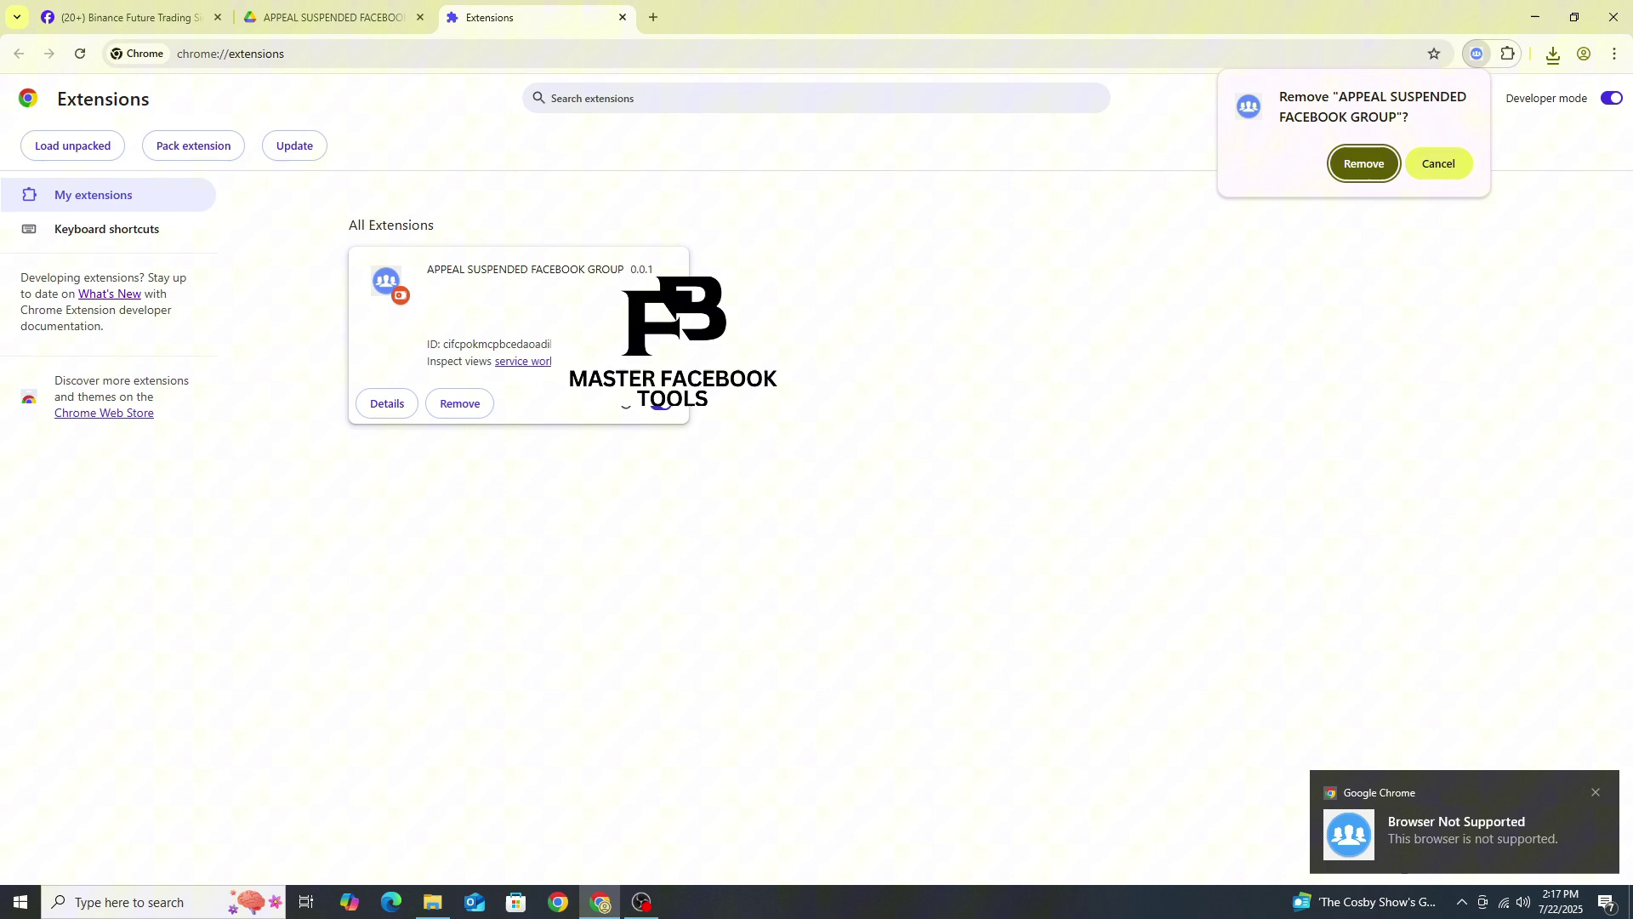
left_click(1349, 169)
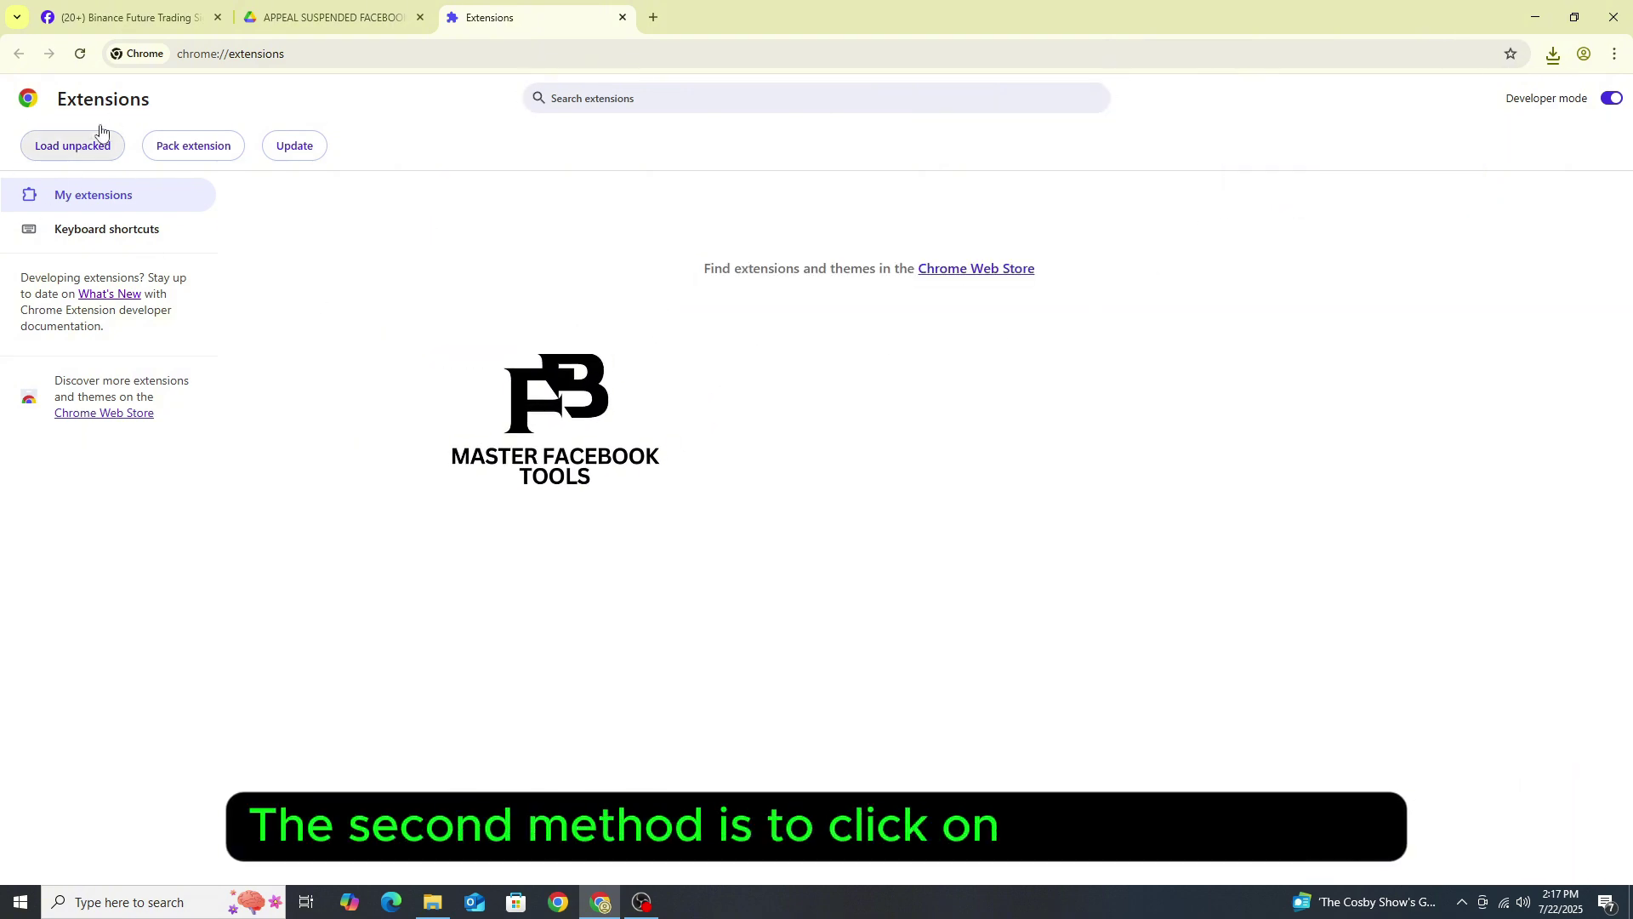
- Load the nested APPEAL SUSPENDED FACEBOOK GROUP folder from Downloads as an unpacked extension
left_click(79, 147)
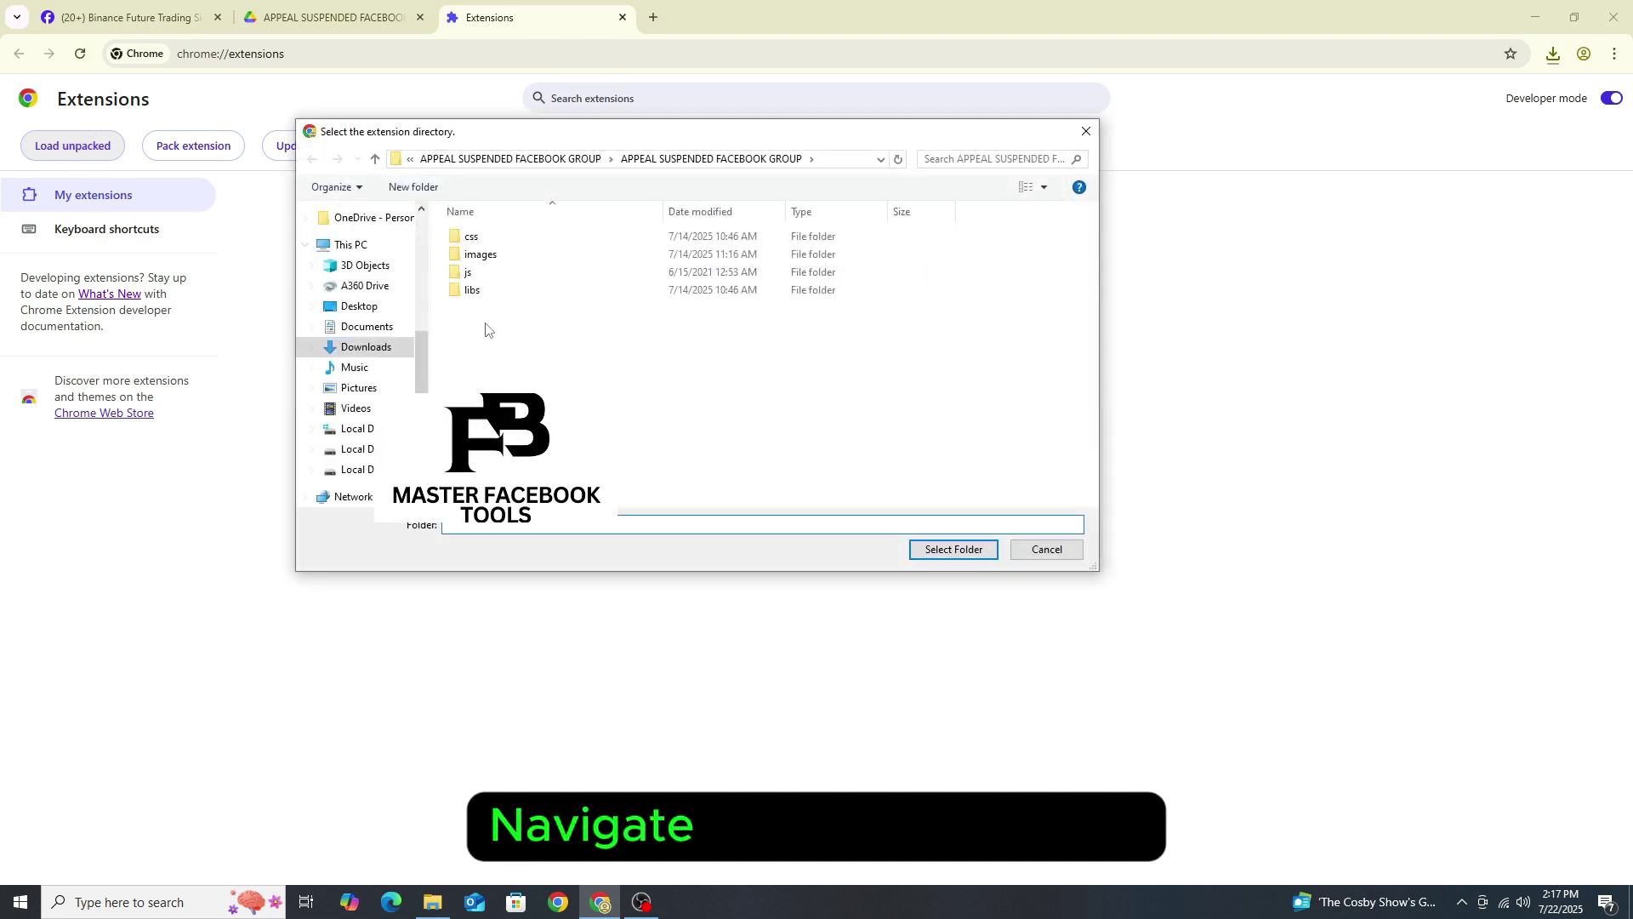
left_click(384, 348)
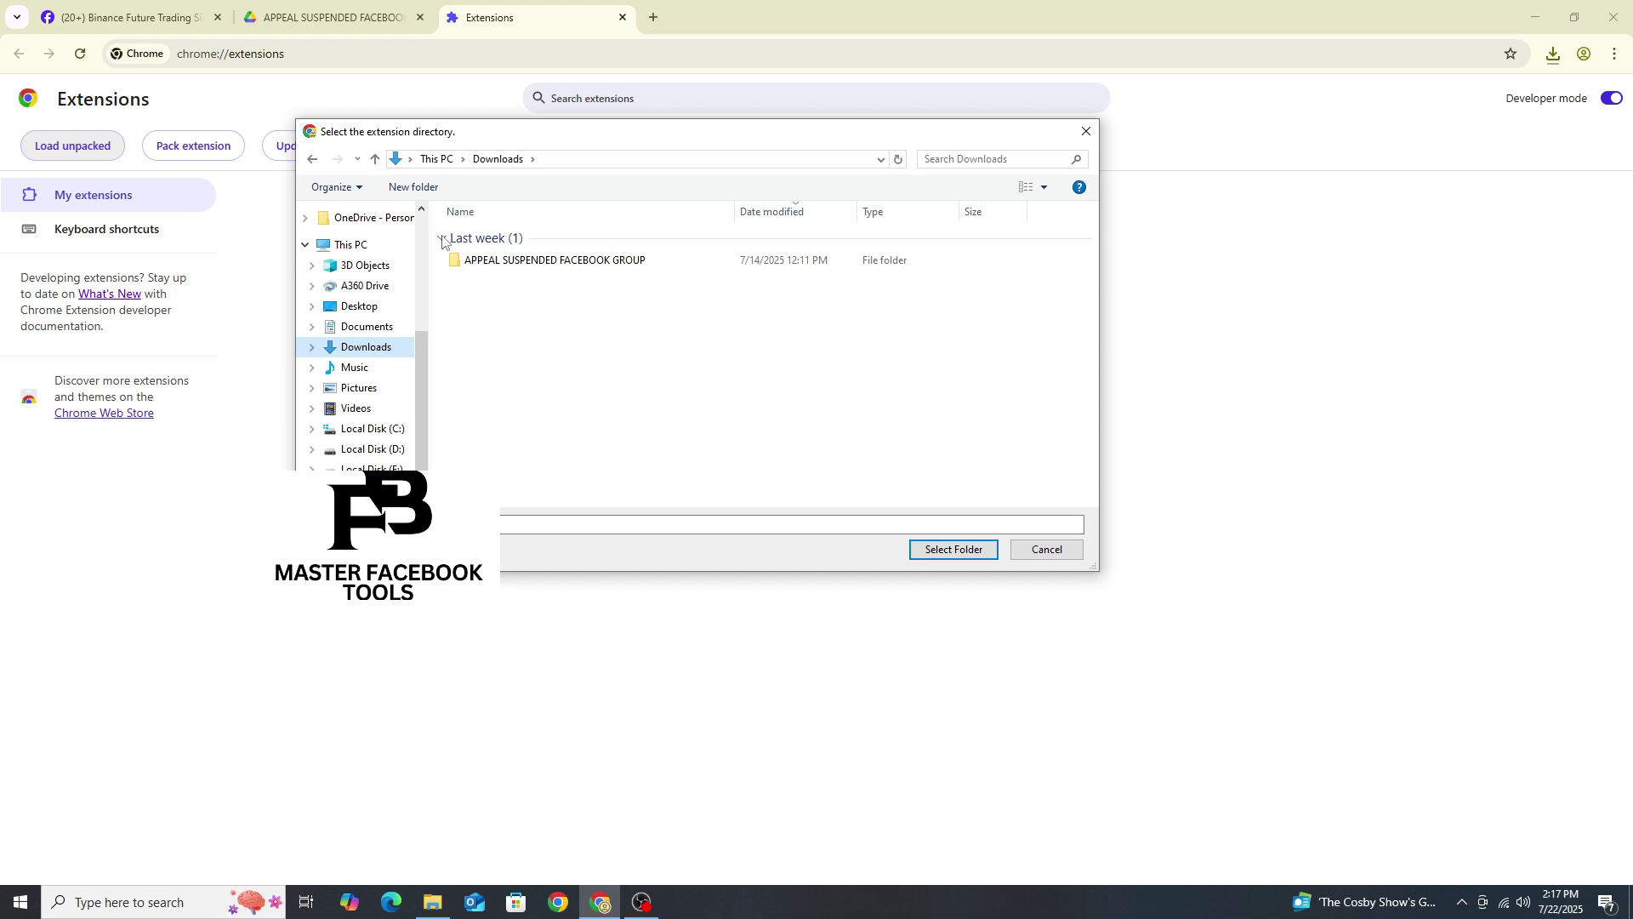
left_click(572, 260)
double_click(578, 261)
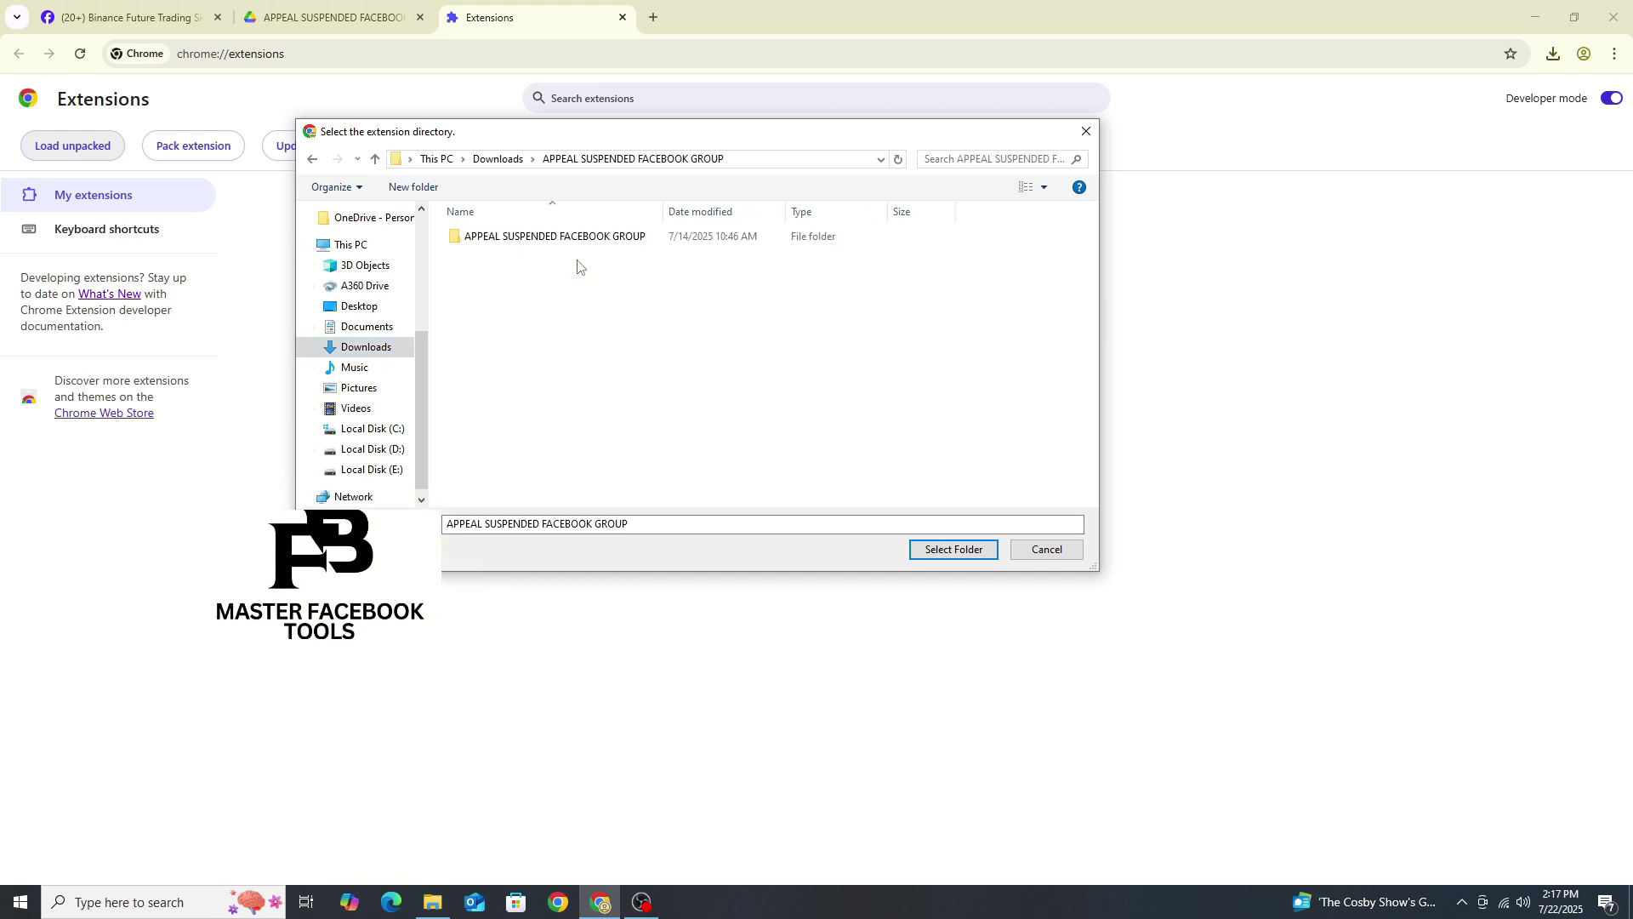
double_click(556, 241)
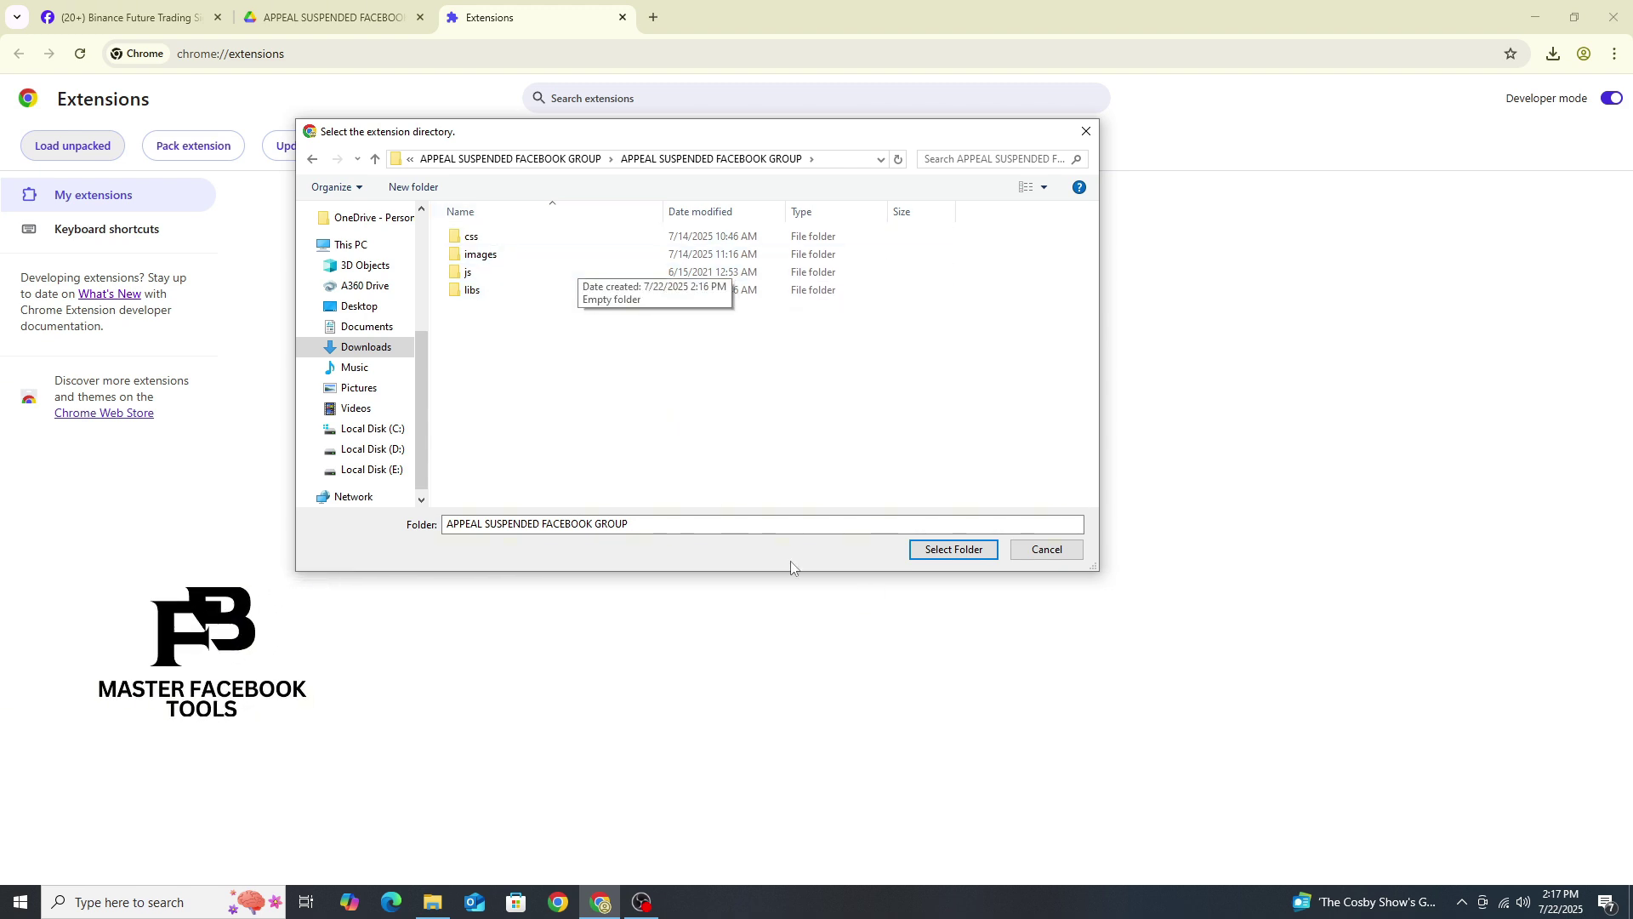
left_click(951, 548)
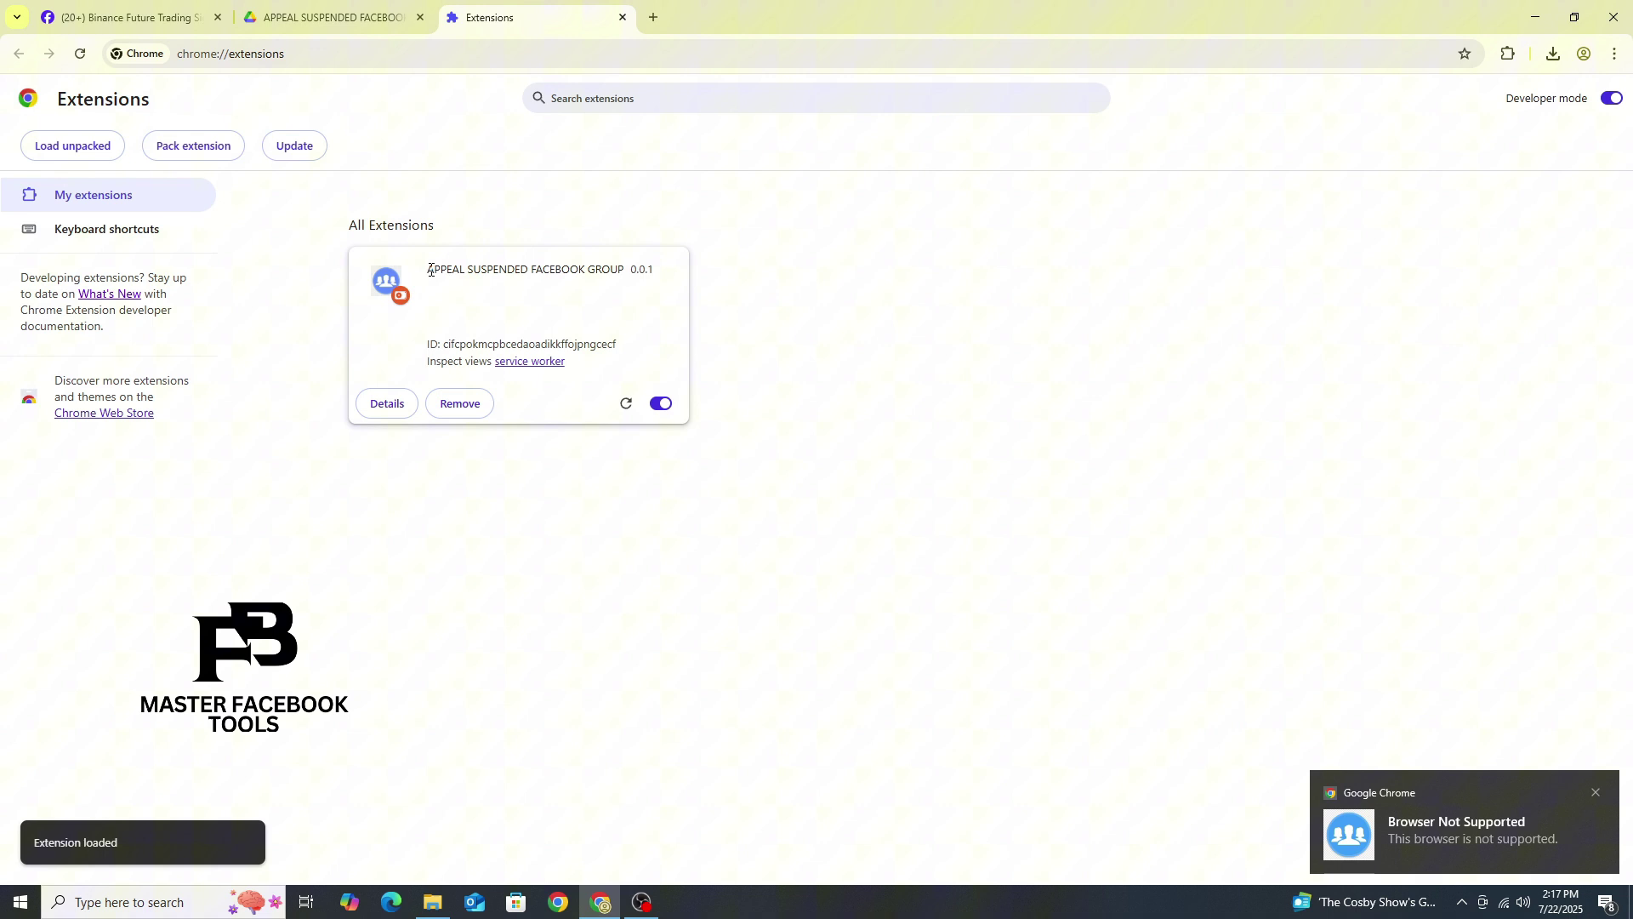
left_click(786, 321)
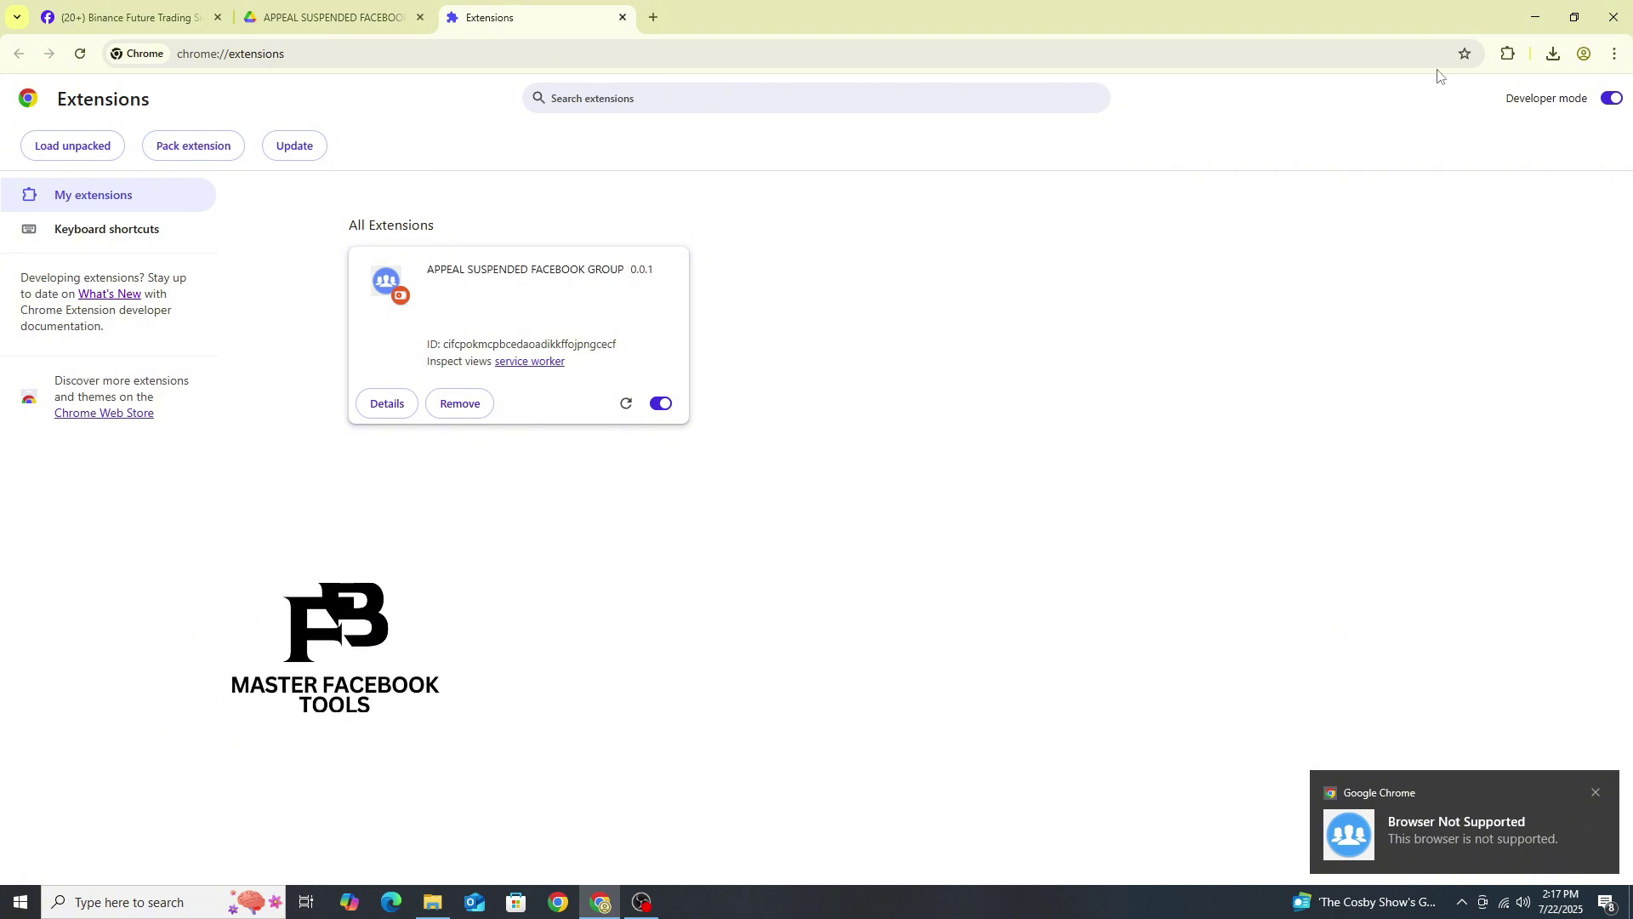
left_click(1511, 55)
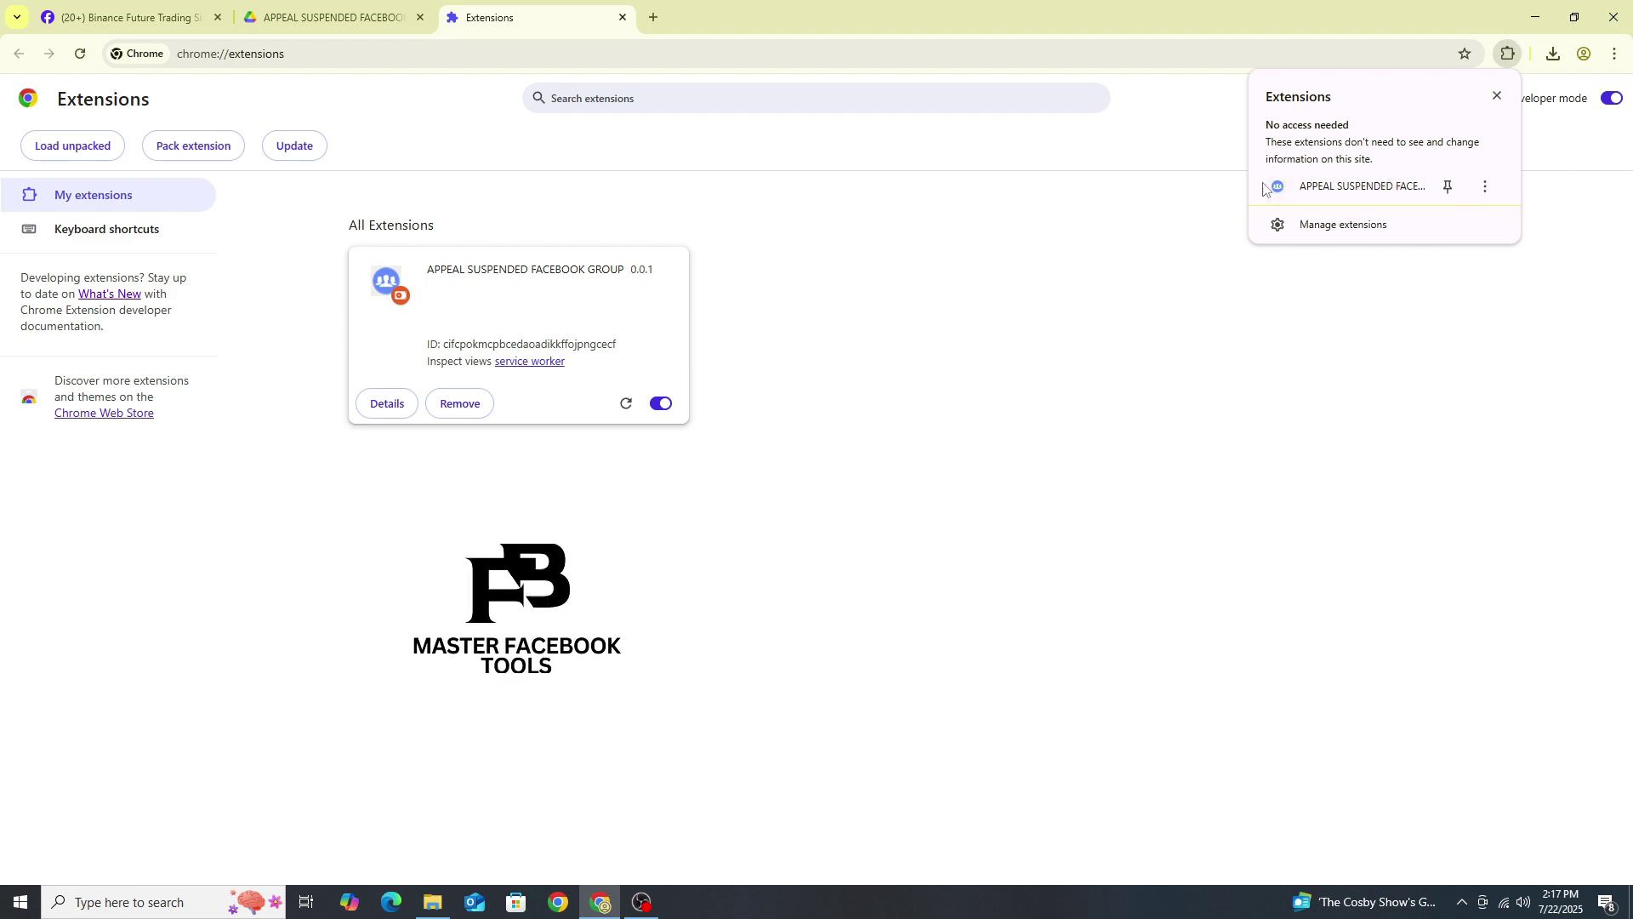
- Launch the extension's appeal form, note its title and UID GROUP field, and return to the Facebook tab
left_click(1341, 189)
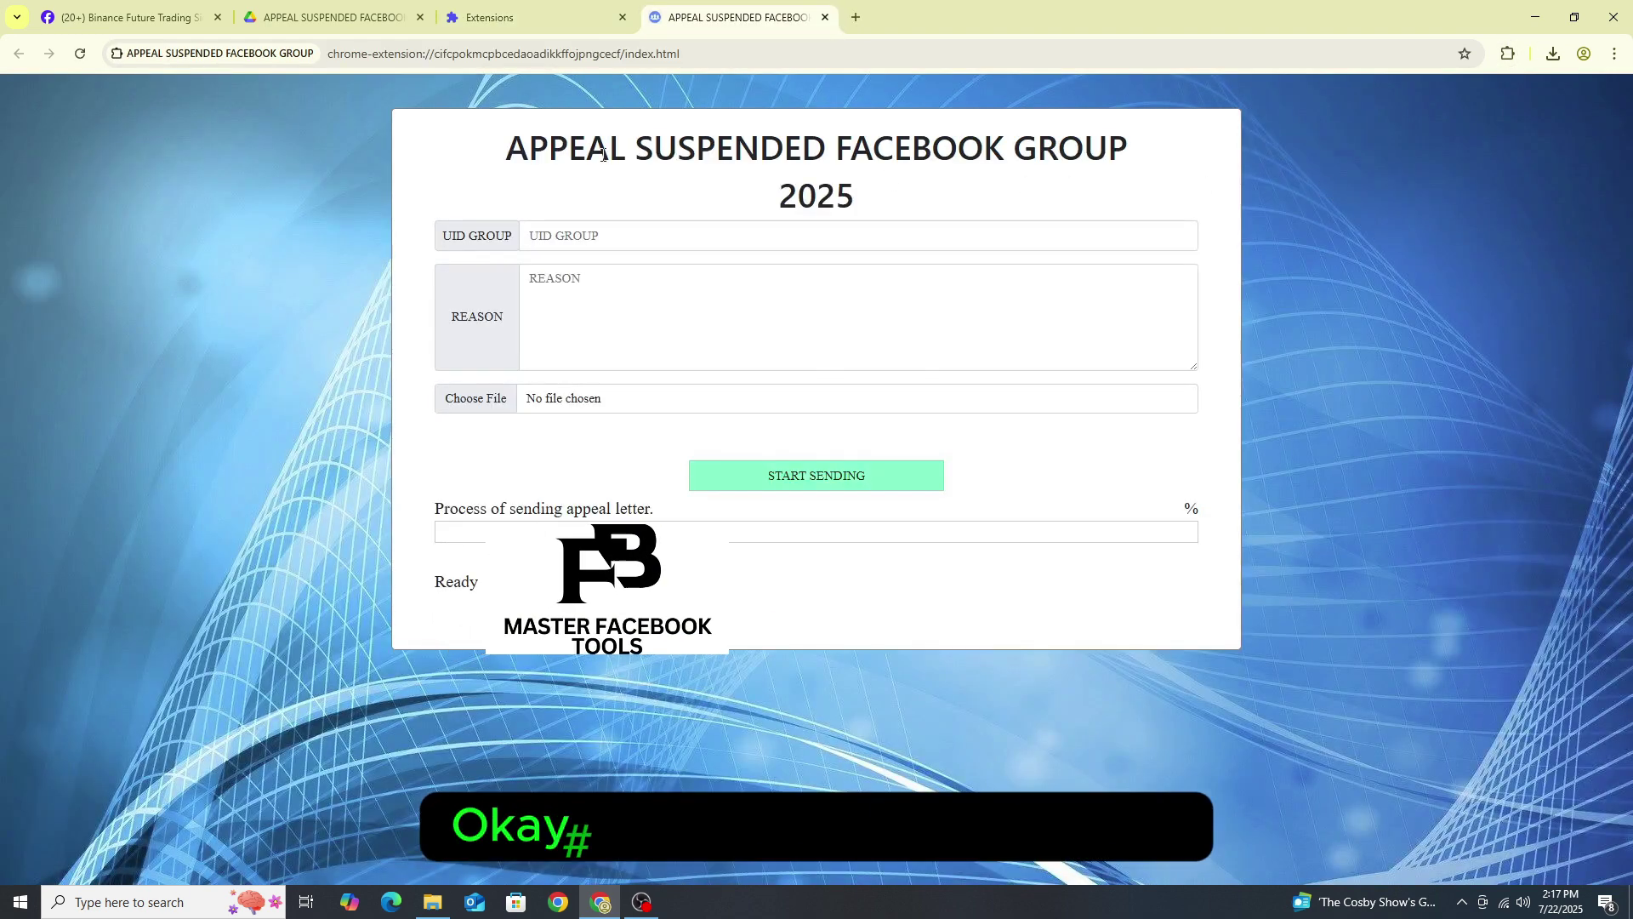
left_click_drag(498, 148, 912, 201)
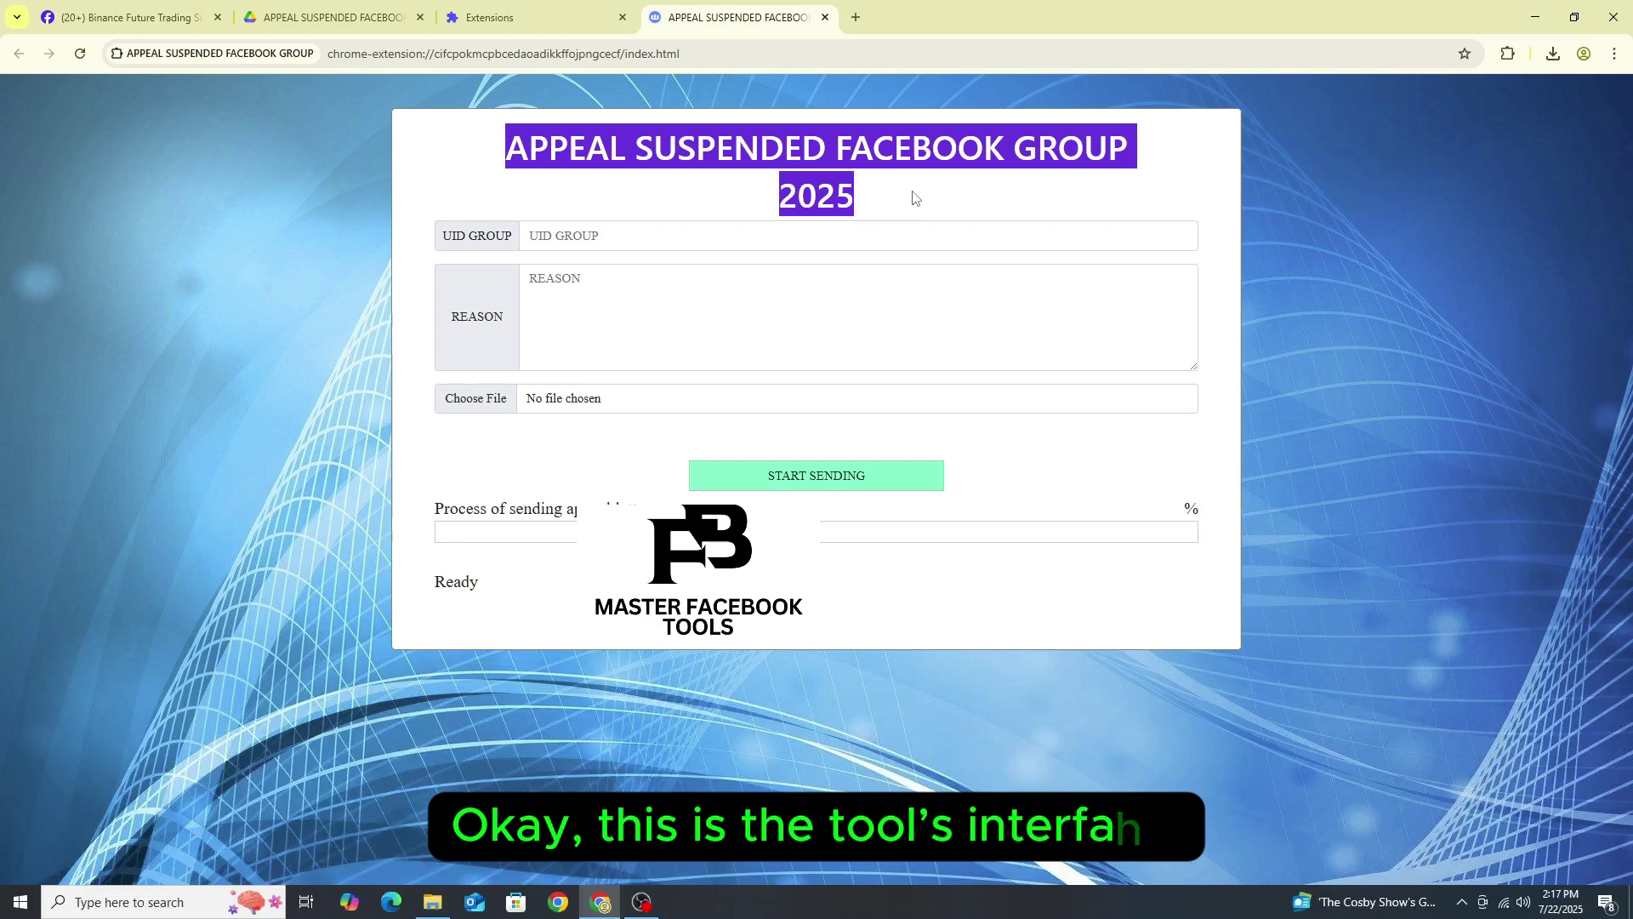
left_click(773, 133)
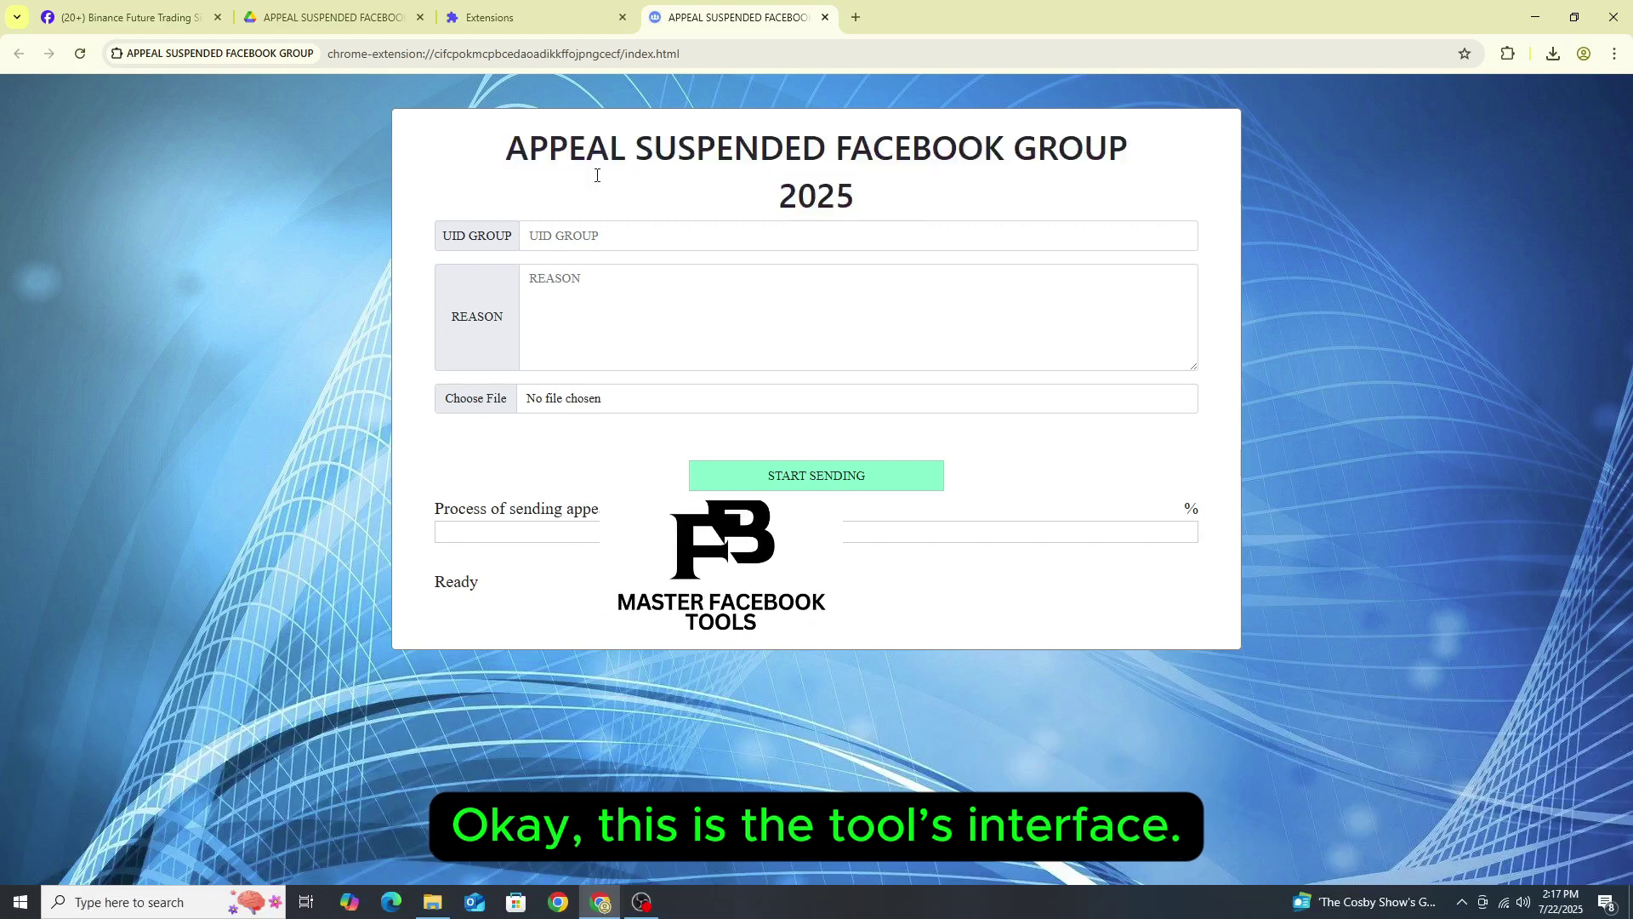
left_click_drag(523, 148, 932, 200)
left_click(704, 189)
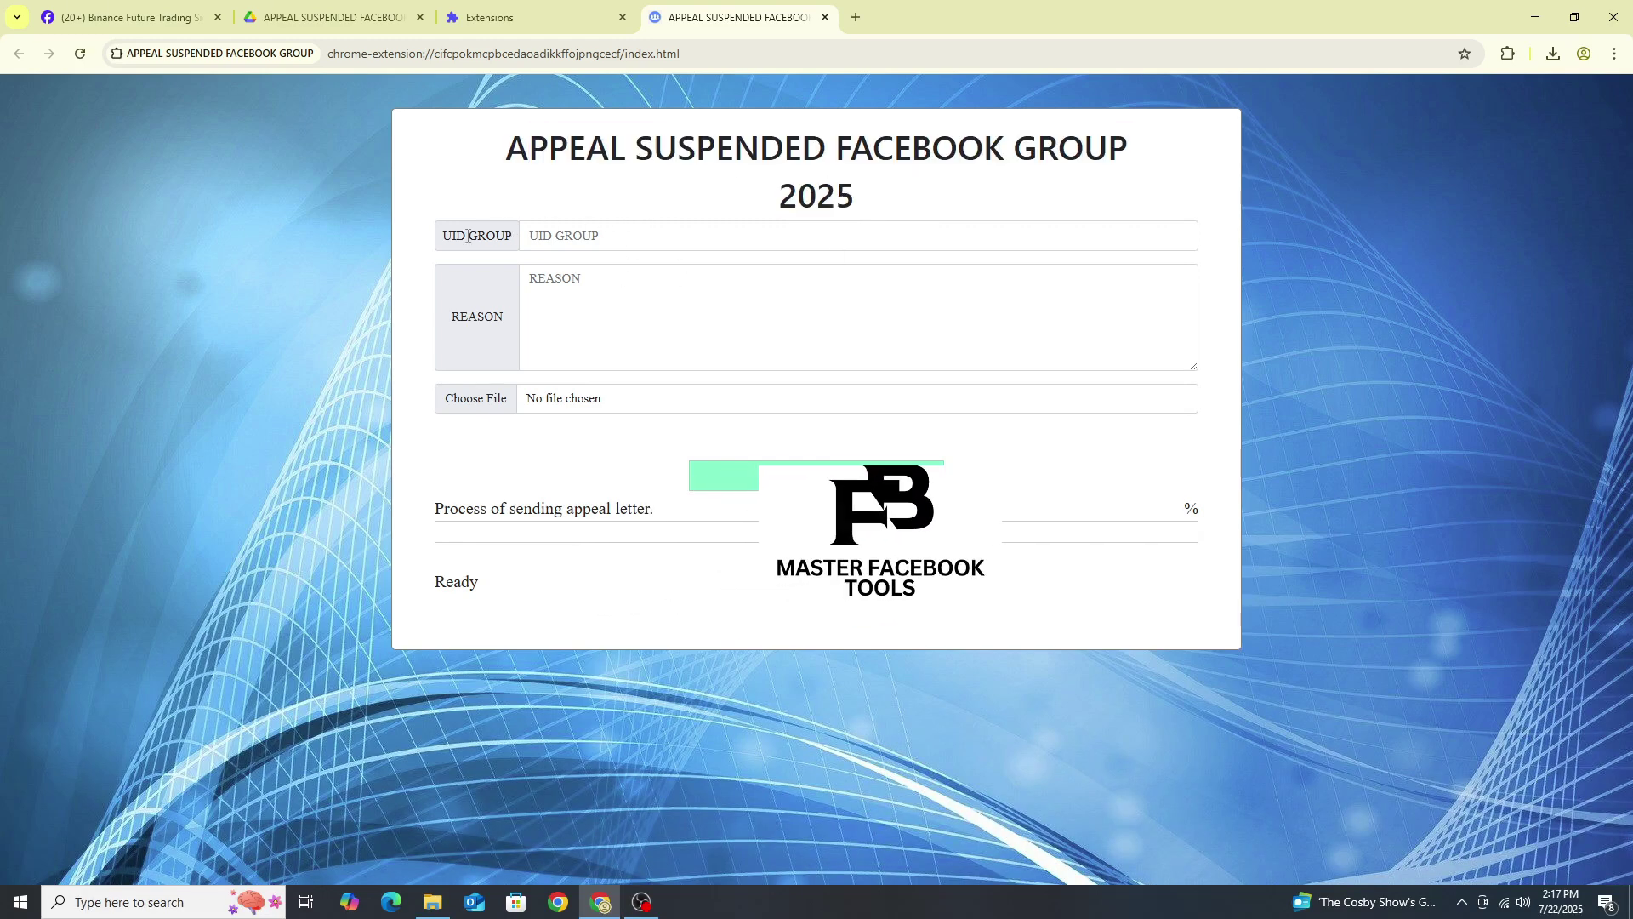
left_click_drag(443, 240, 508, 237)
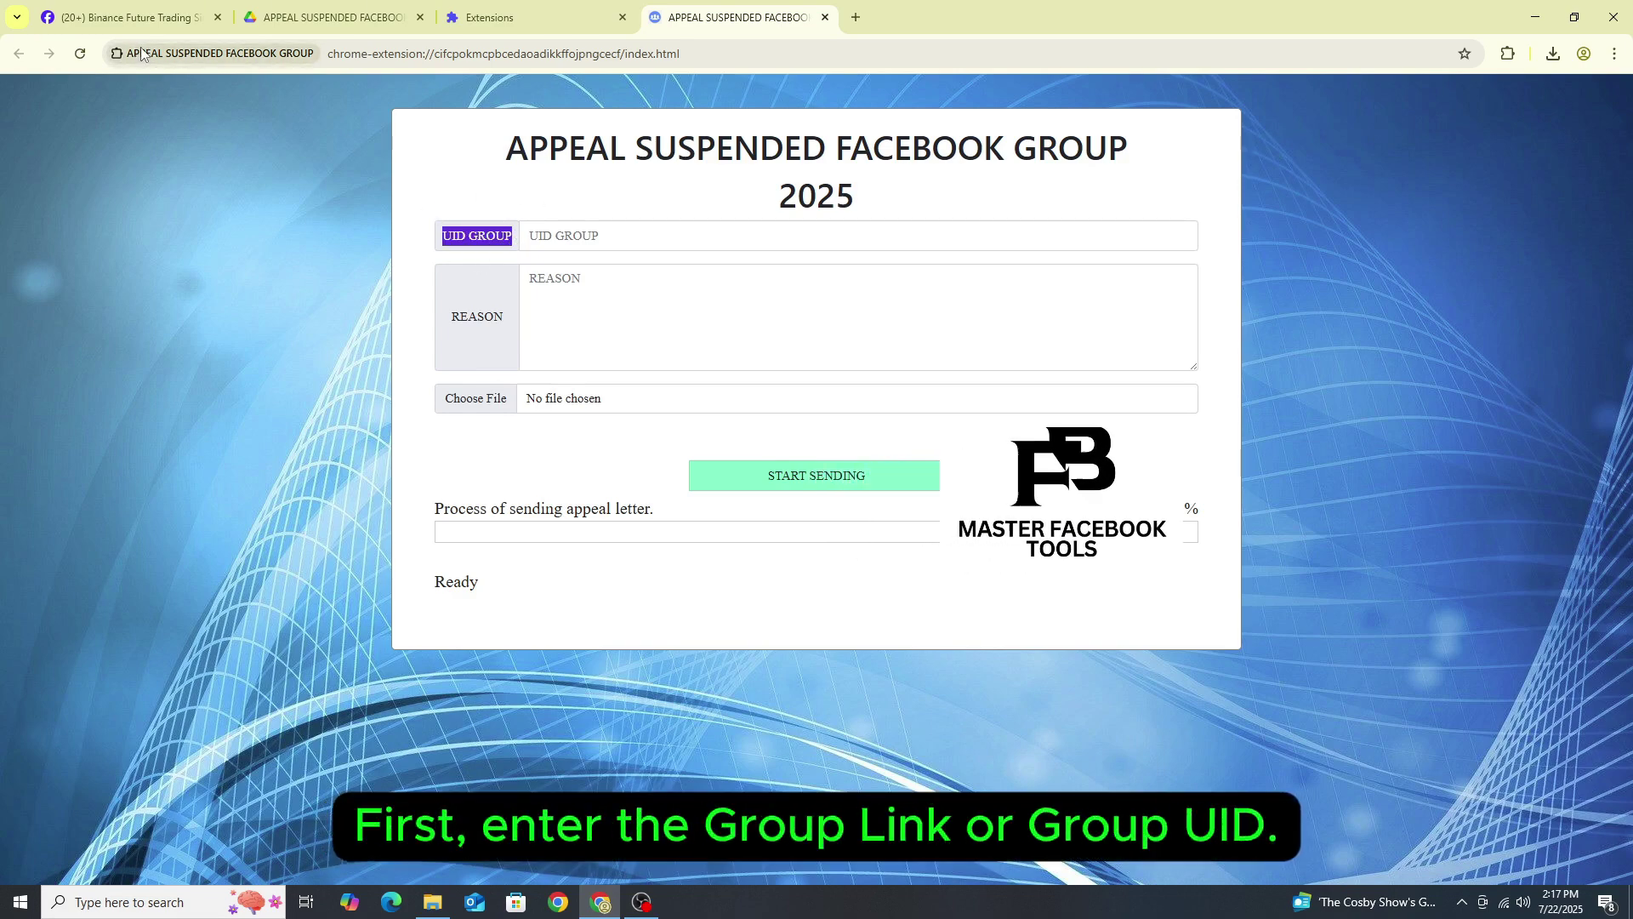
left_click(134, 18)
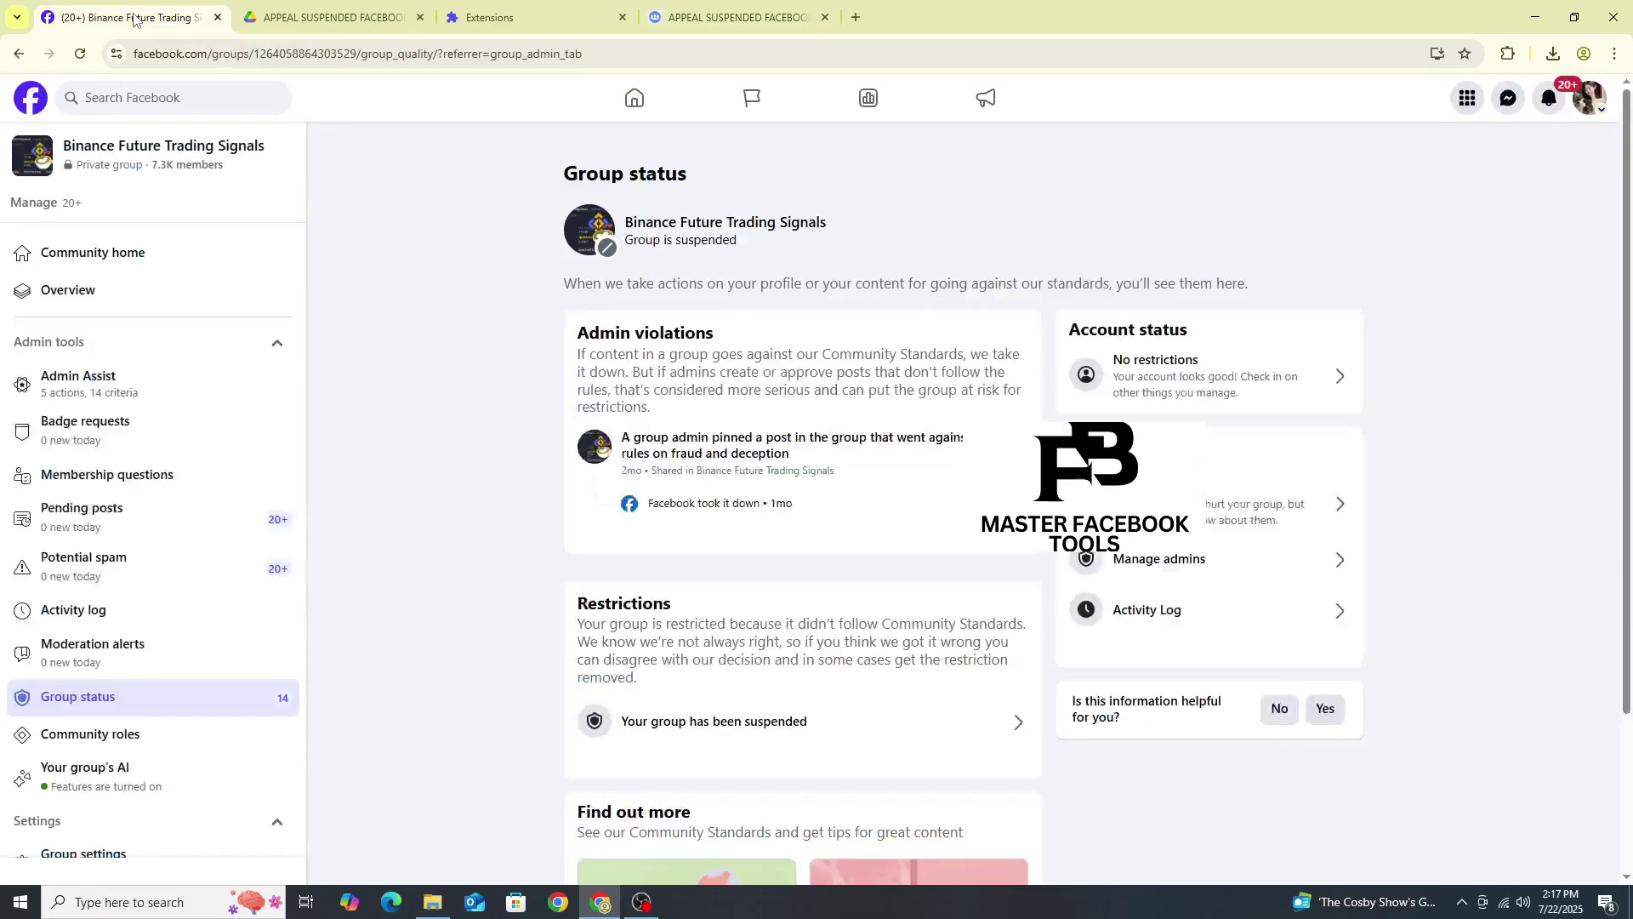
left_click(159, 251)
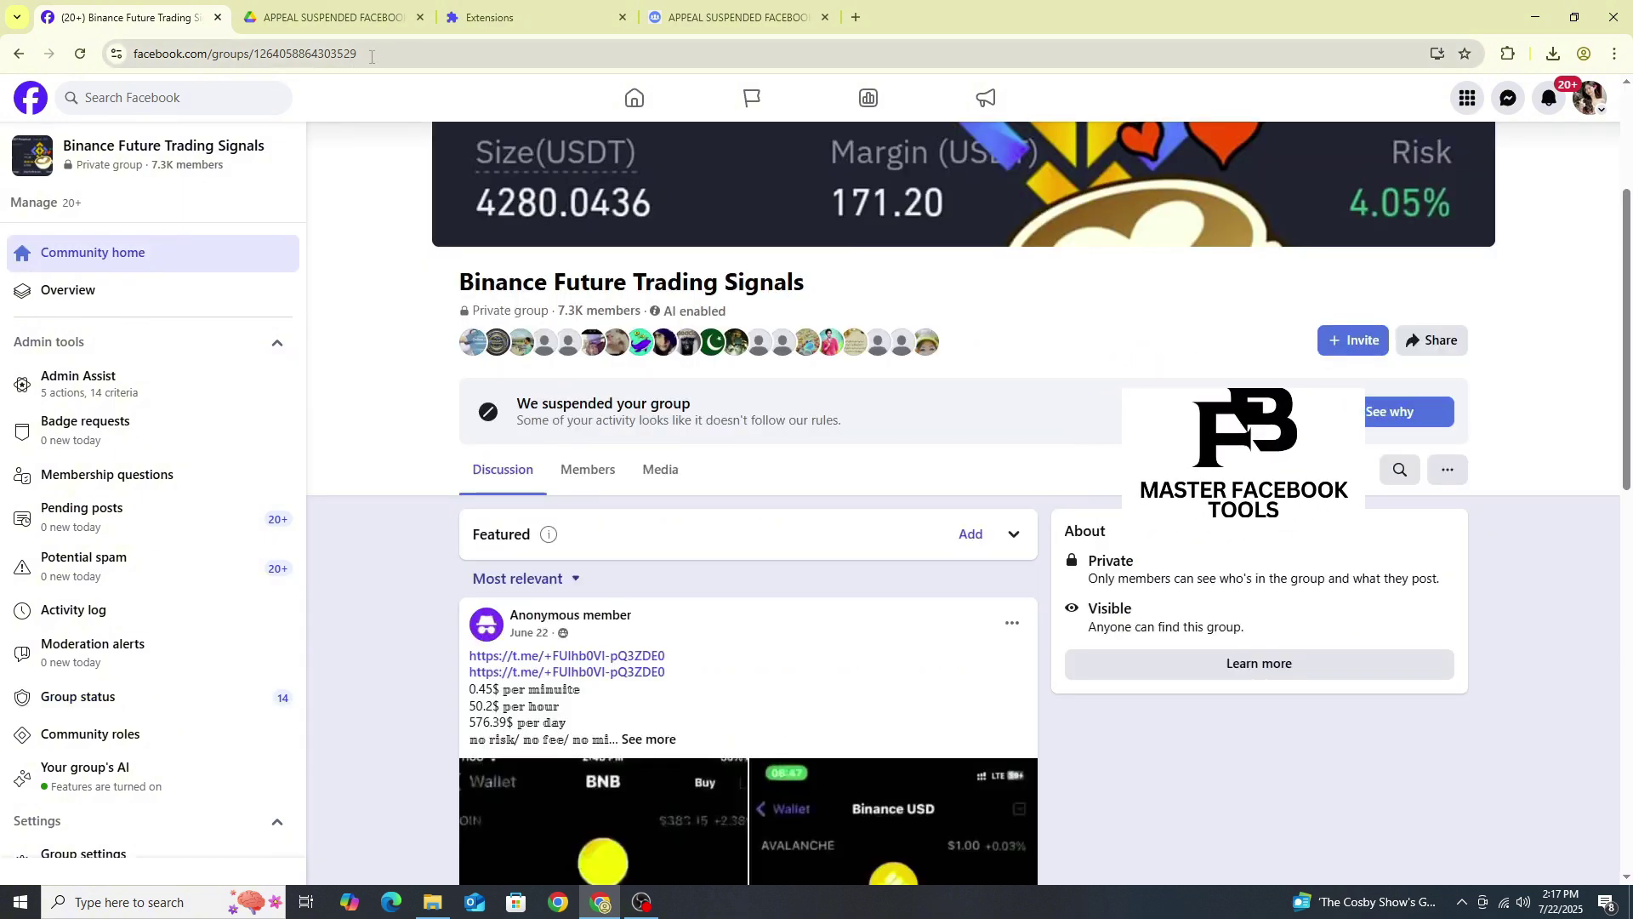
left_click_drag(357, 54, 318, 54)
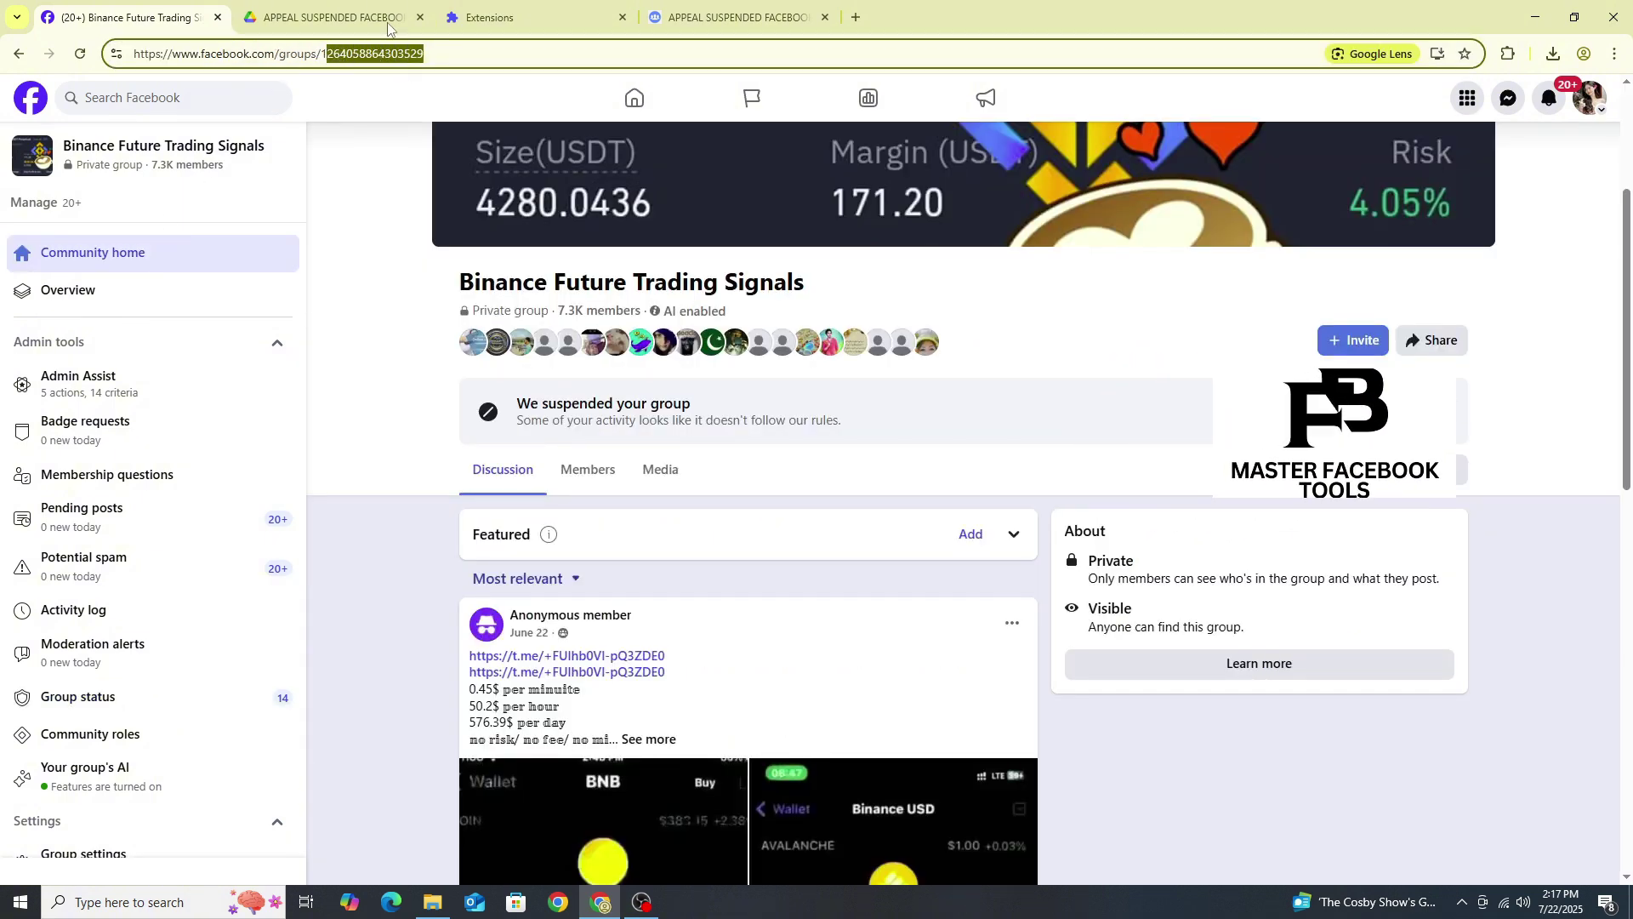
left_click(436, 53)
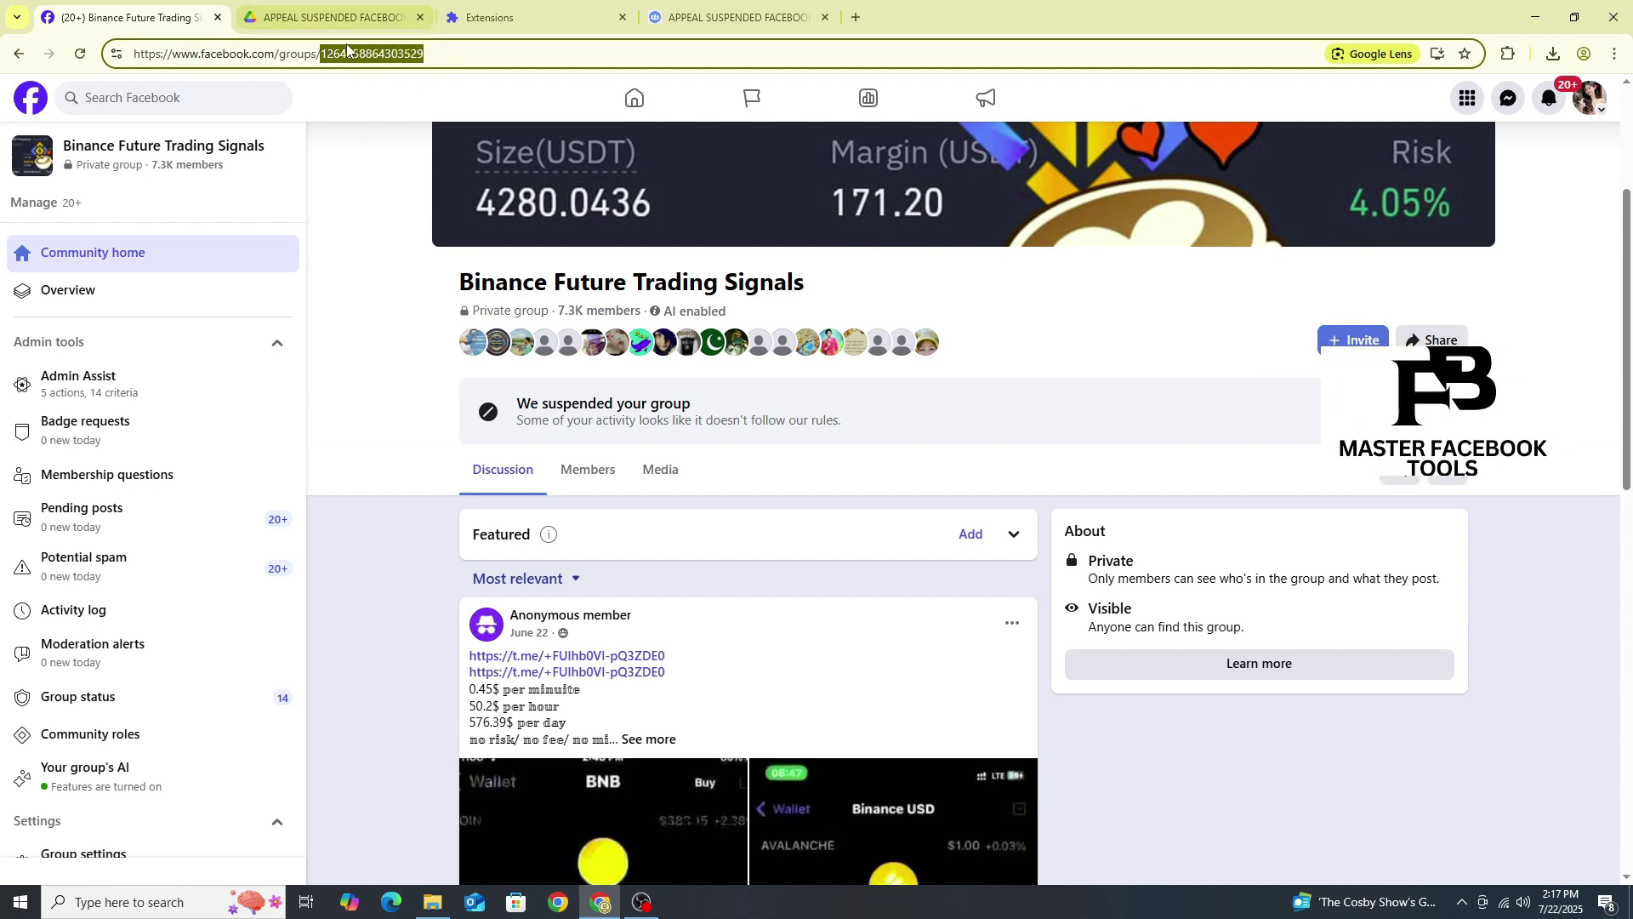
right_click(355, 51)
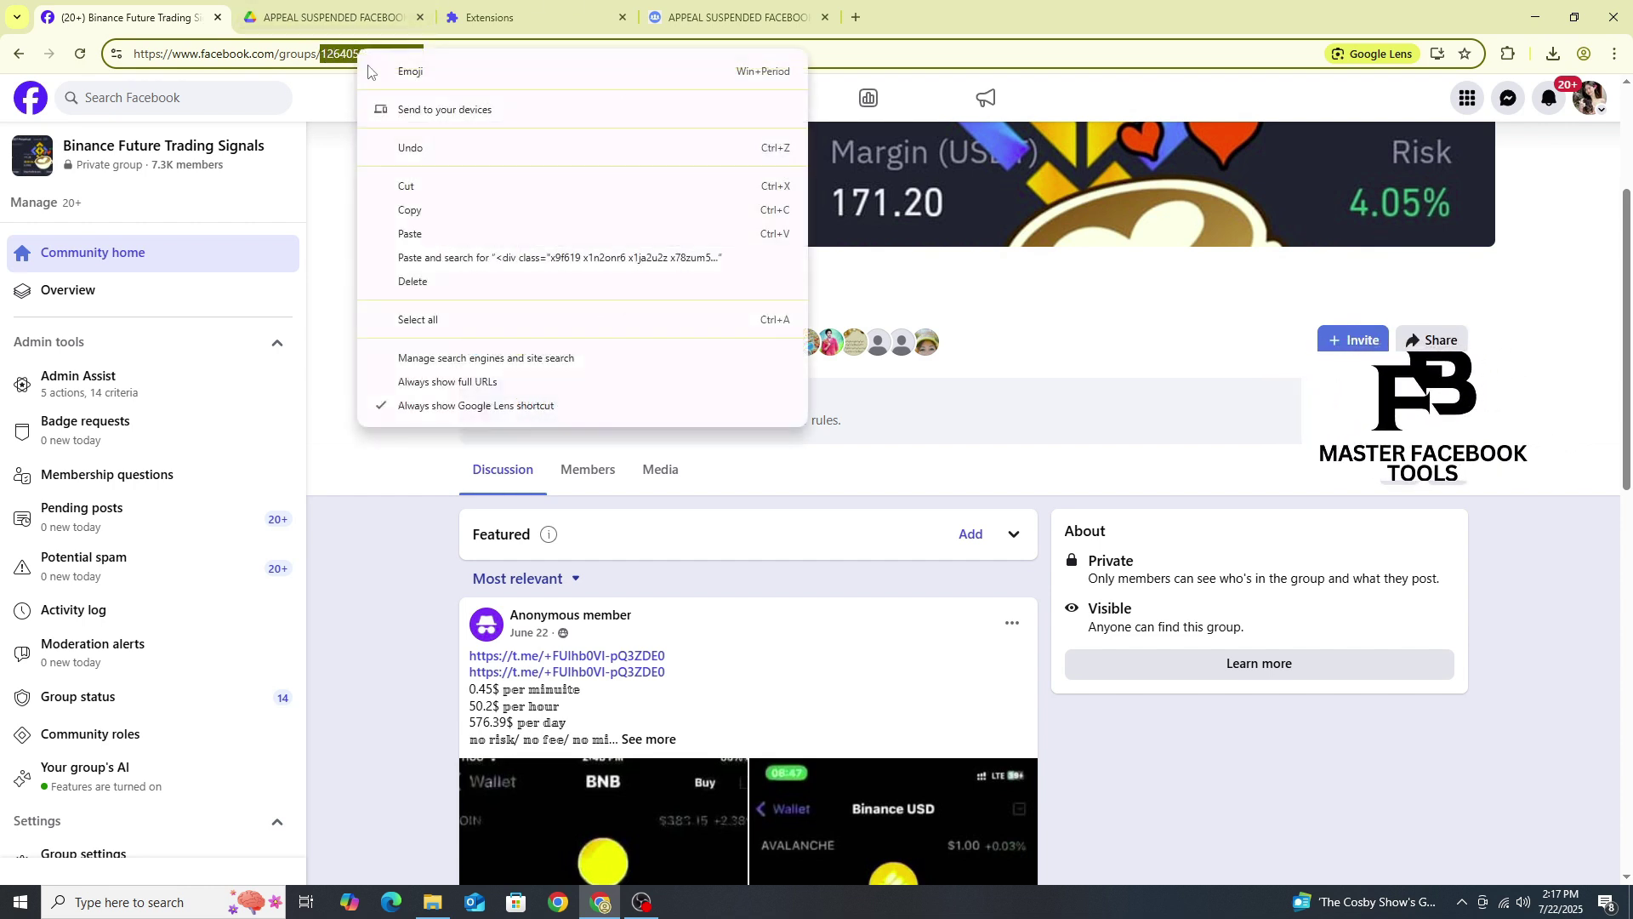
left_click(409, 210)
- Paste the group ID into the appeal form's UID GROUP field
left_click(737, 17)
left_click(594, 241)
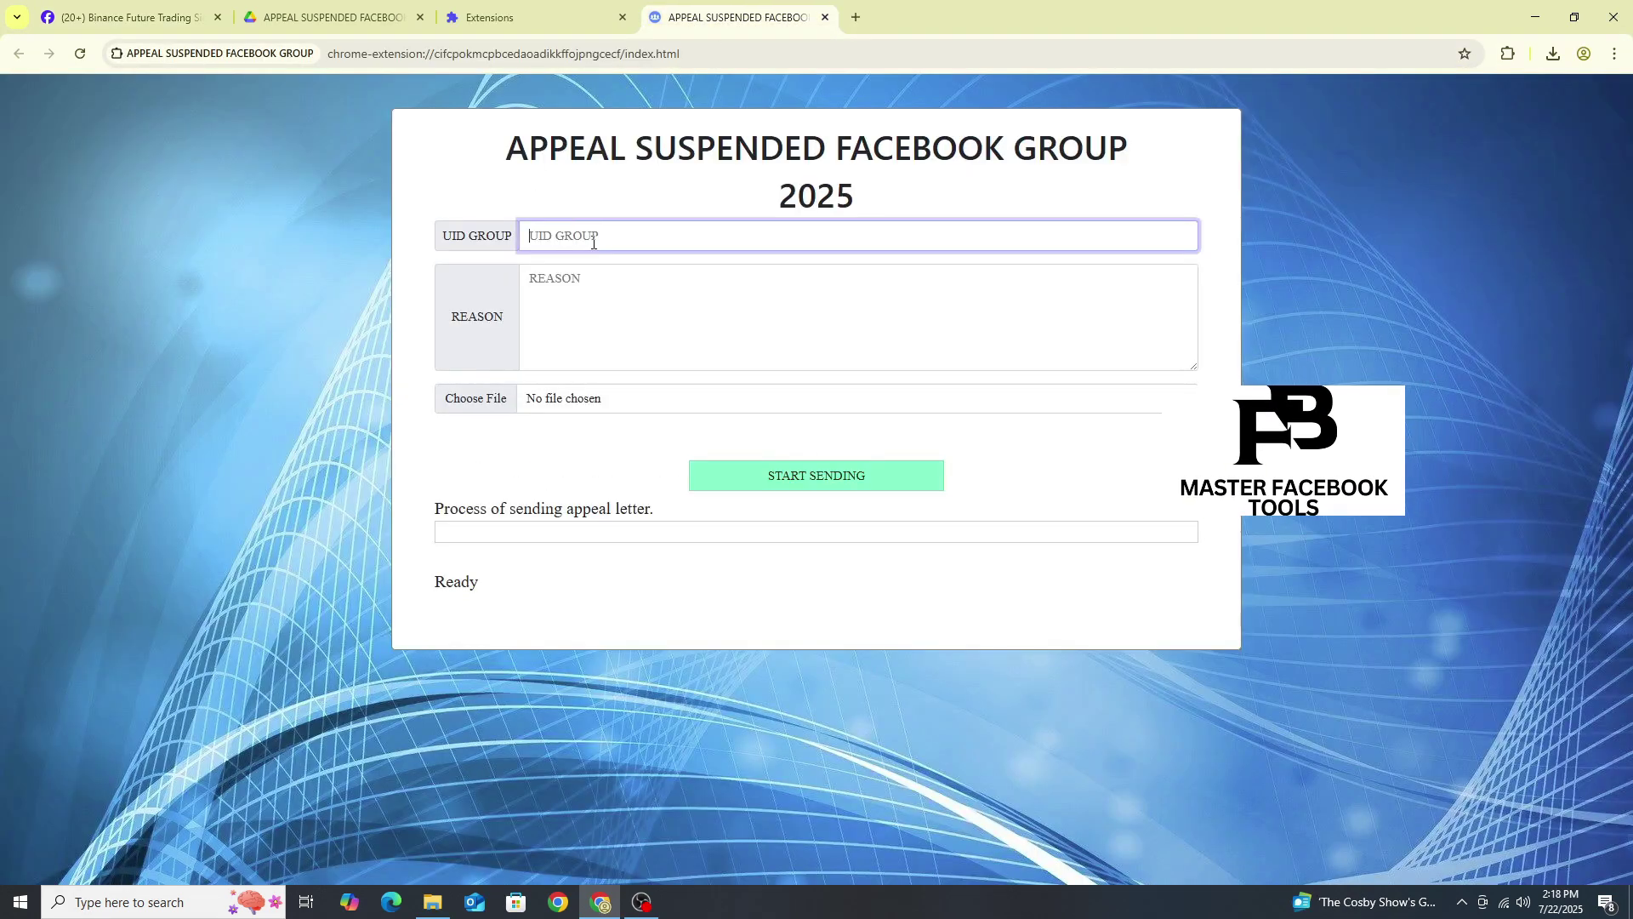
right_click(590, 238)
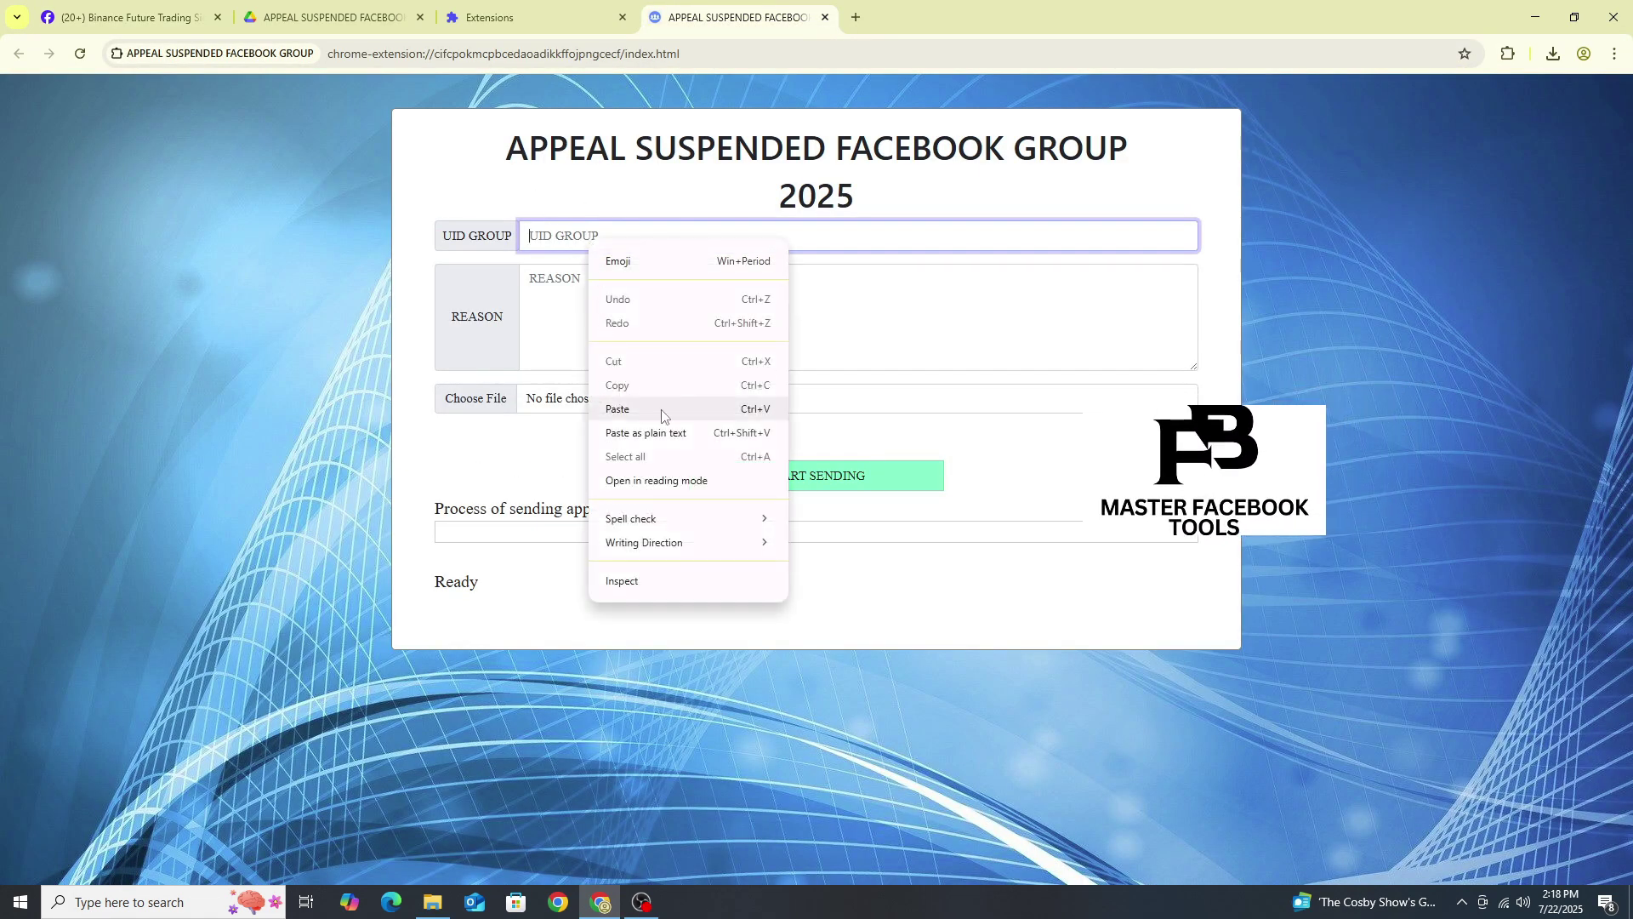
left_click(610, 410)
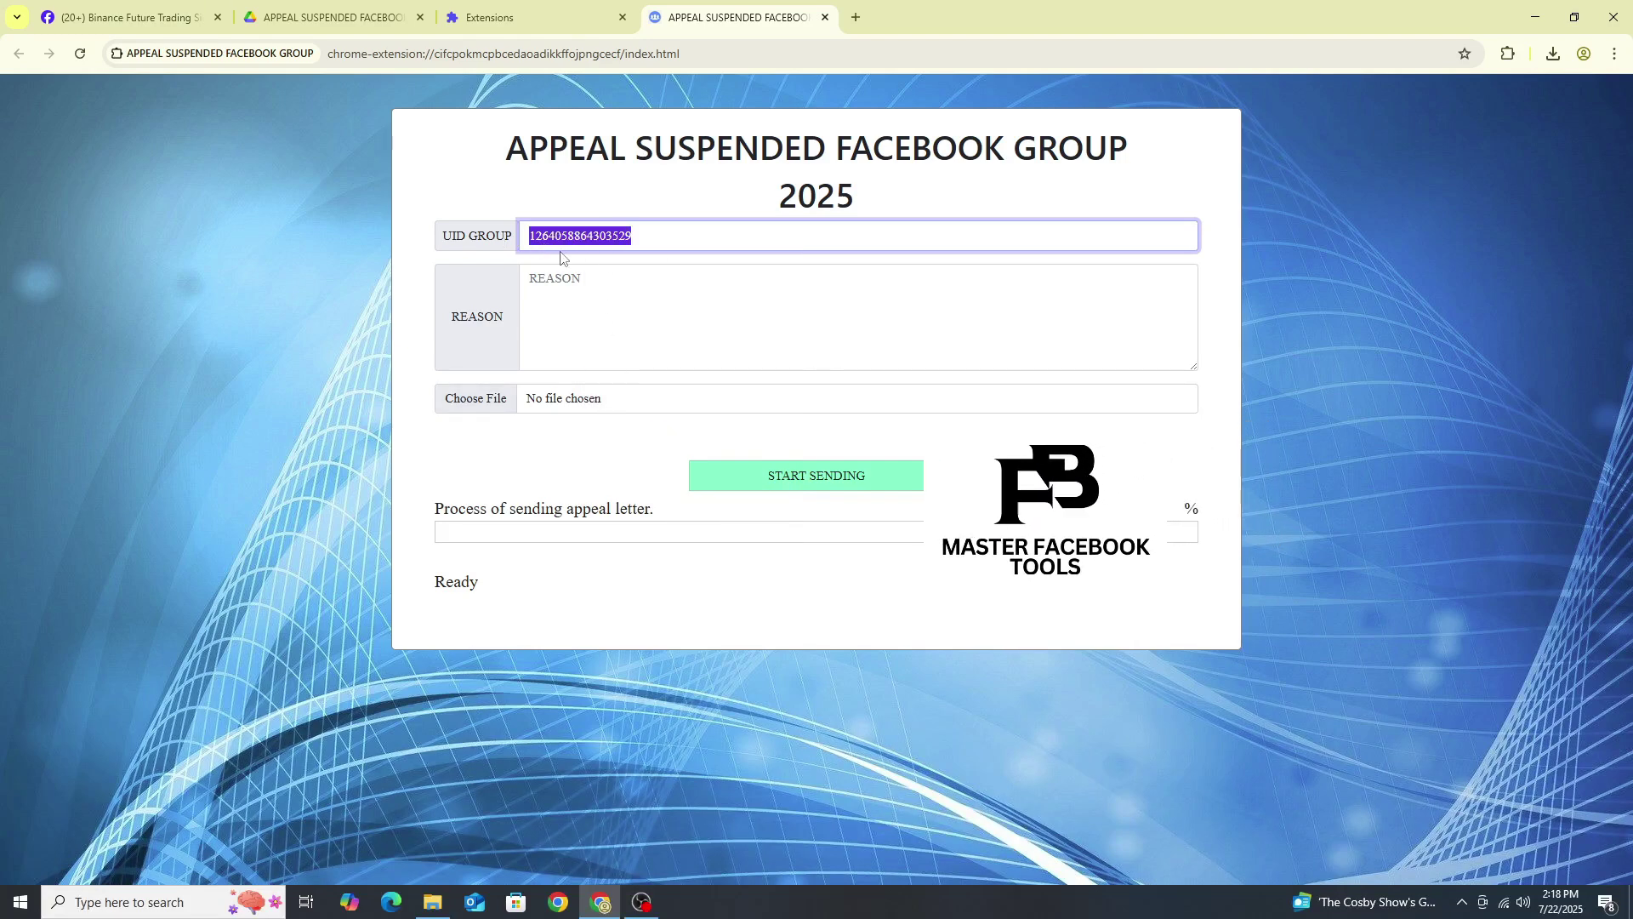
left_click(555, 291)
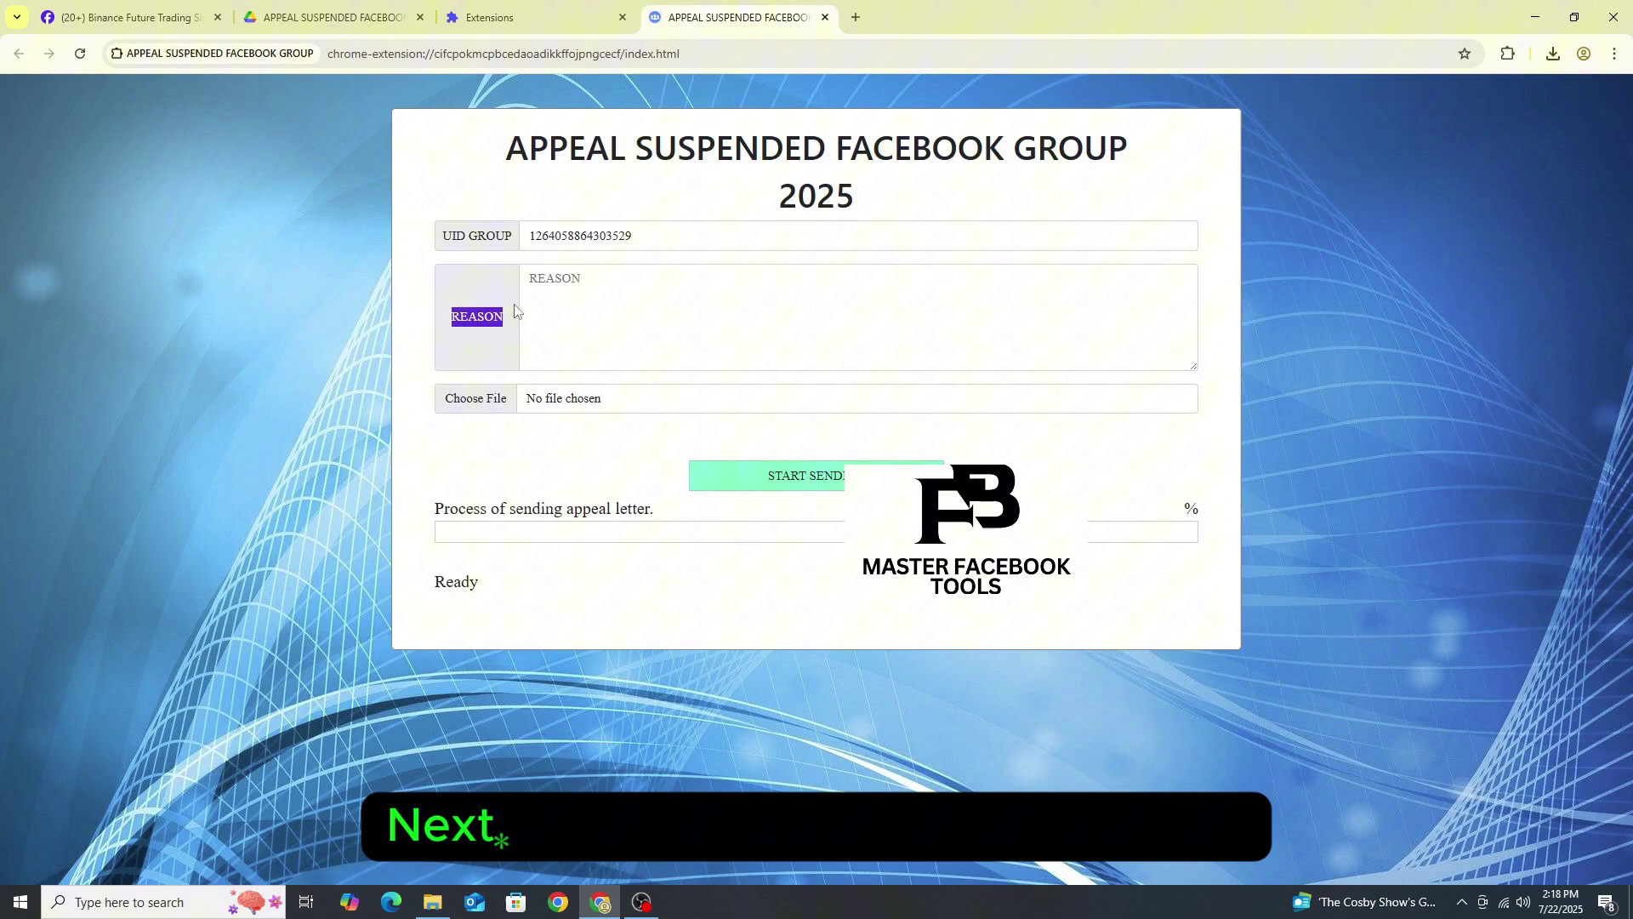
- Copy the full prepared appeal letter from the note file in Notepad and return to the form
left_click(433, 901)
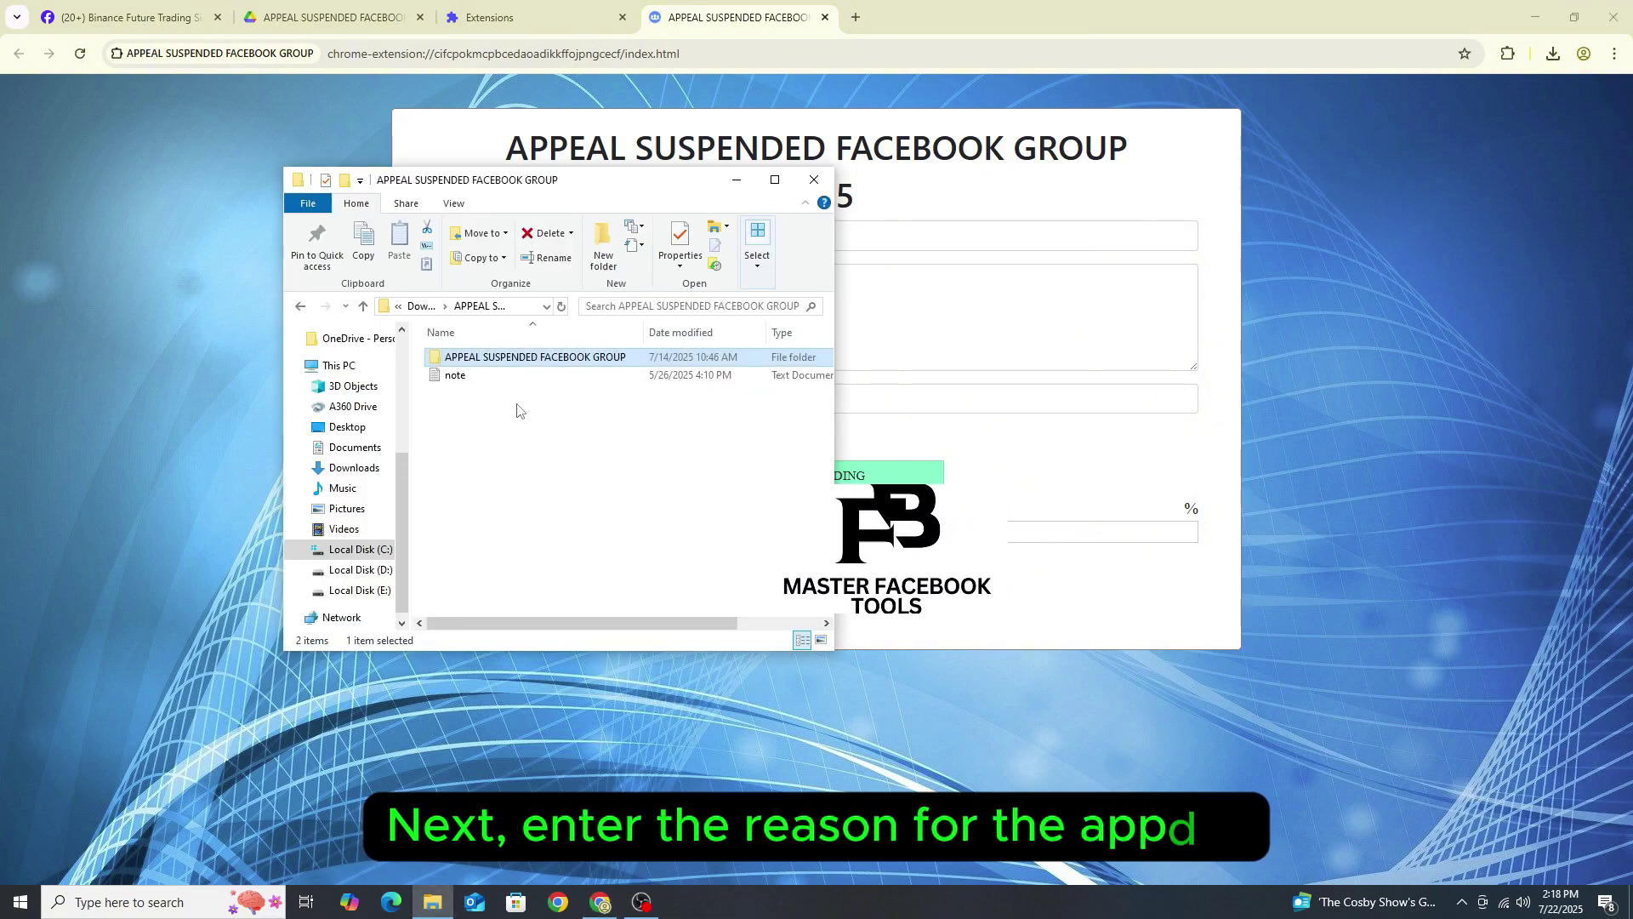
left_click(465, 376)
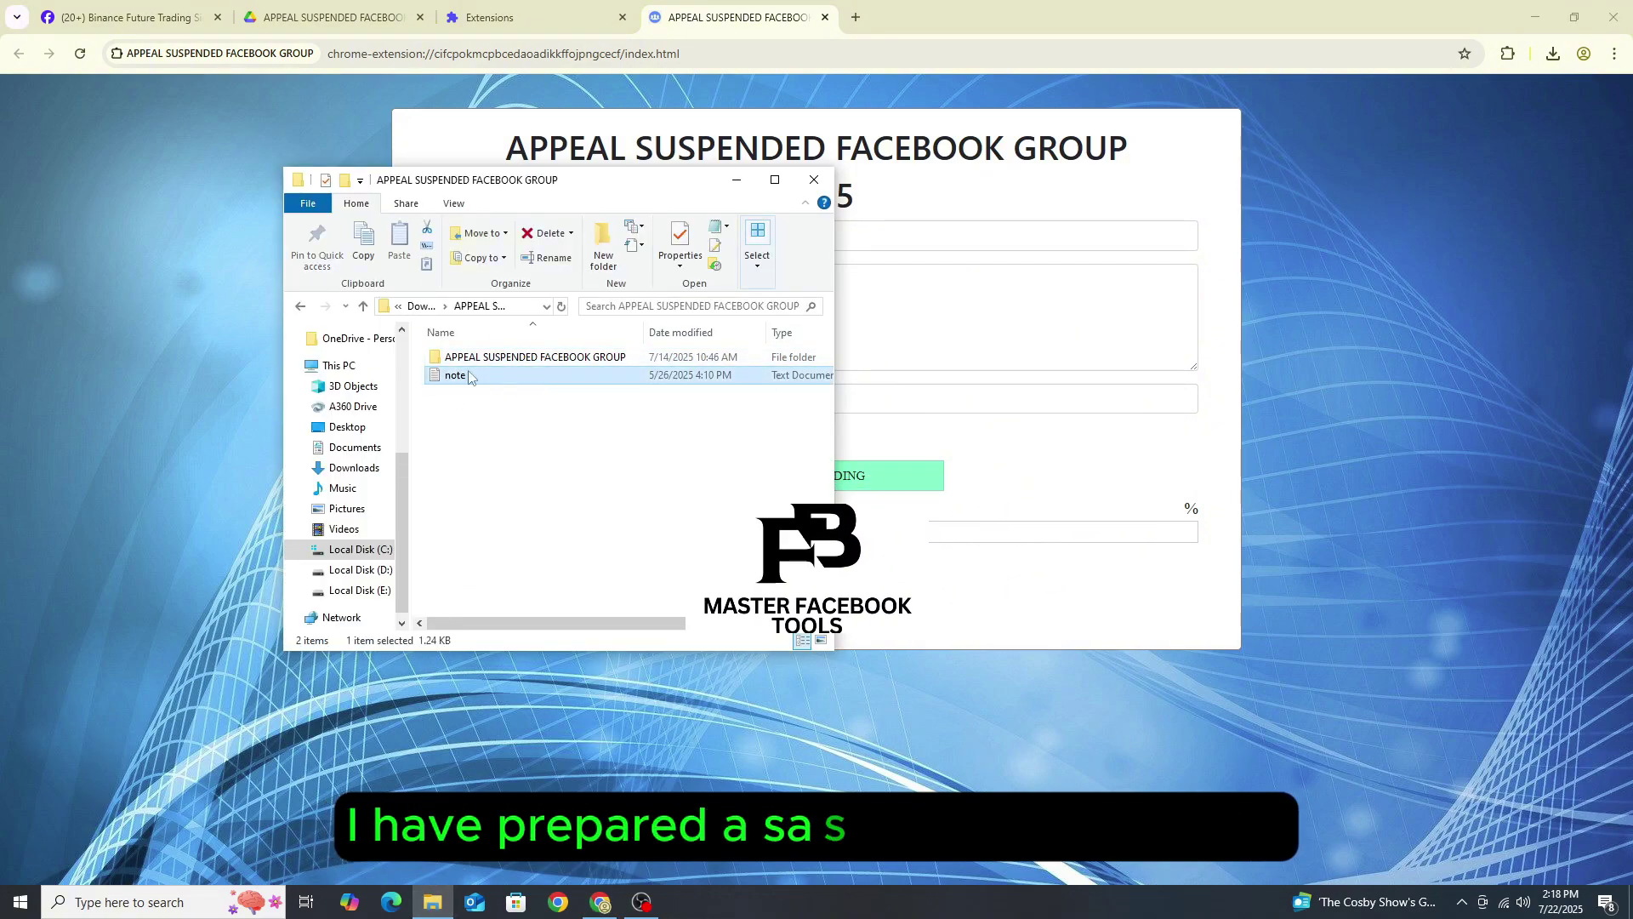
double_click(465, 376)
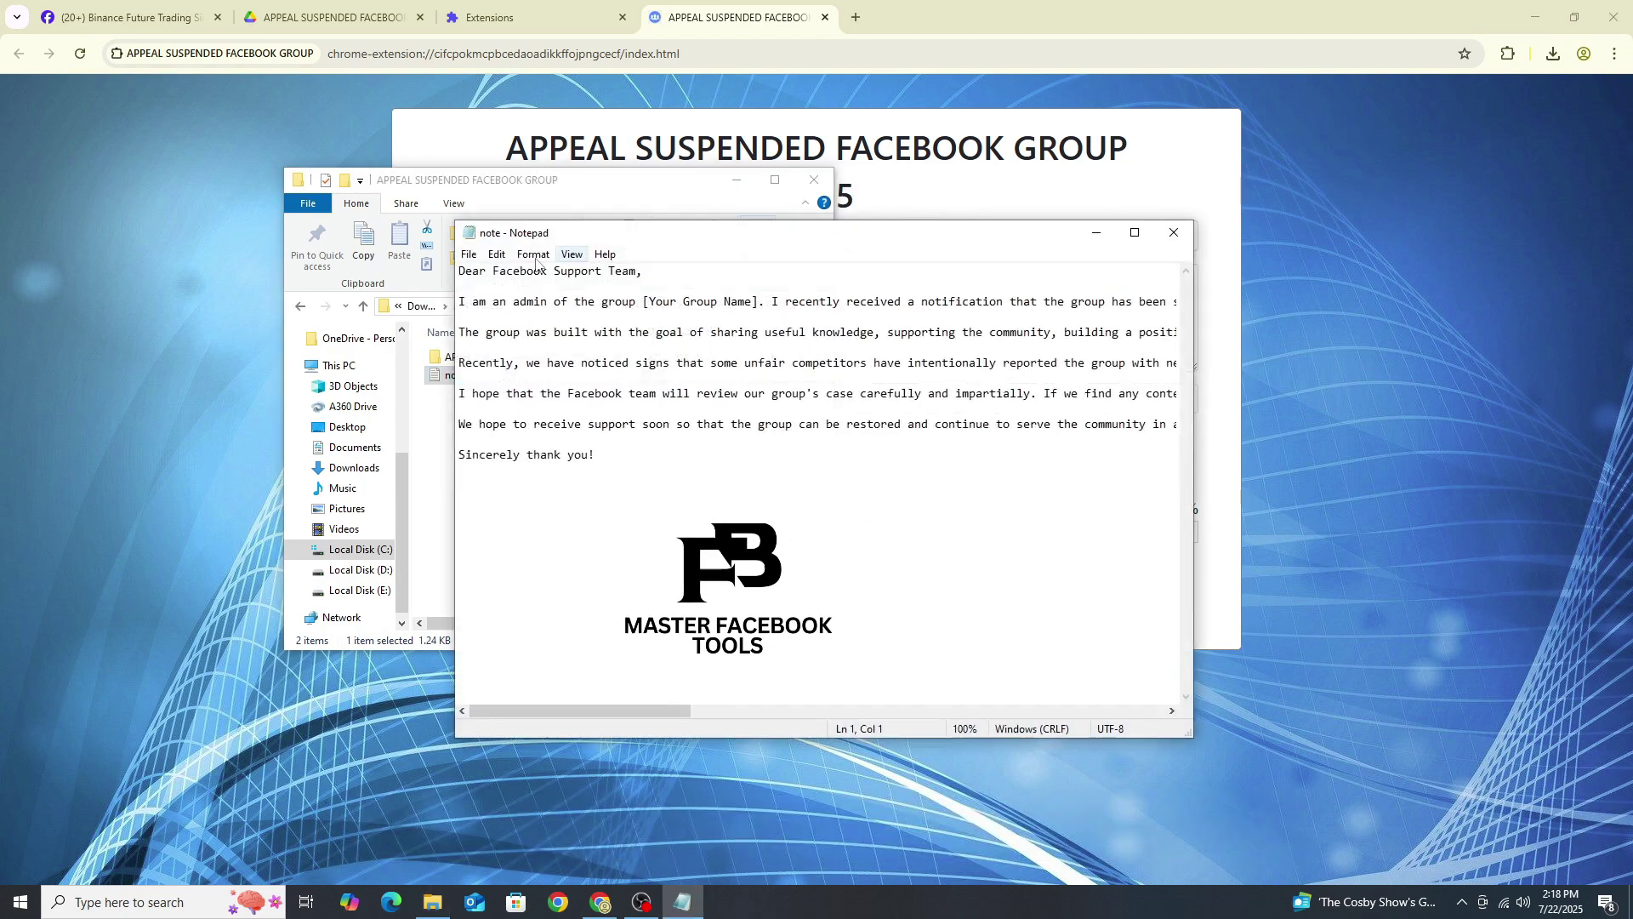
left_click_drag(638, 467, 461, 283)
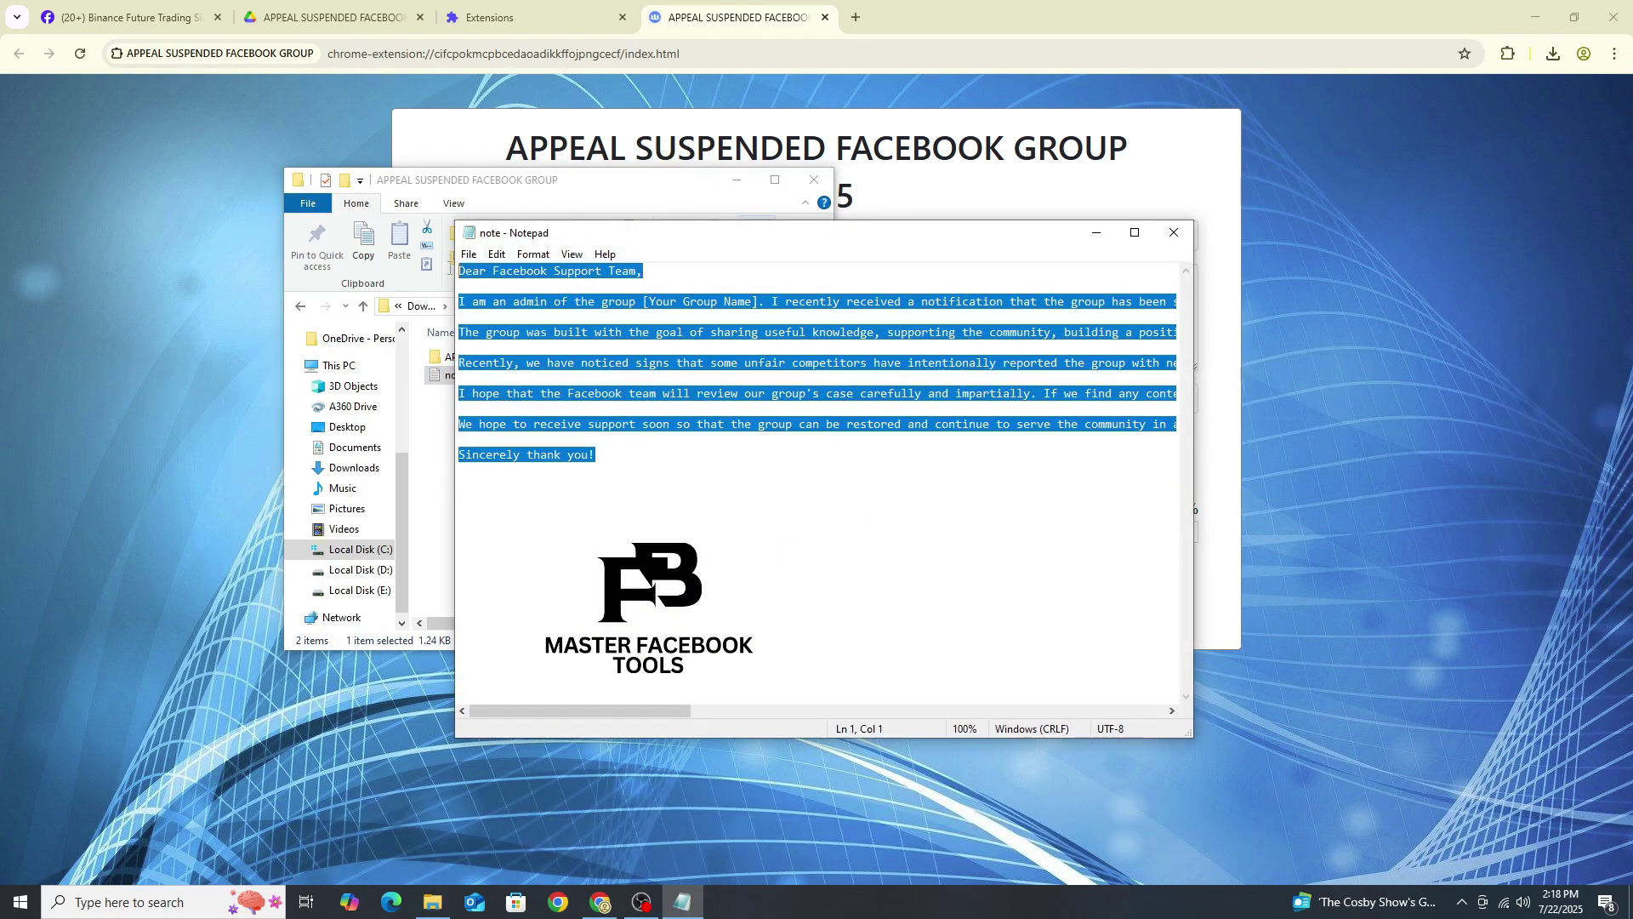
right_click(615, 348)
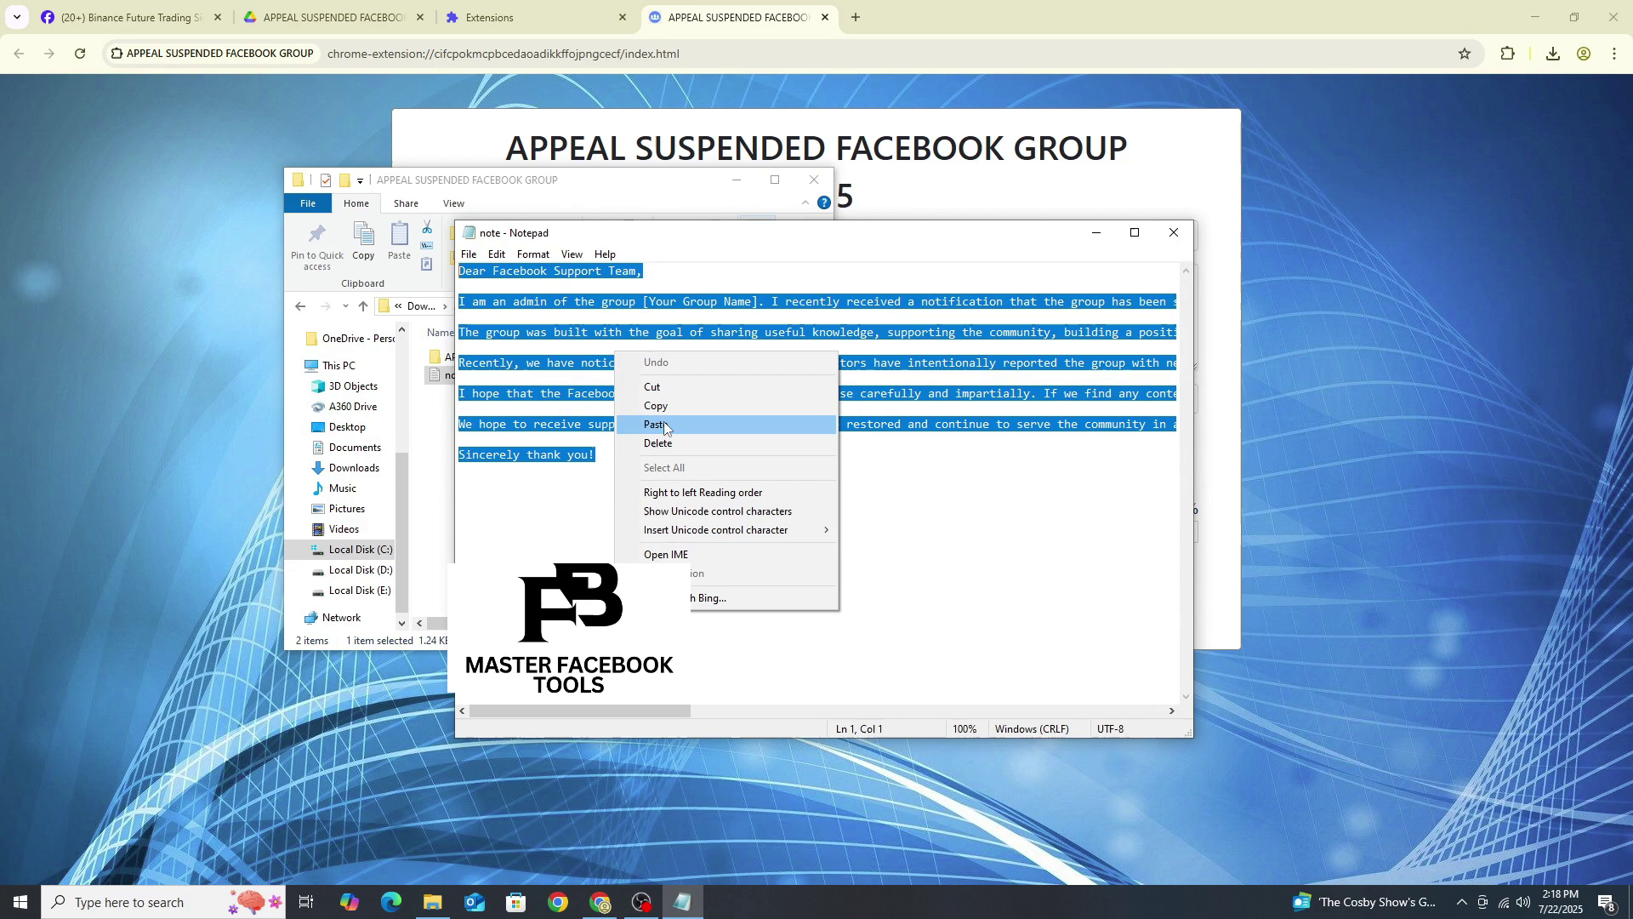
left_click(664, 406)
left_click(1060, 193)
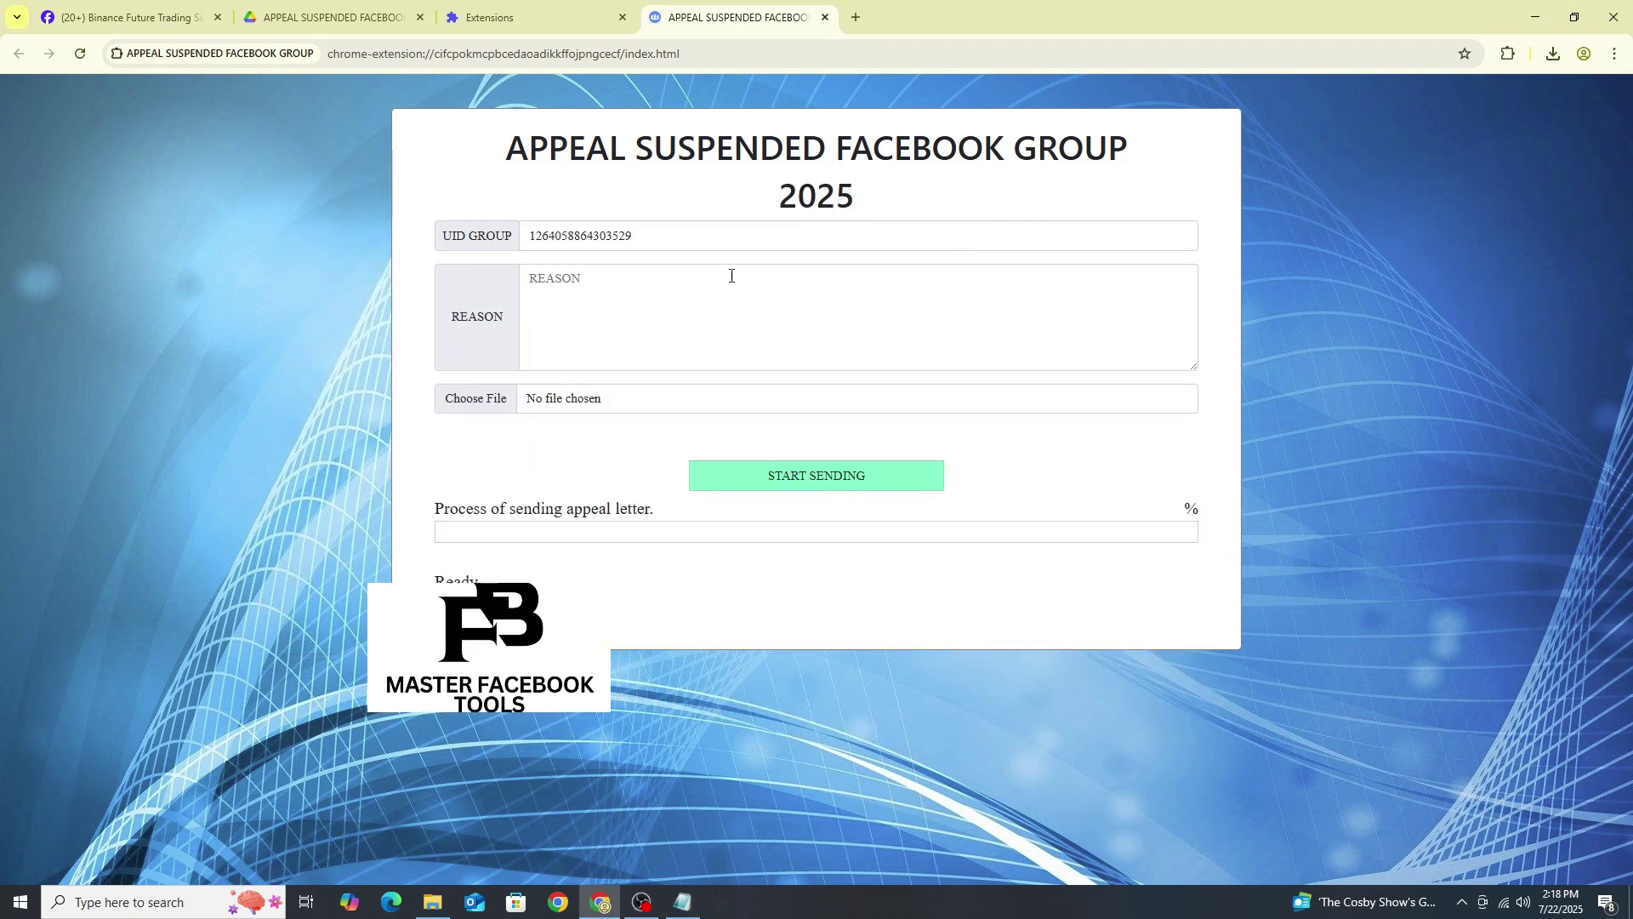
- Paste the appeal letter into REASON and select its [Your Group Name] placeholder
left_click(664, 311)
right_click(656, 312)
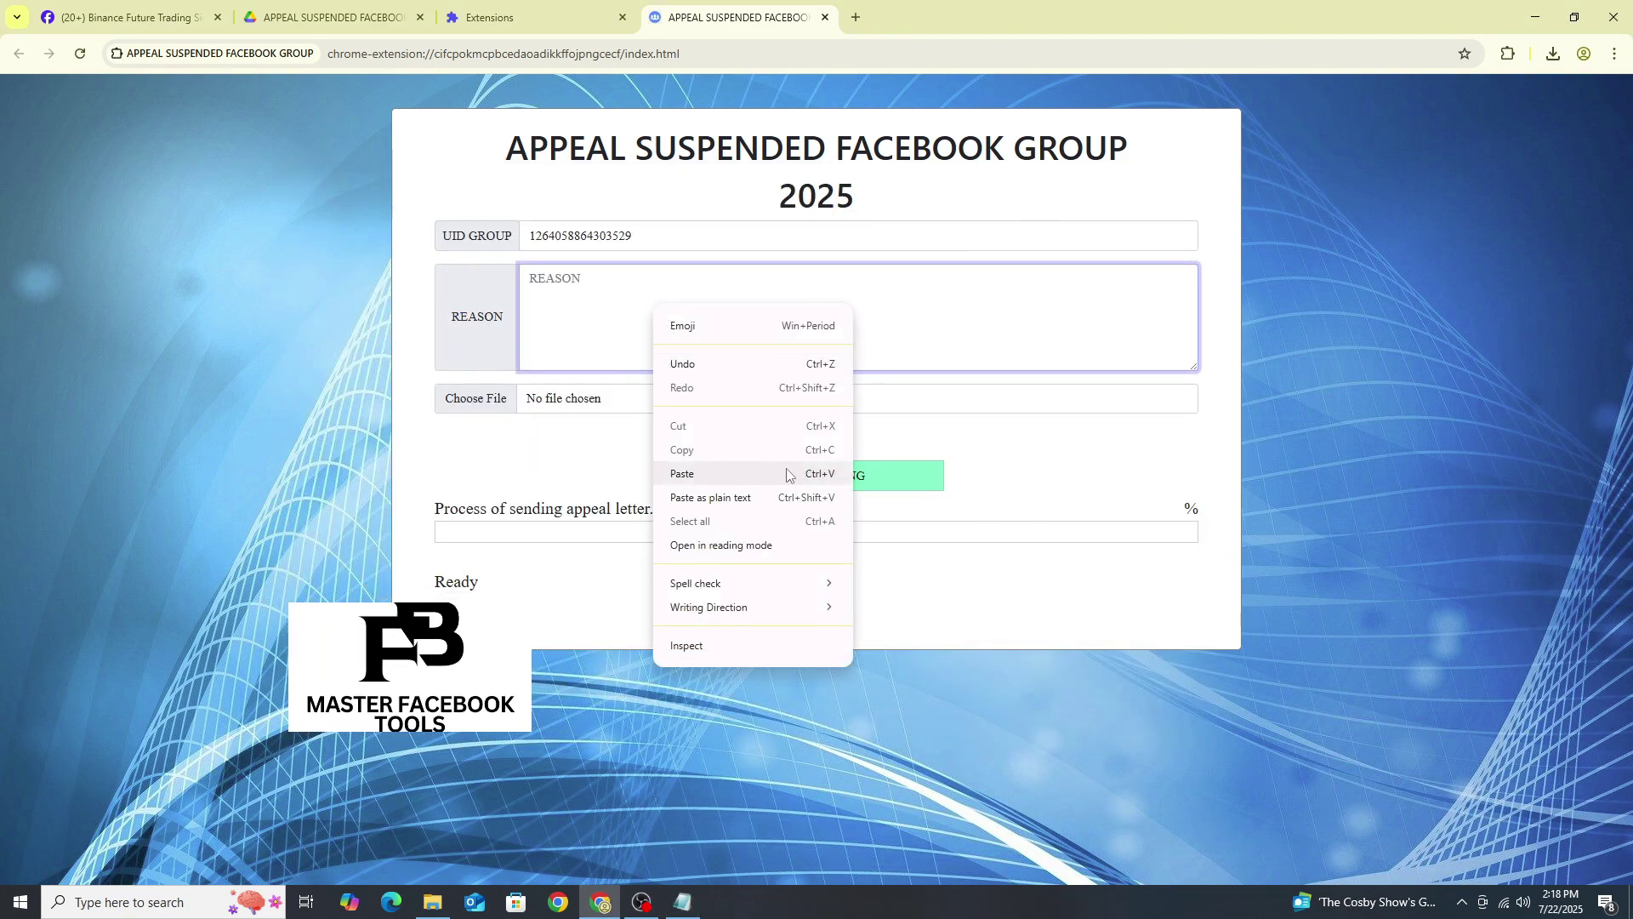
left_click(719, 479)
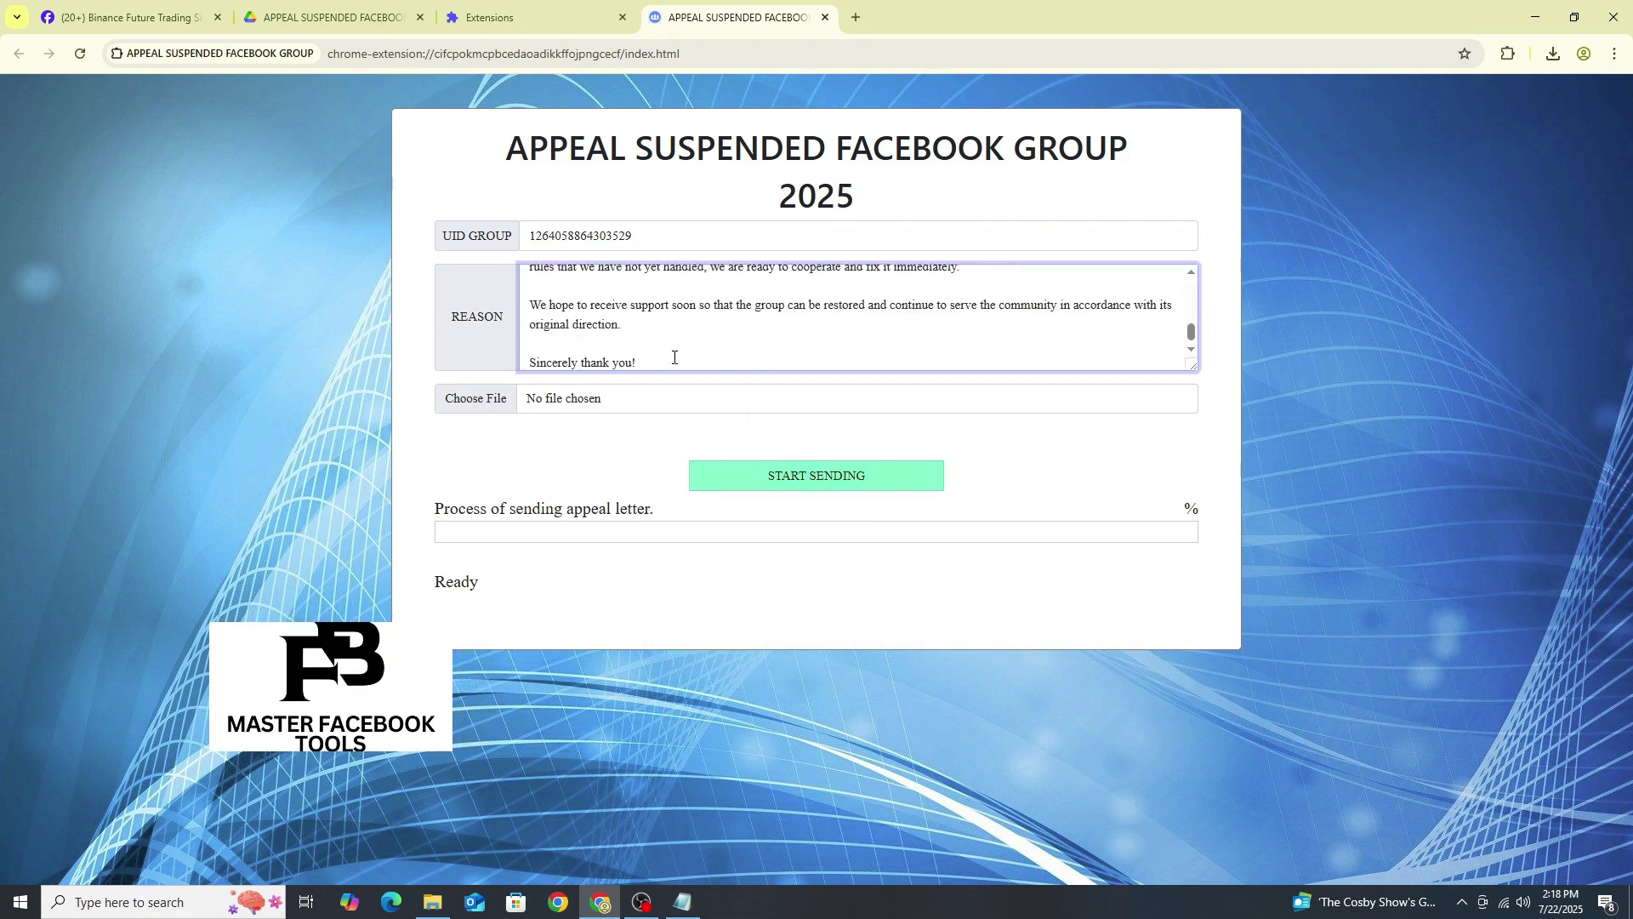
scroll(673, 357, "up", 5)
left_click(673, 317)
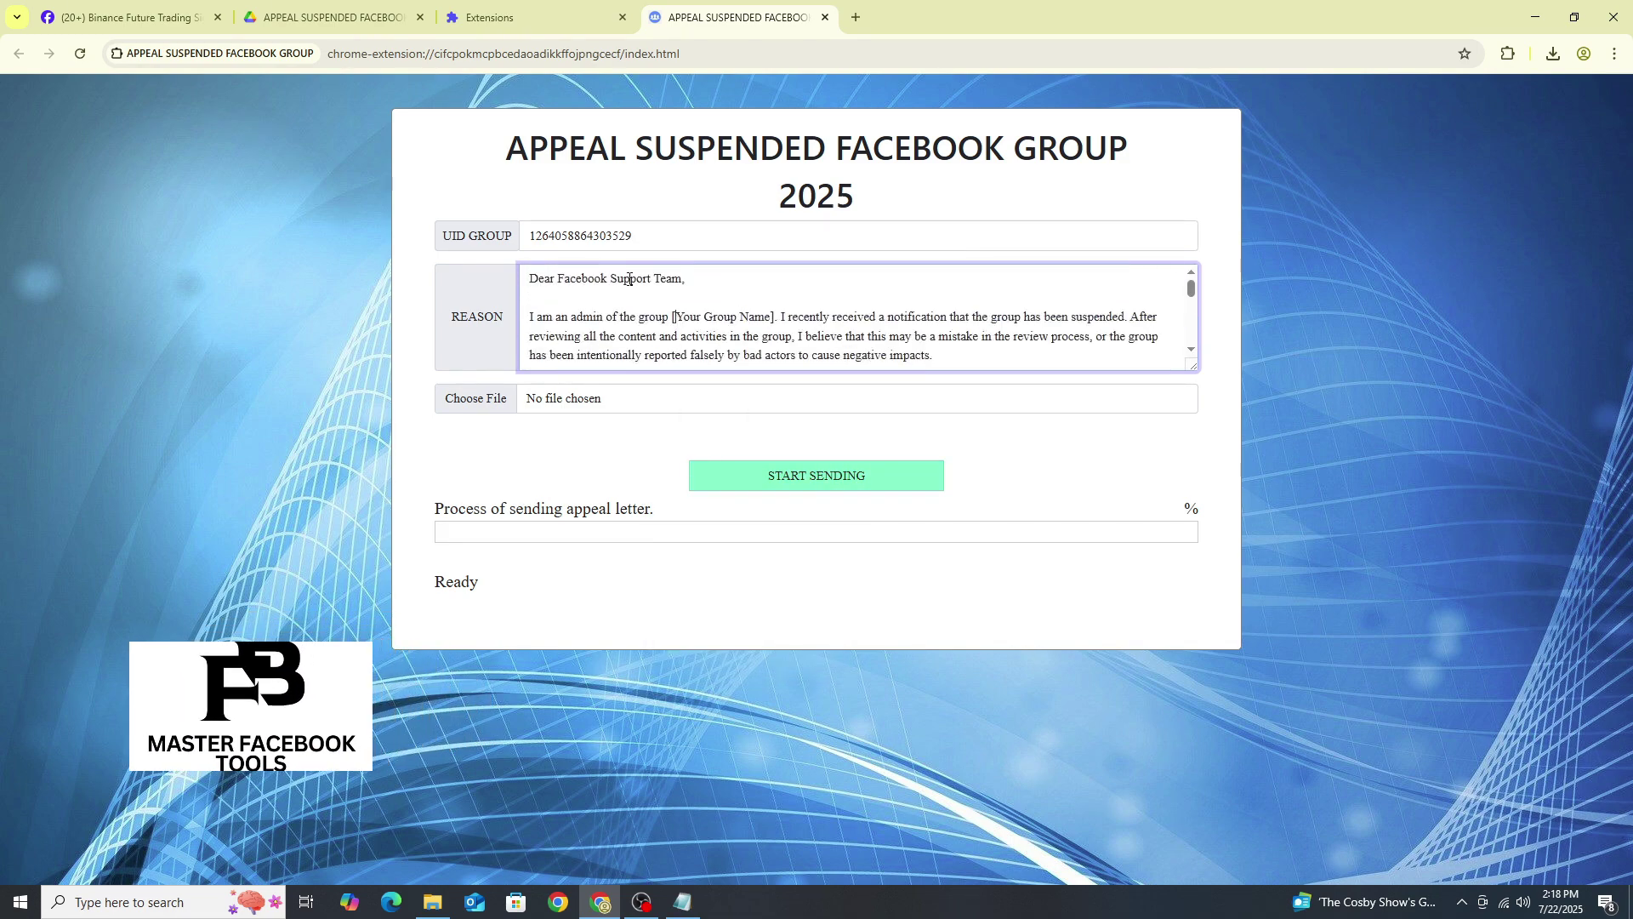
left_click_drag(673, 318, 758, 326)
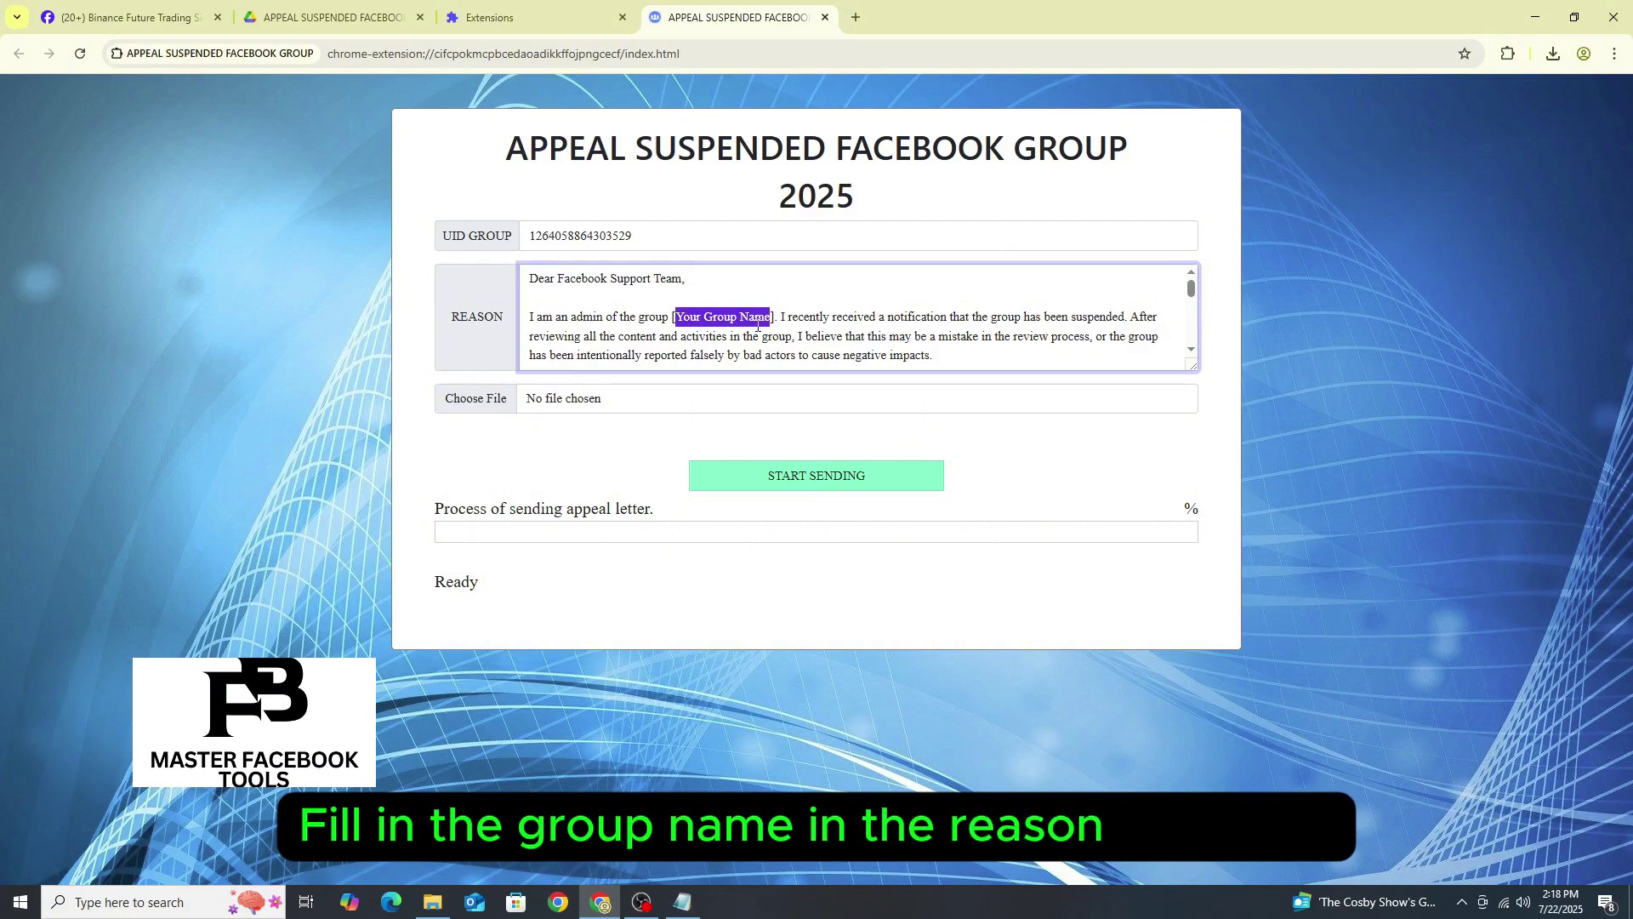
- Replace the placeholder with the group name Binance Future Trading Signals copied from Facebook
left_click(142, 16)
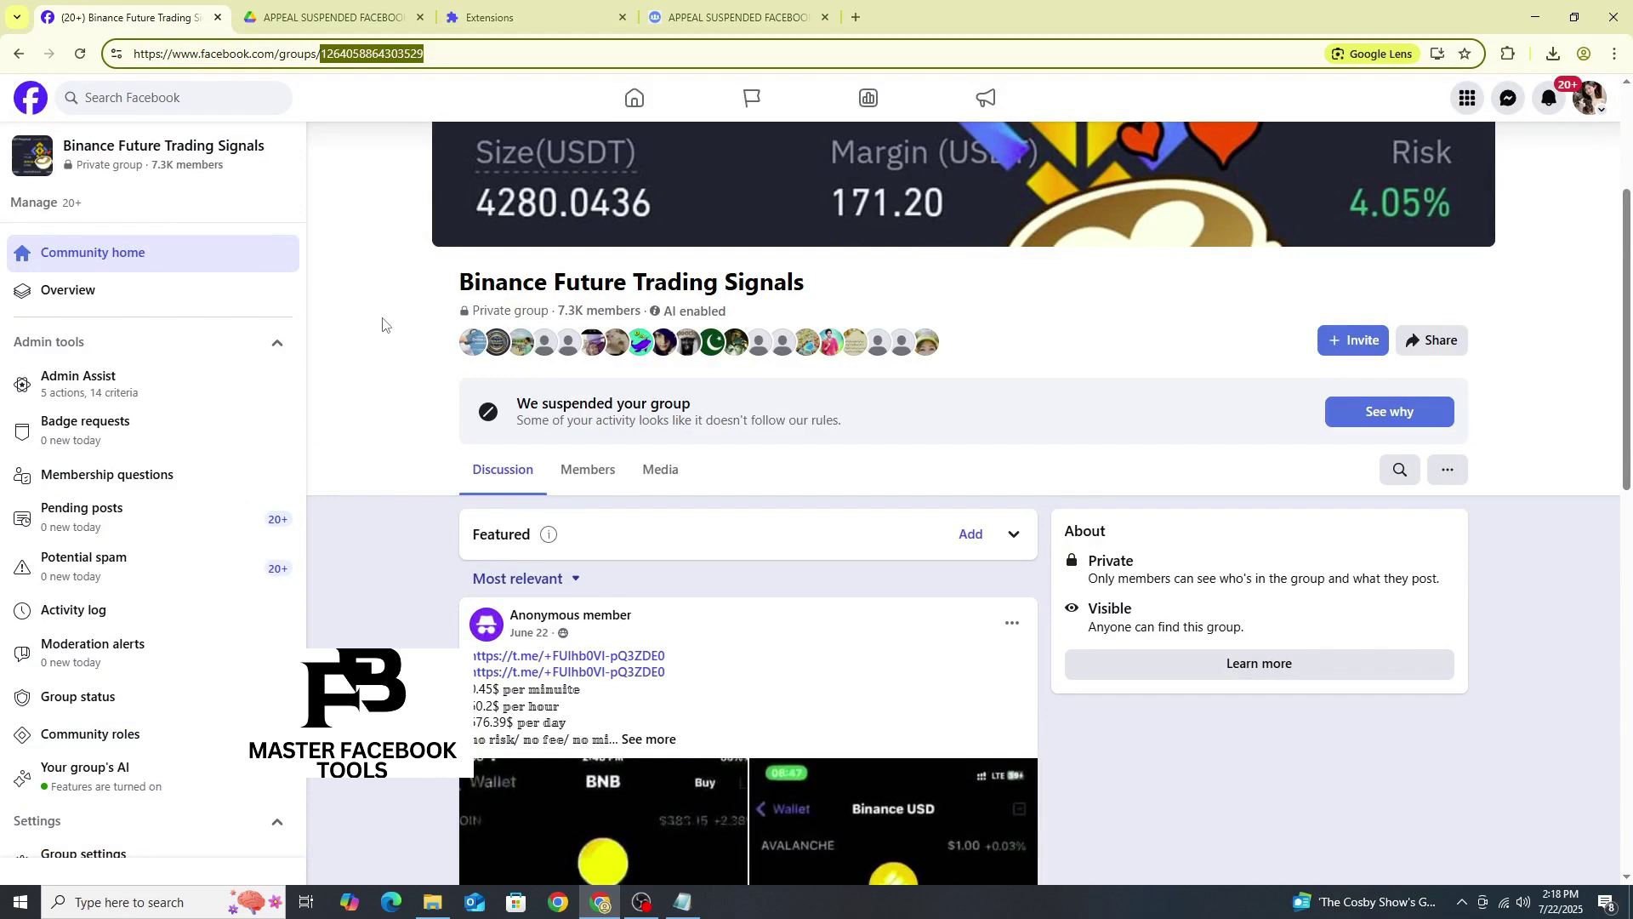
left_click_drag(443, 289, 806, 296)
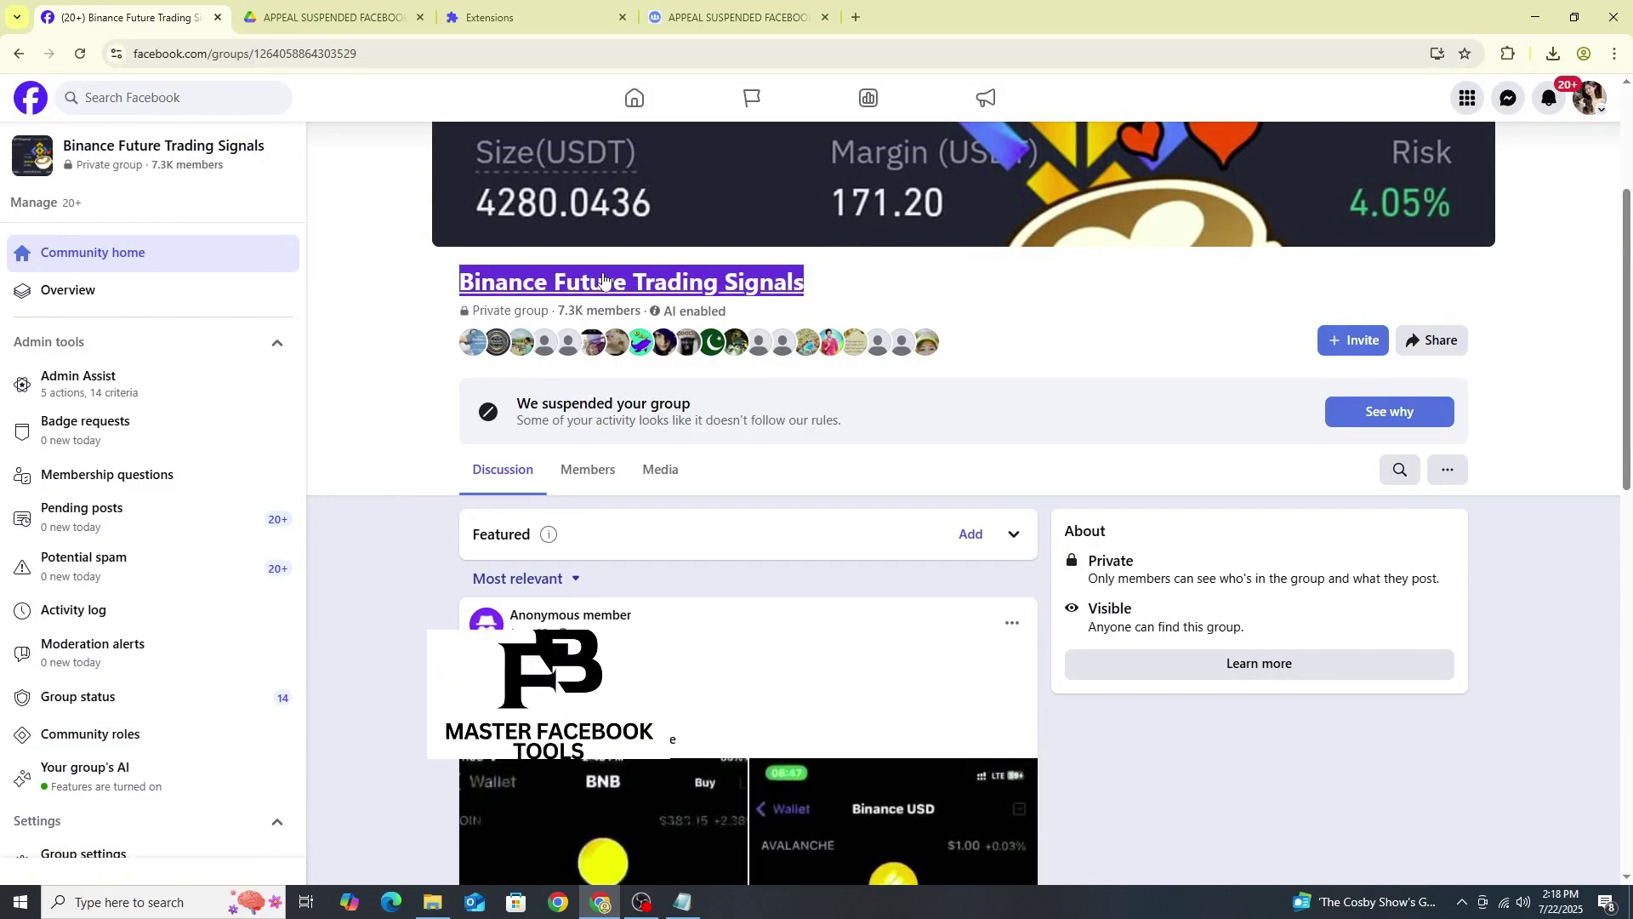
right_click(605, 281)
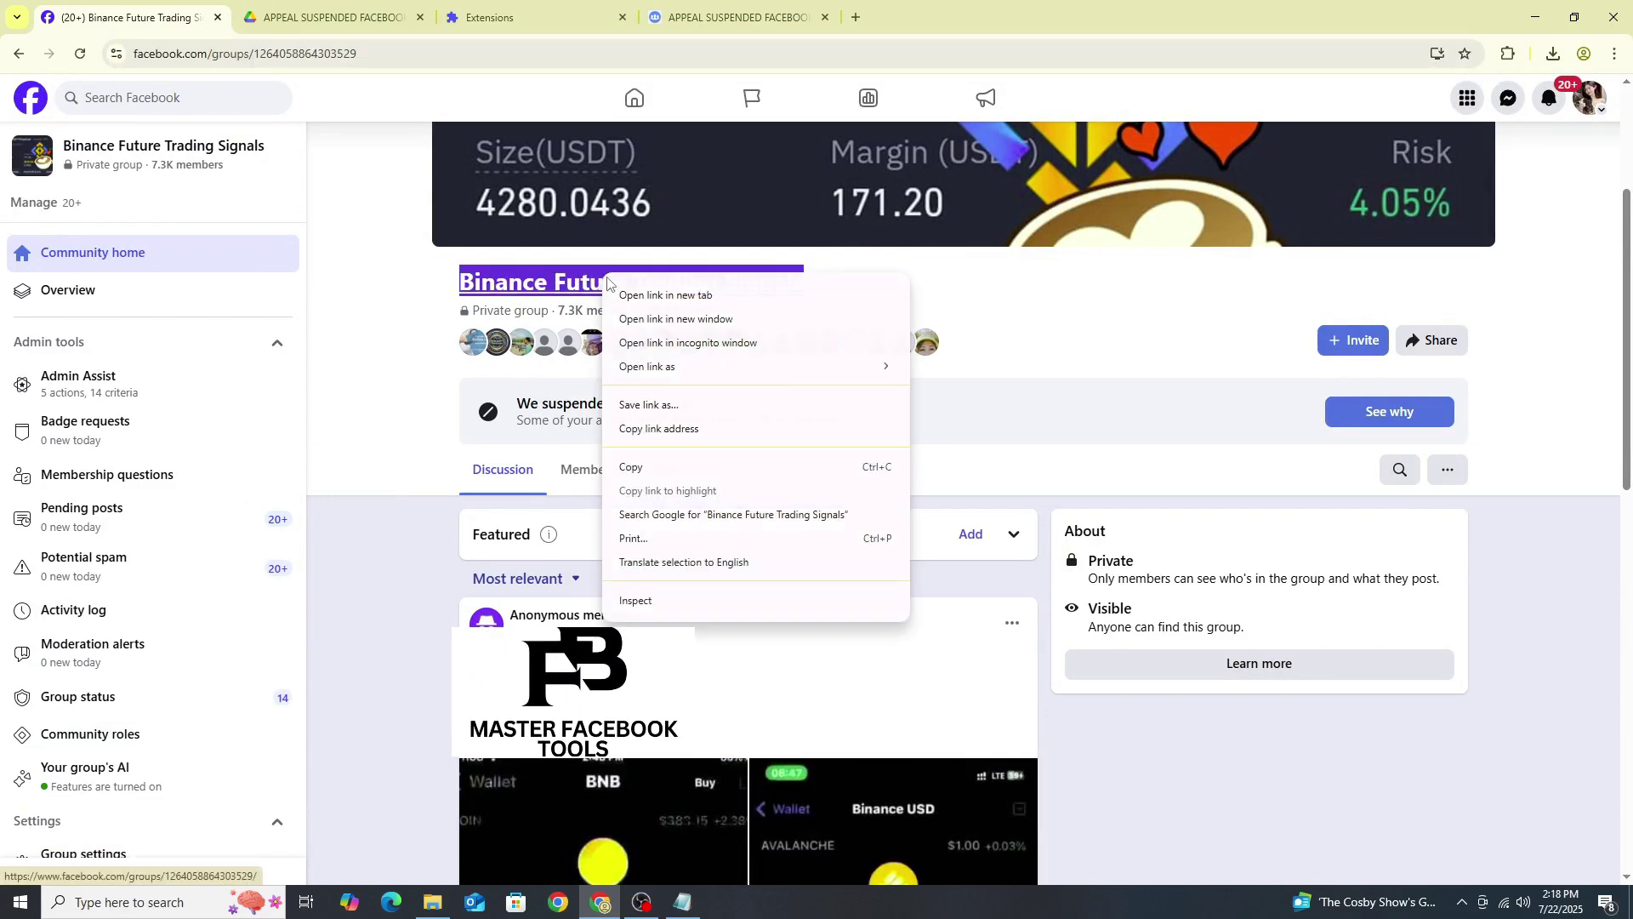
left_click(641, 477)
left_click(676, 19)
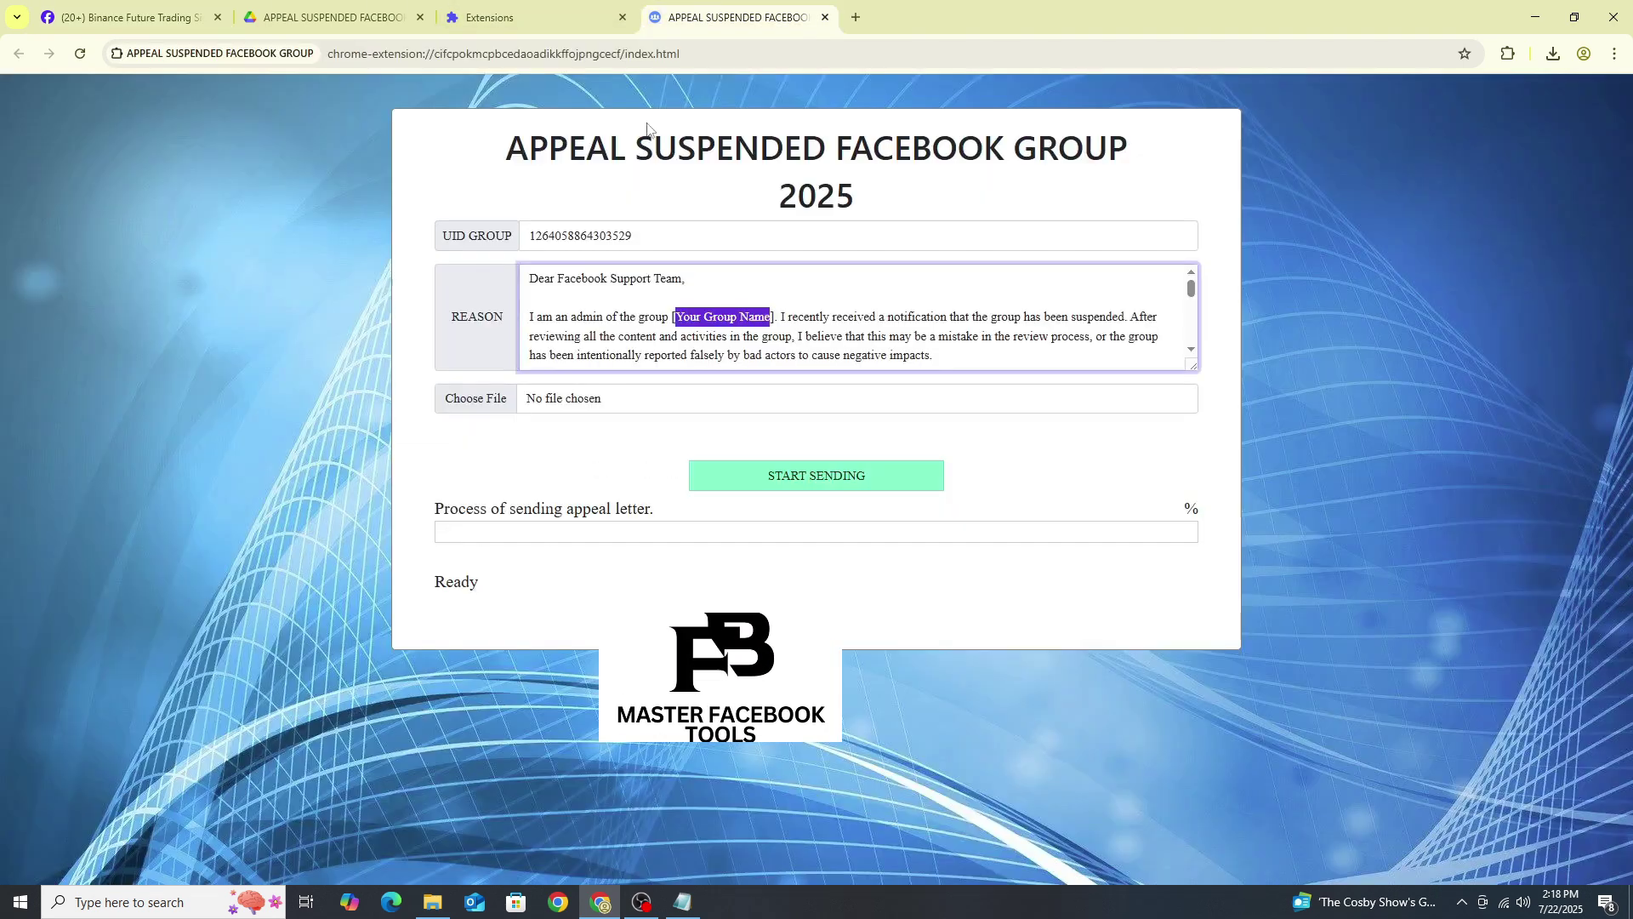
right_click(729, 324)
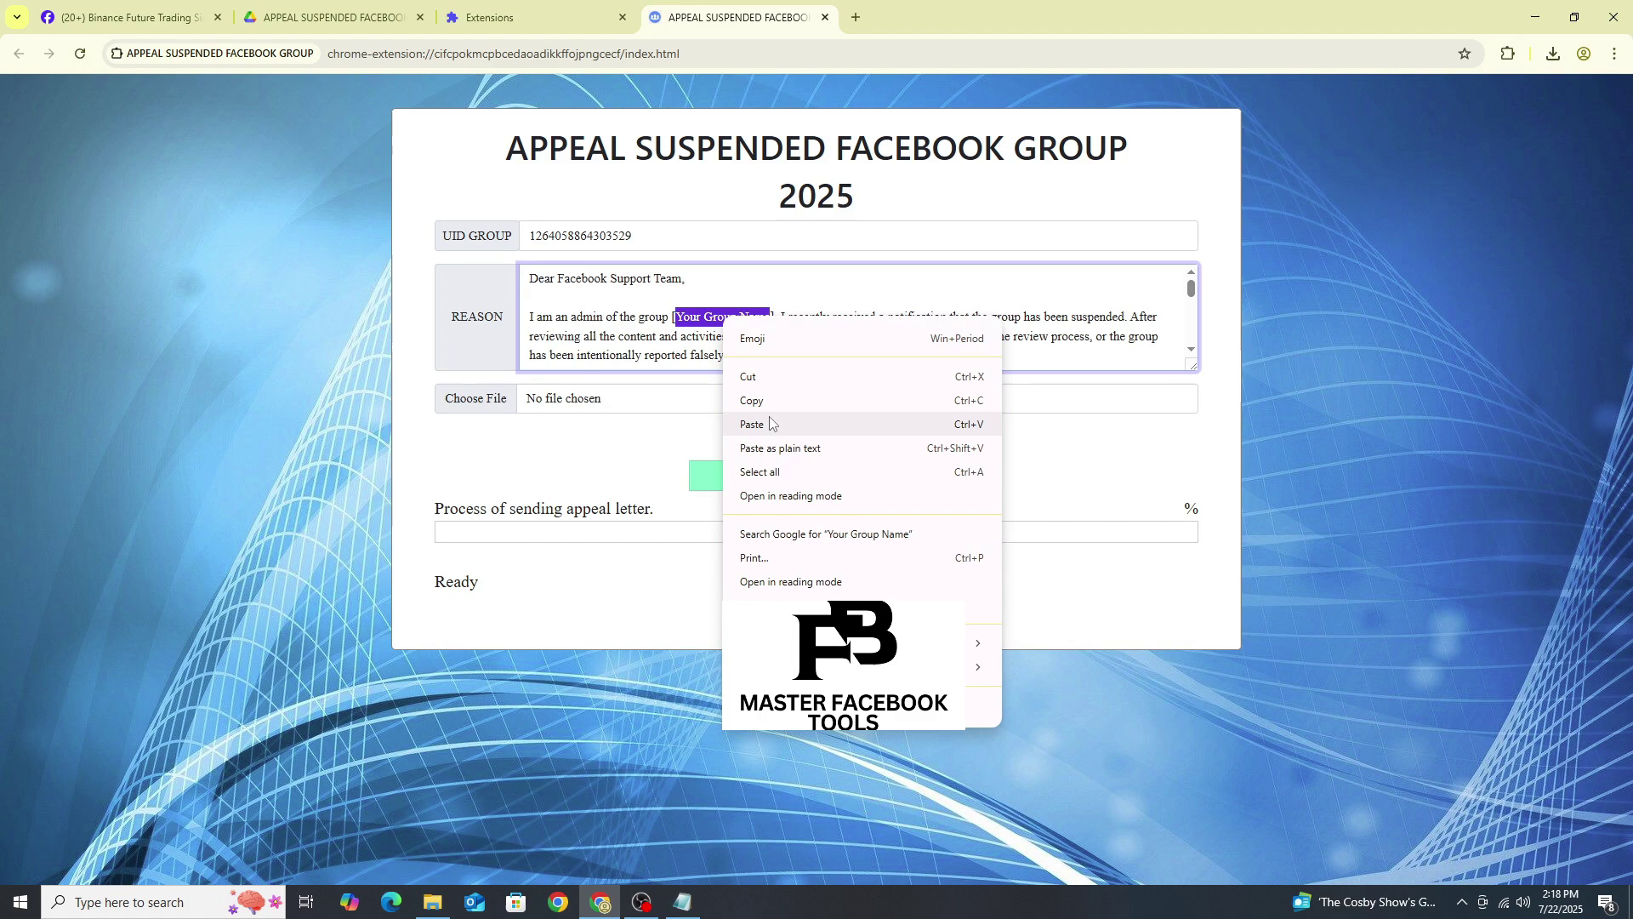
left_click(770, 426)
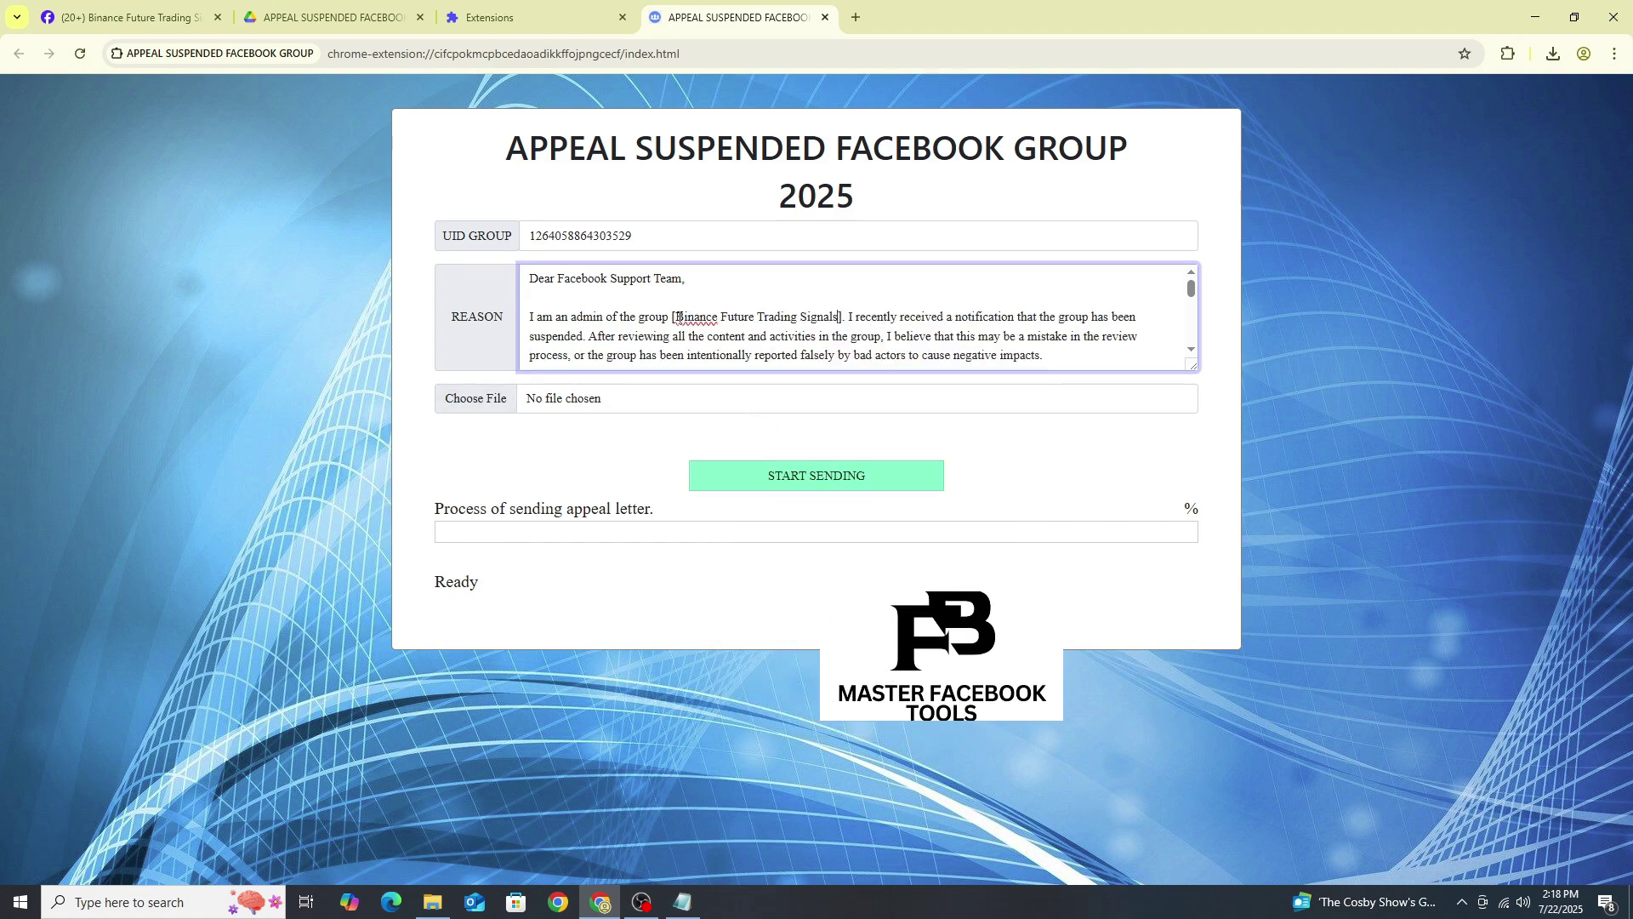
left_click_drag(677, 317, 810, 316)
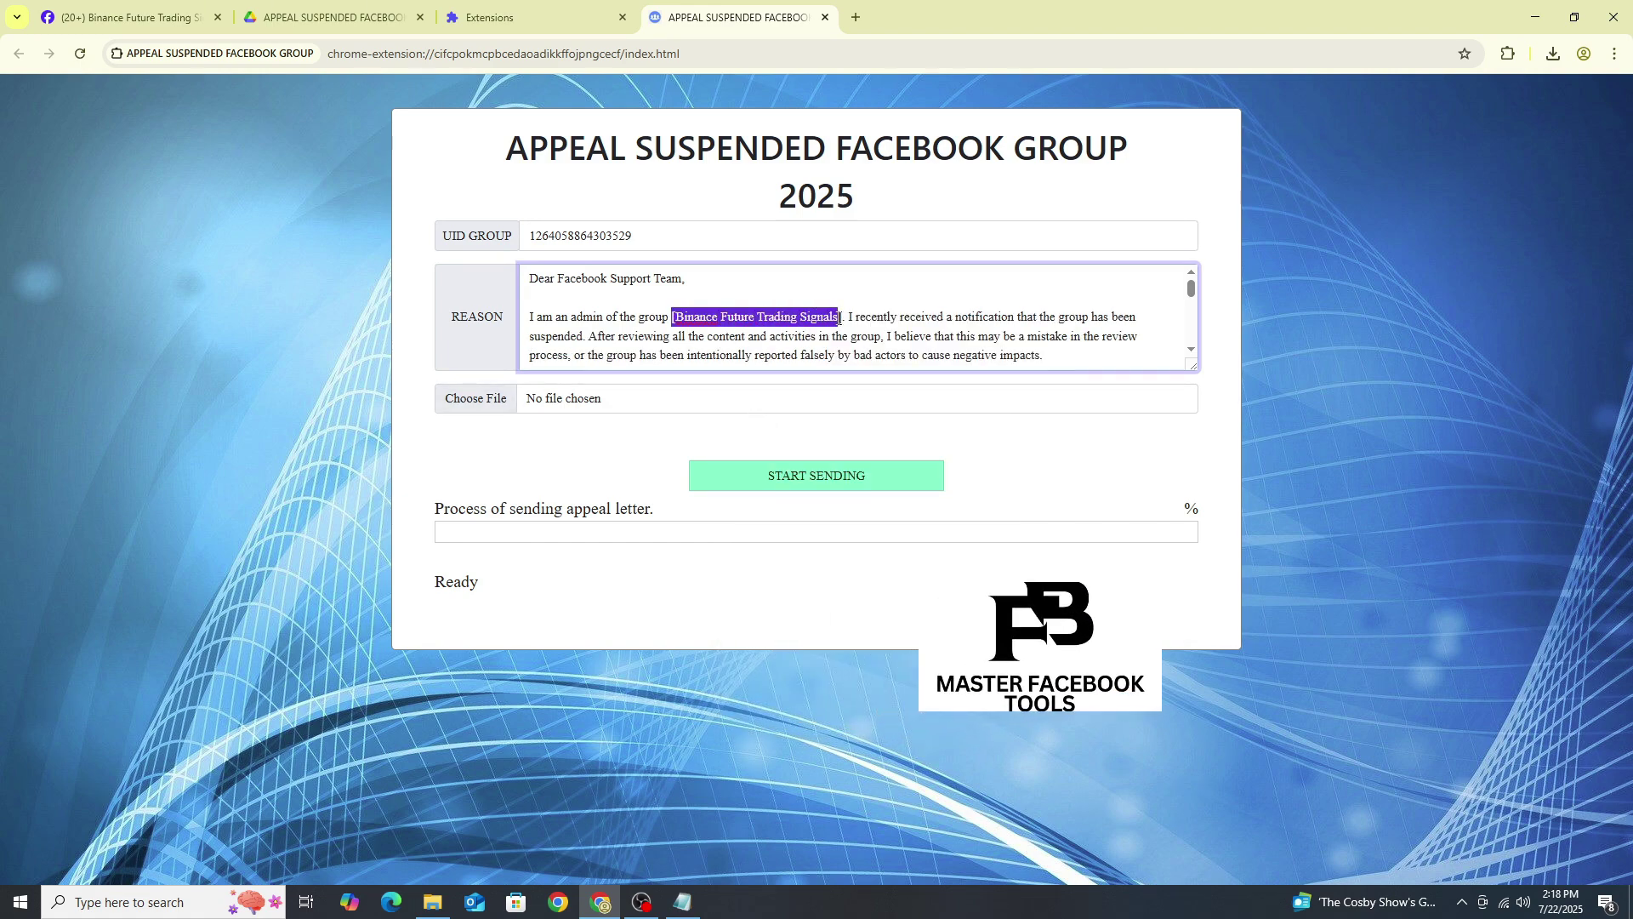
left_click(816, 419)
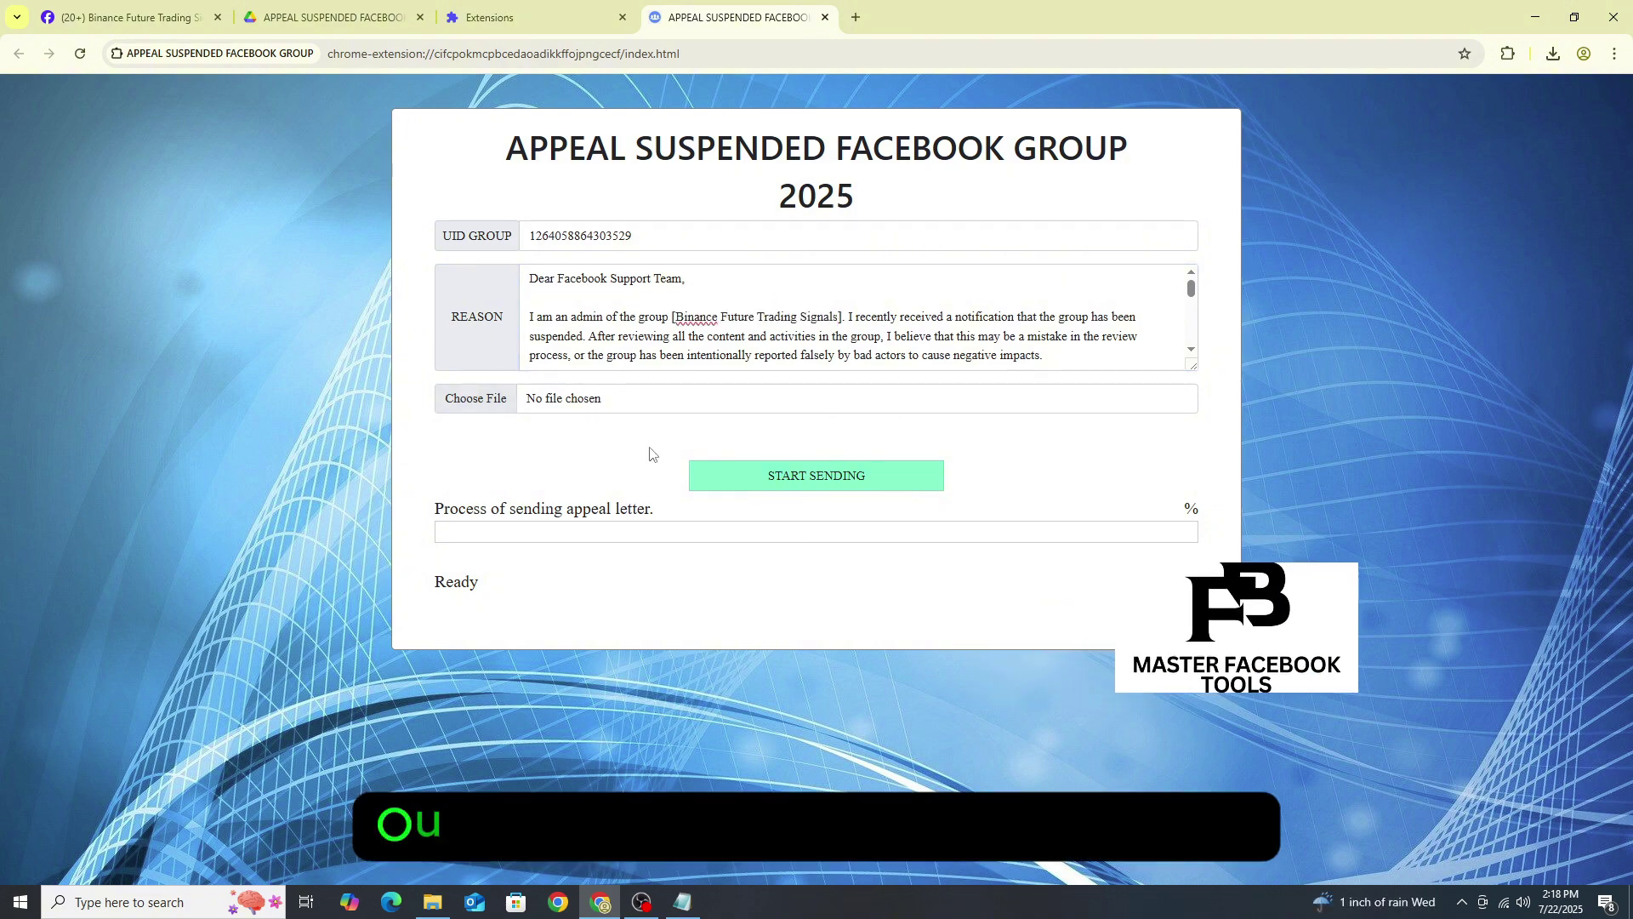
- Start sending the appeal and confirm the form reports 'Result: Appeal successful!'
left_click(820, 492)
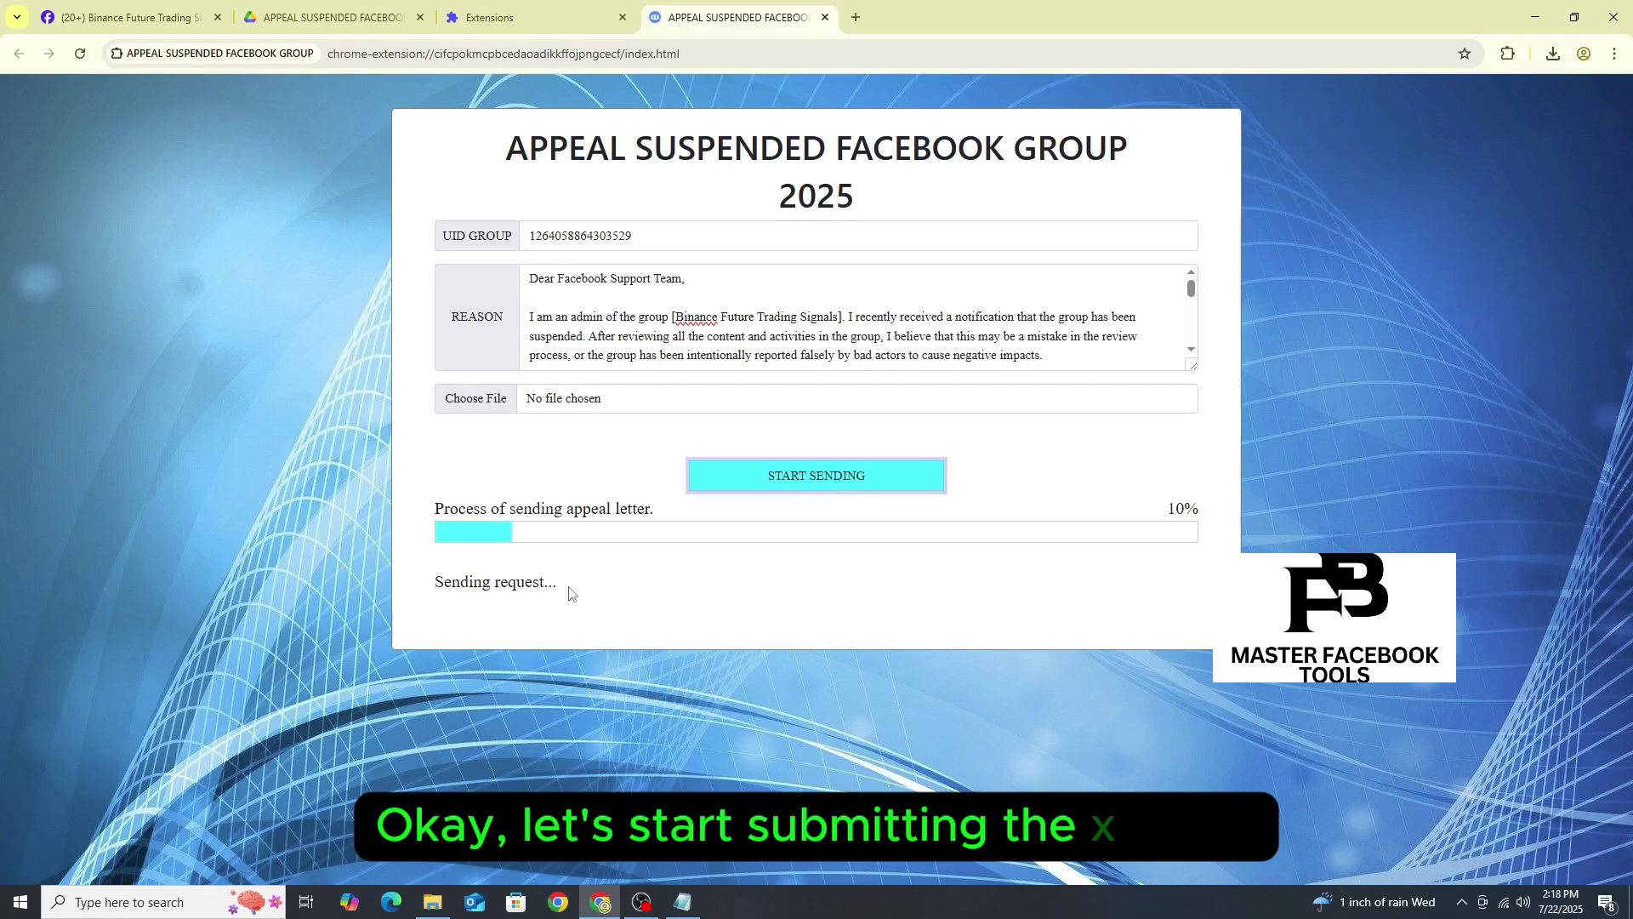
left_click_drag(434, 577, 545, 605)
left_click(544, 605)
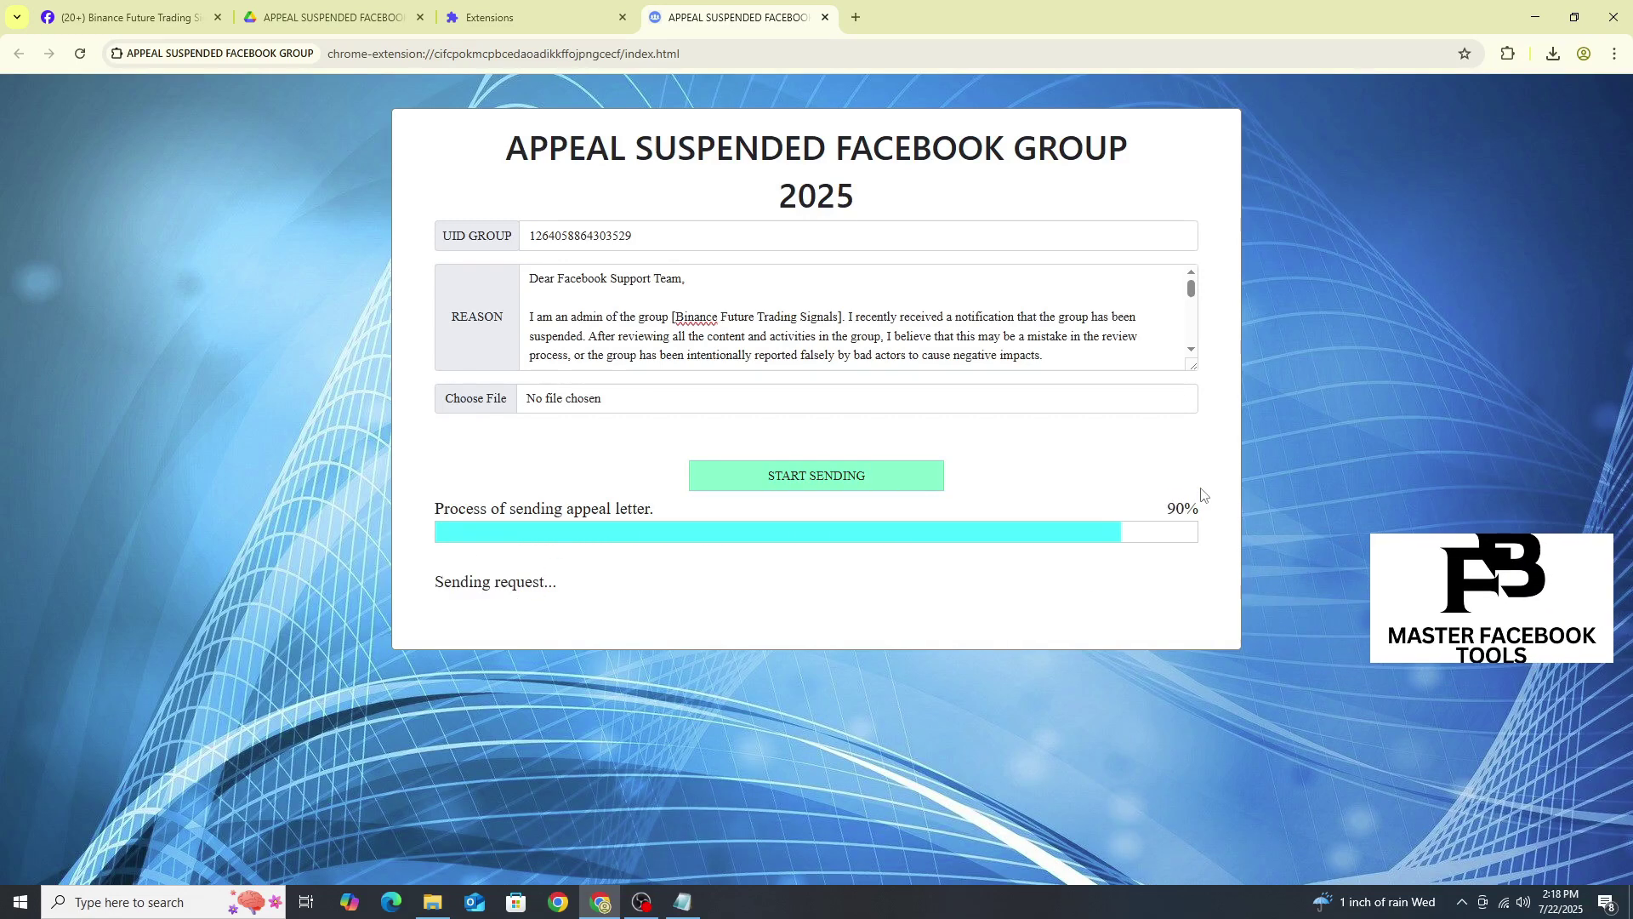
left_click_drag(434, 577, 668, 591)
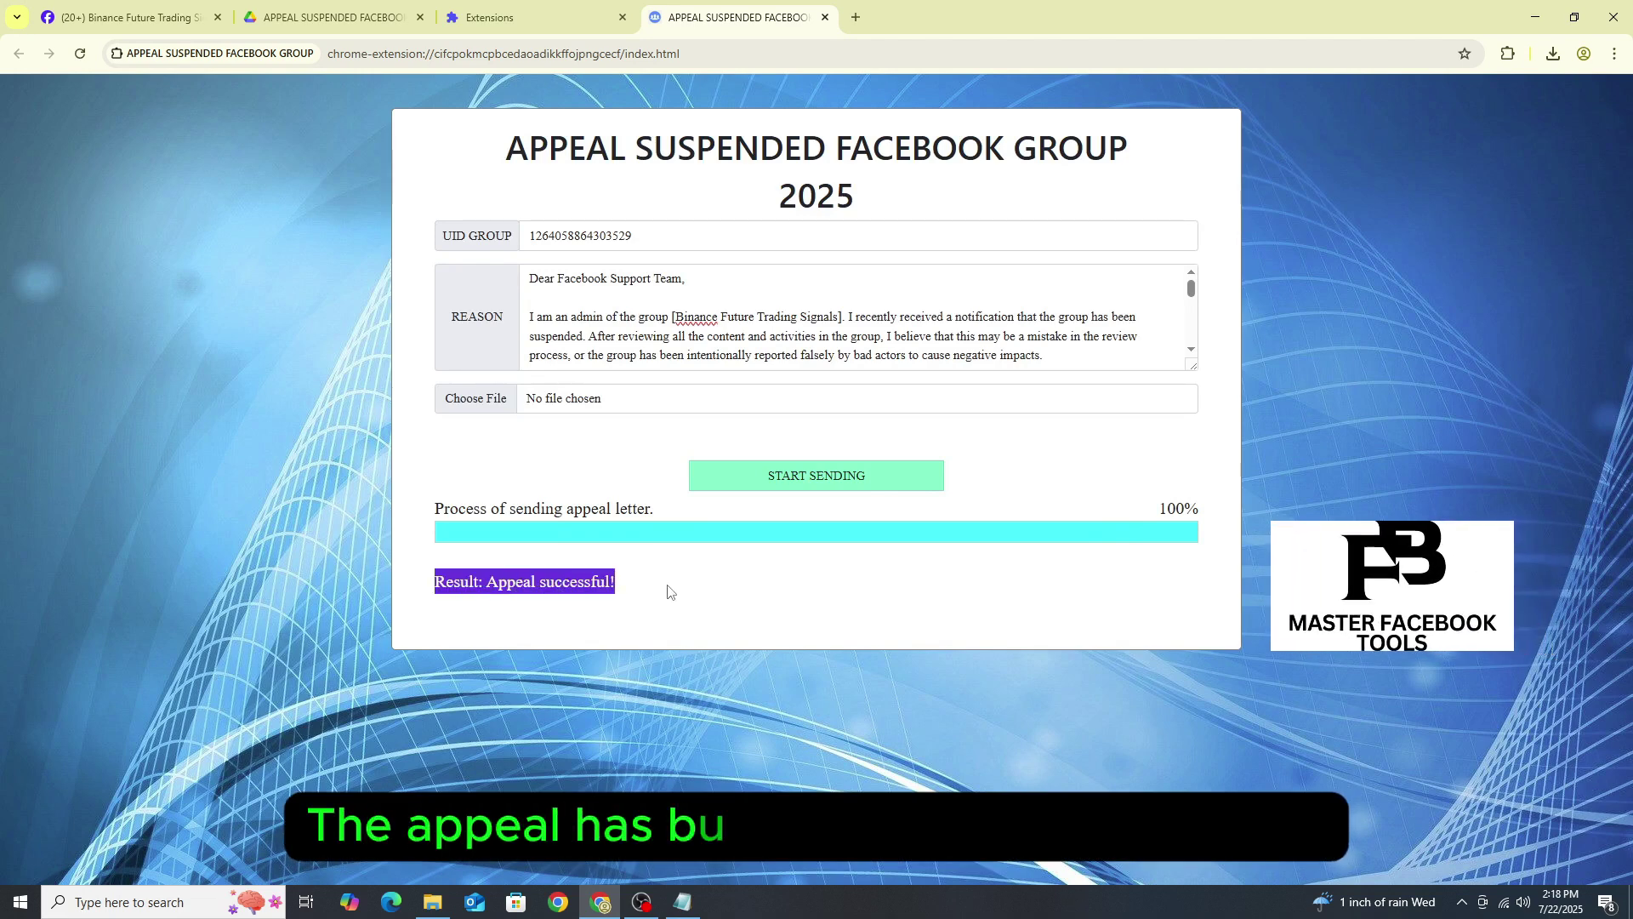
left_click(409, 564)
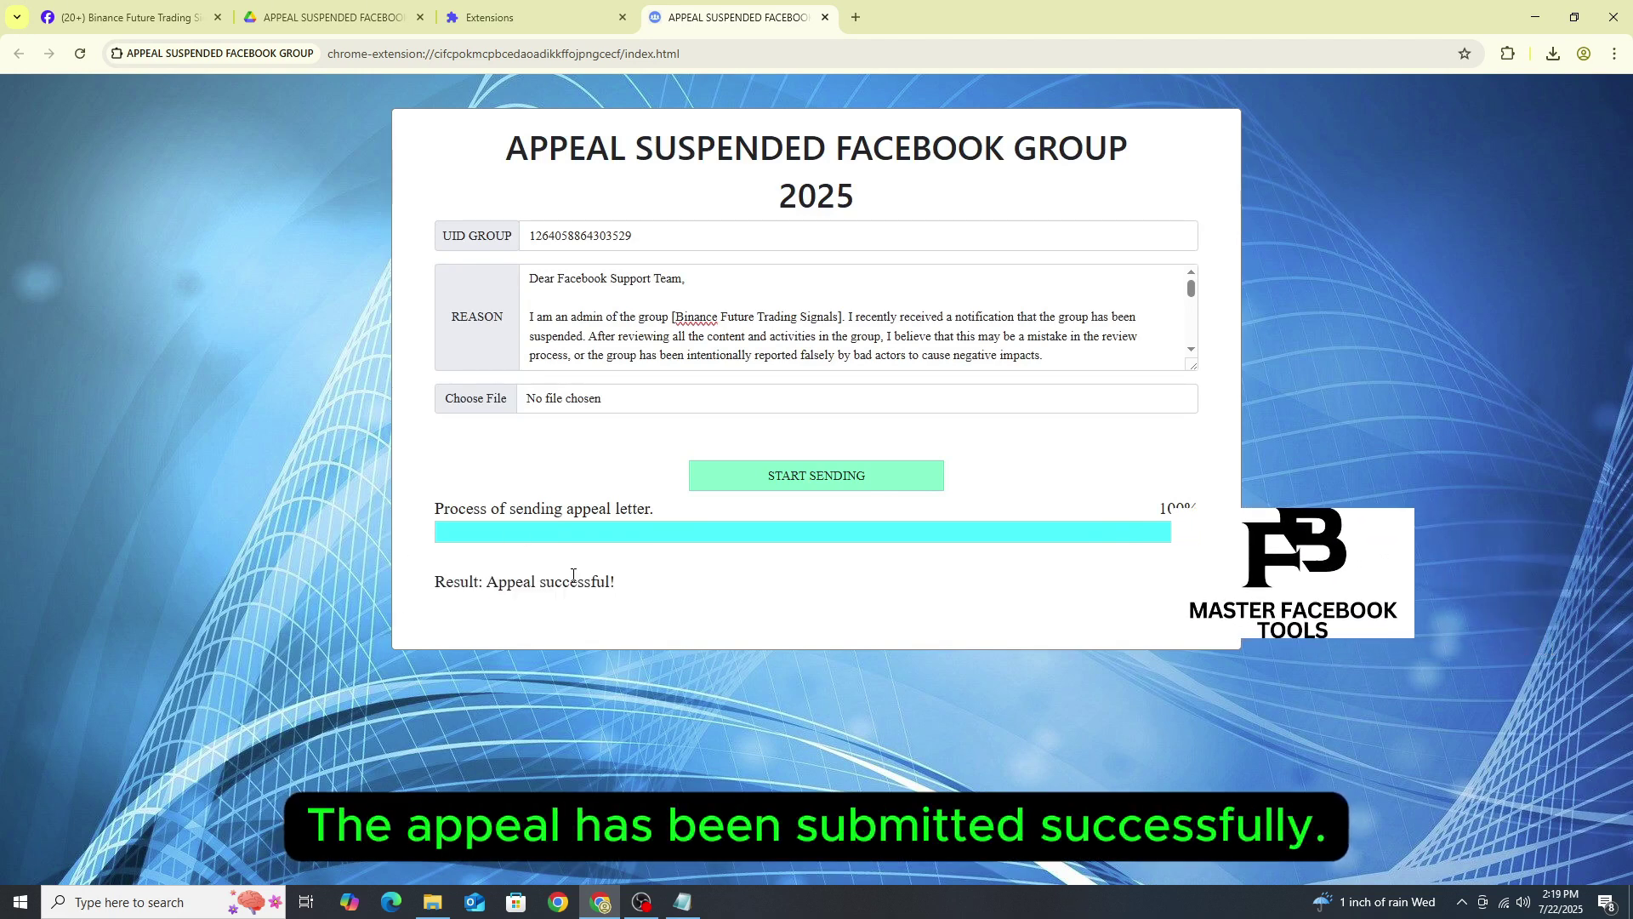
- Return to the Binance Future Trading Signals group page and reload it
left_click(140, 22)
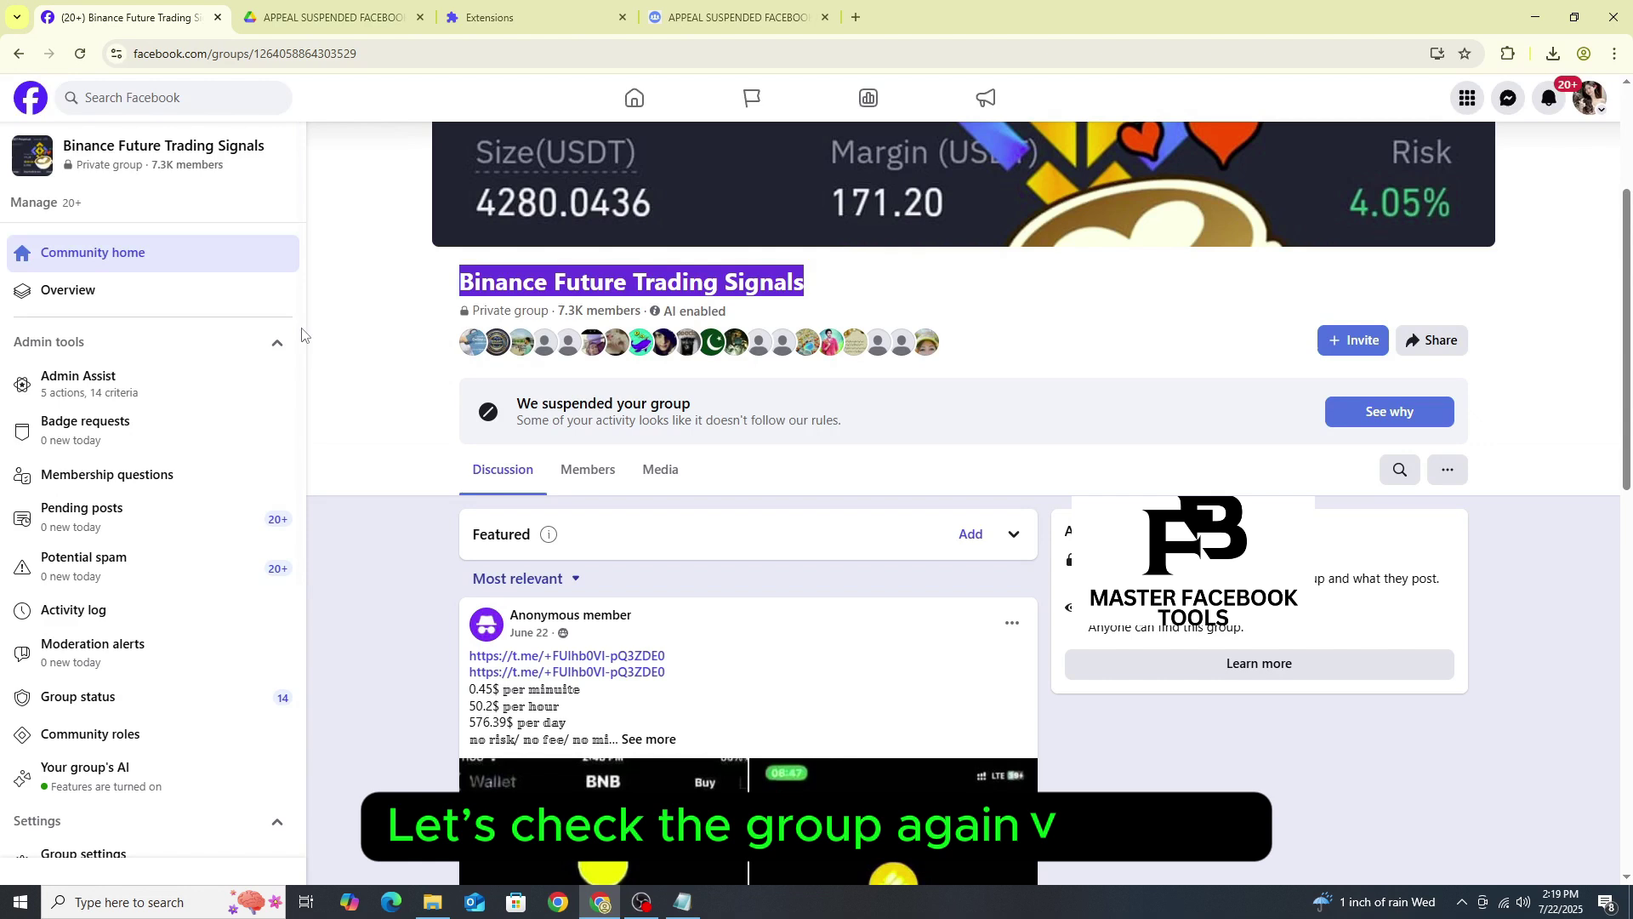
left_click(711, 395)
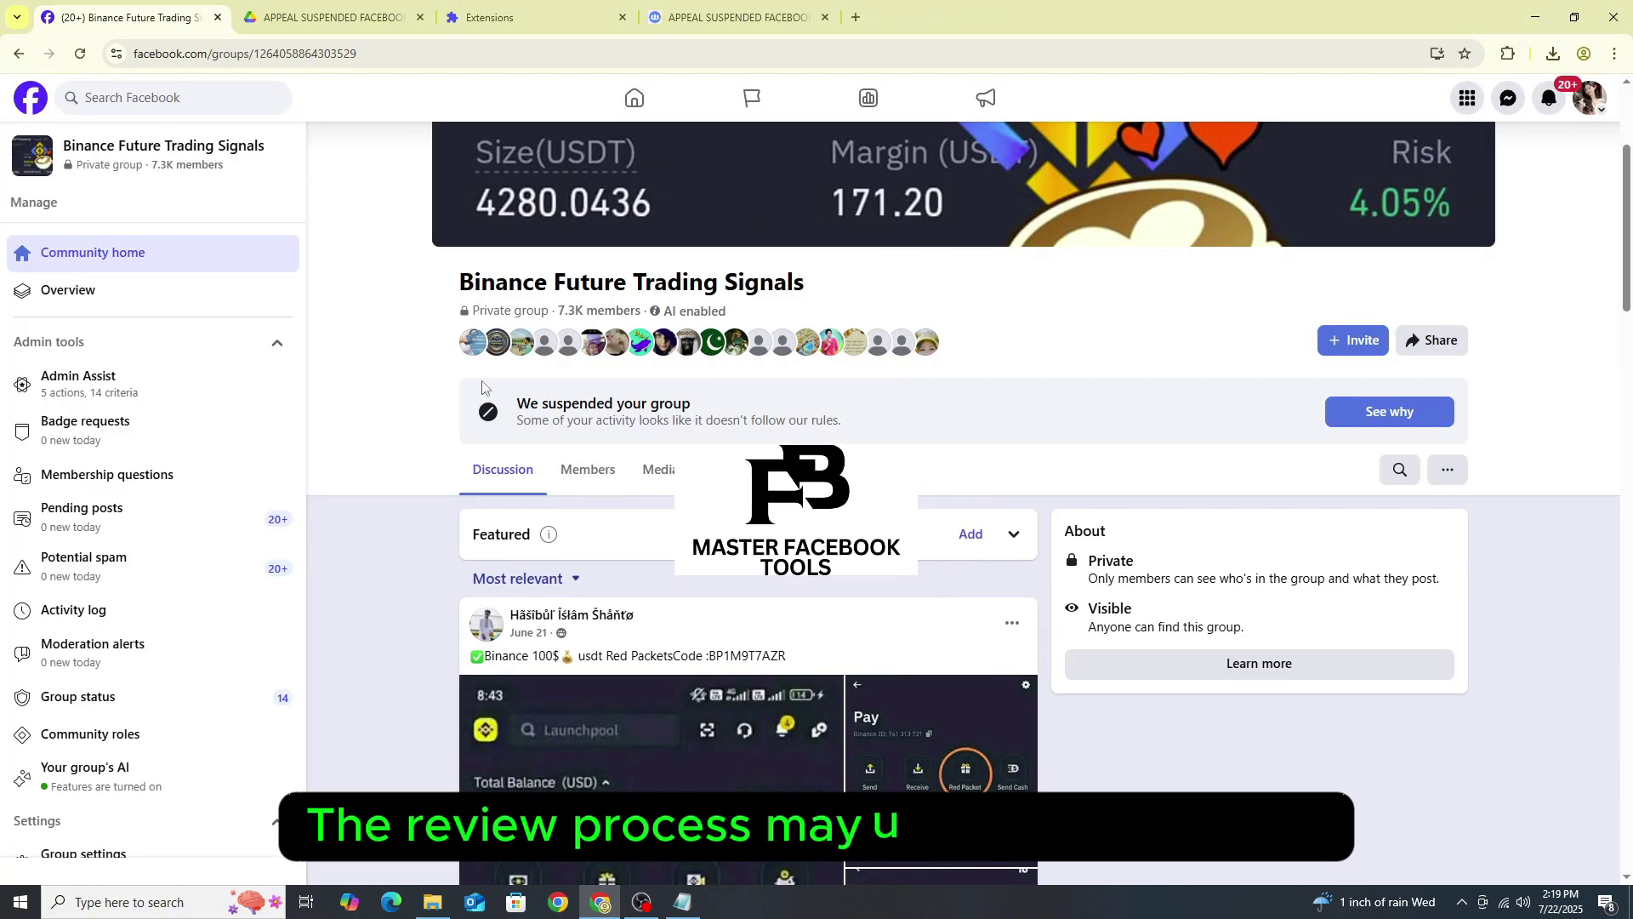
left_click(80, 57)
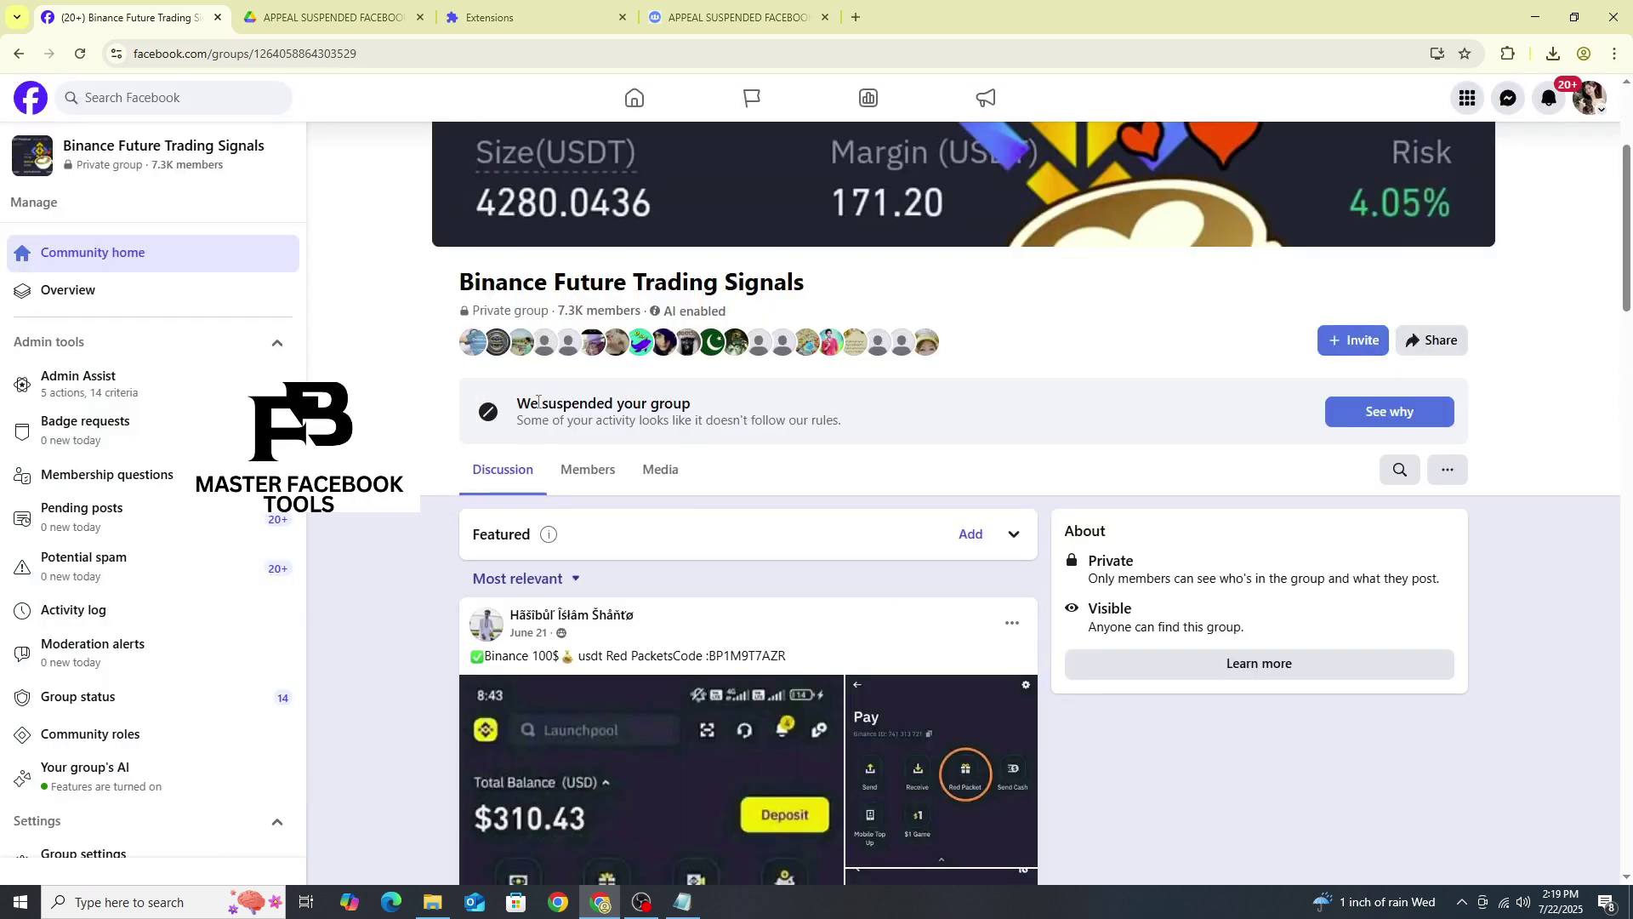
- Check the suspension details via See why, dismiss them and refresh the group page
left_click(1375, 414)
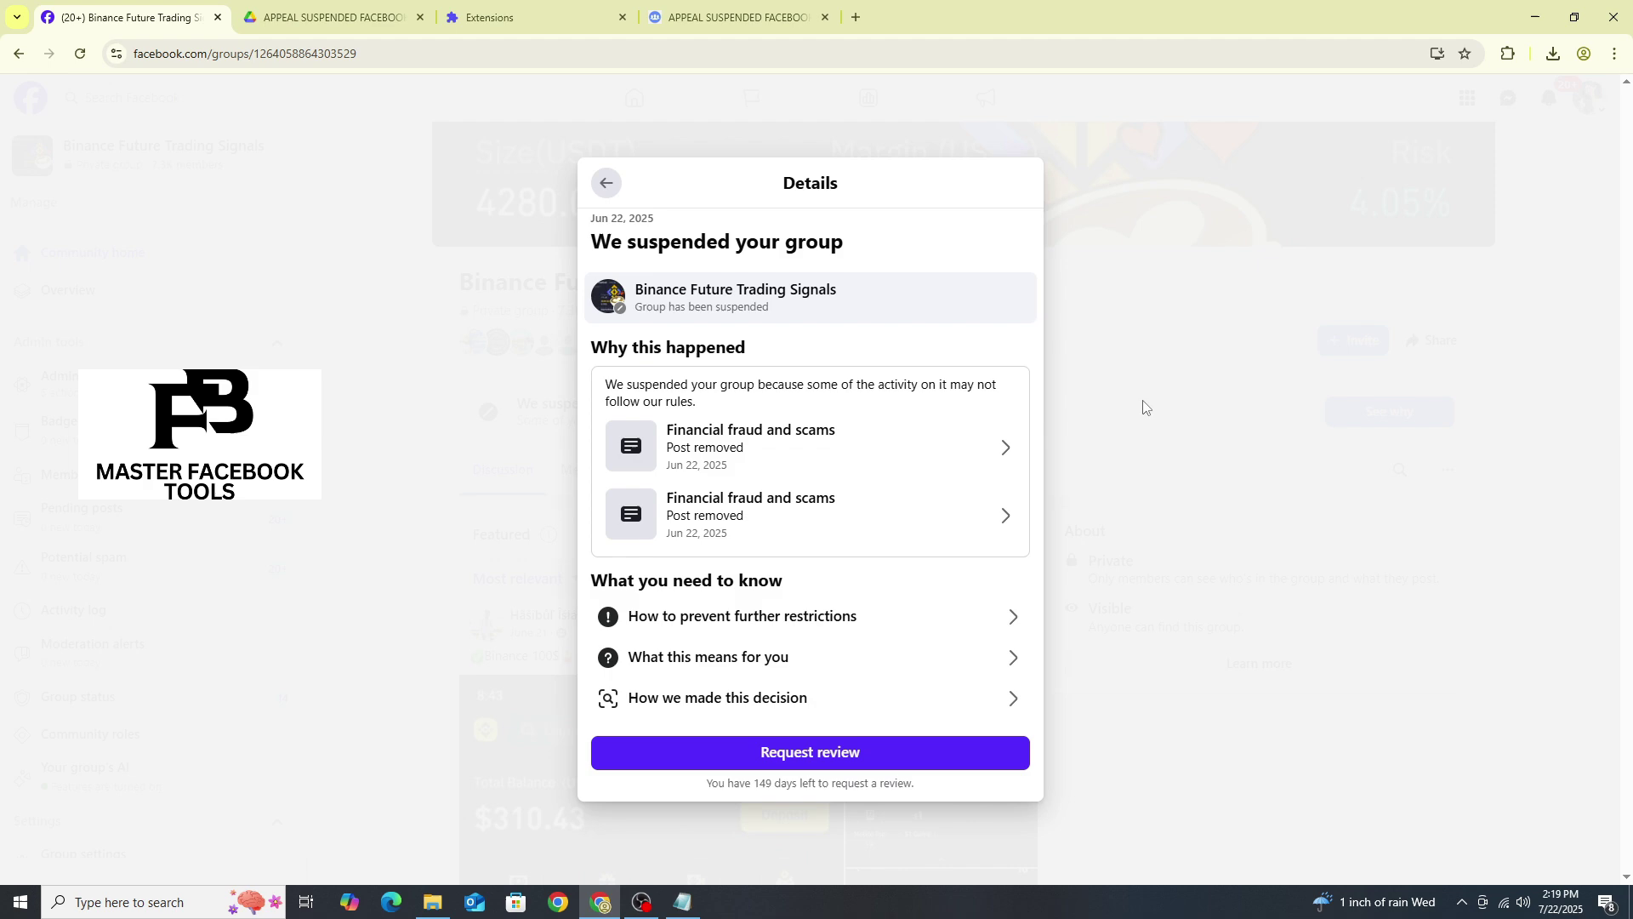
left_click(1144, 407)
key("F5")
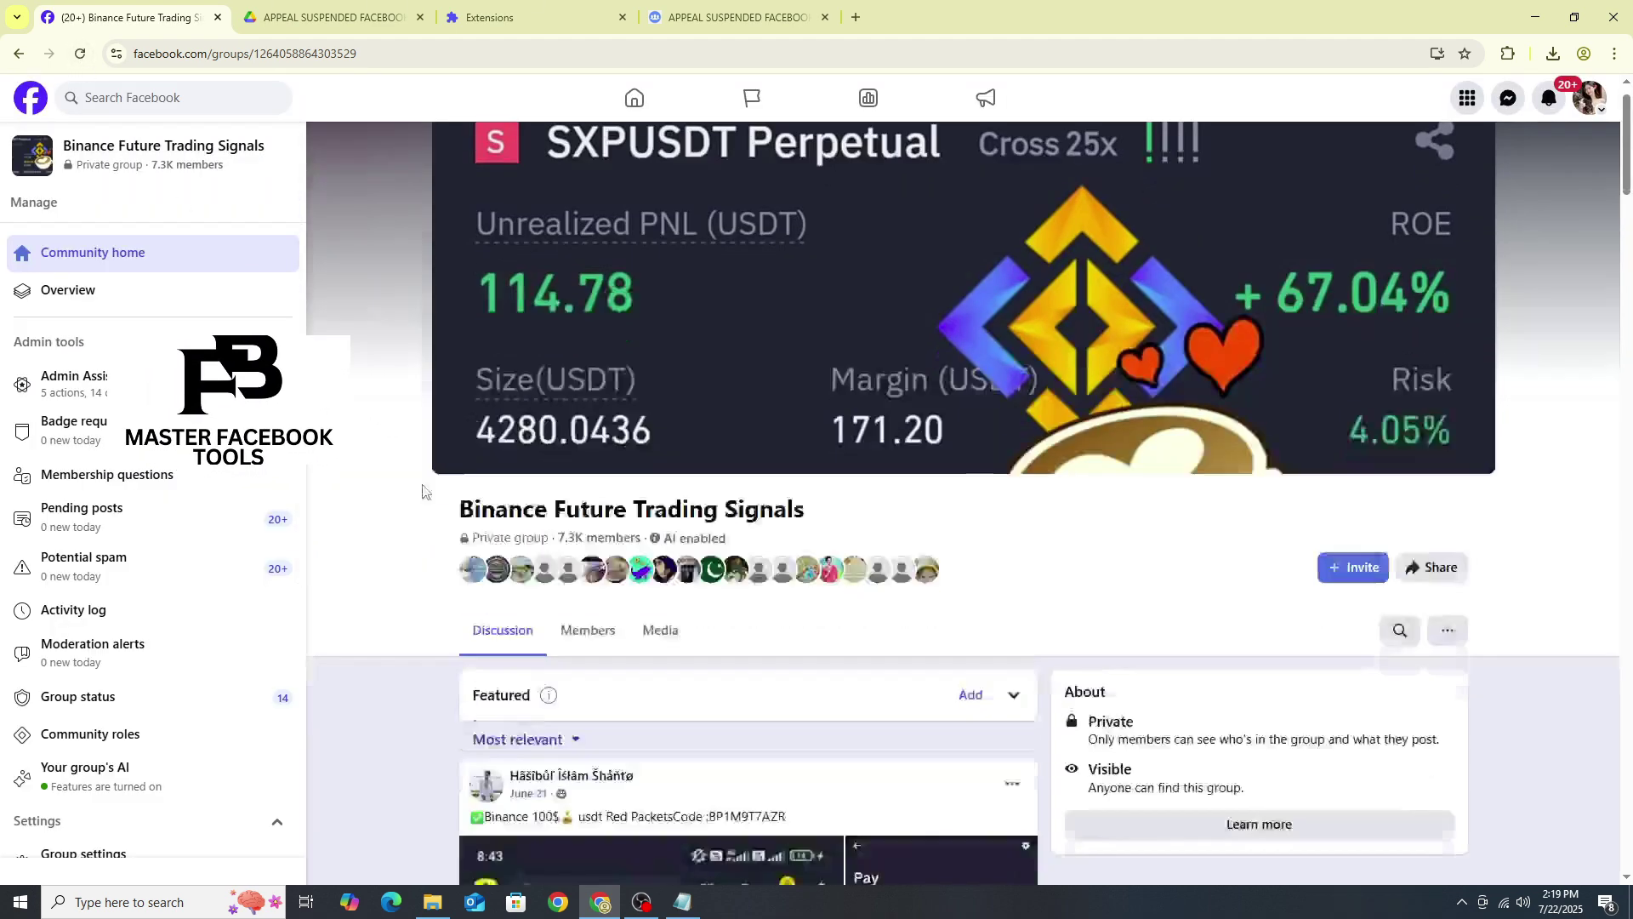
scroll(423, 492, "down", 2)
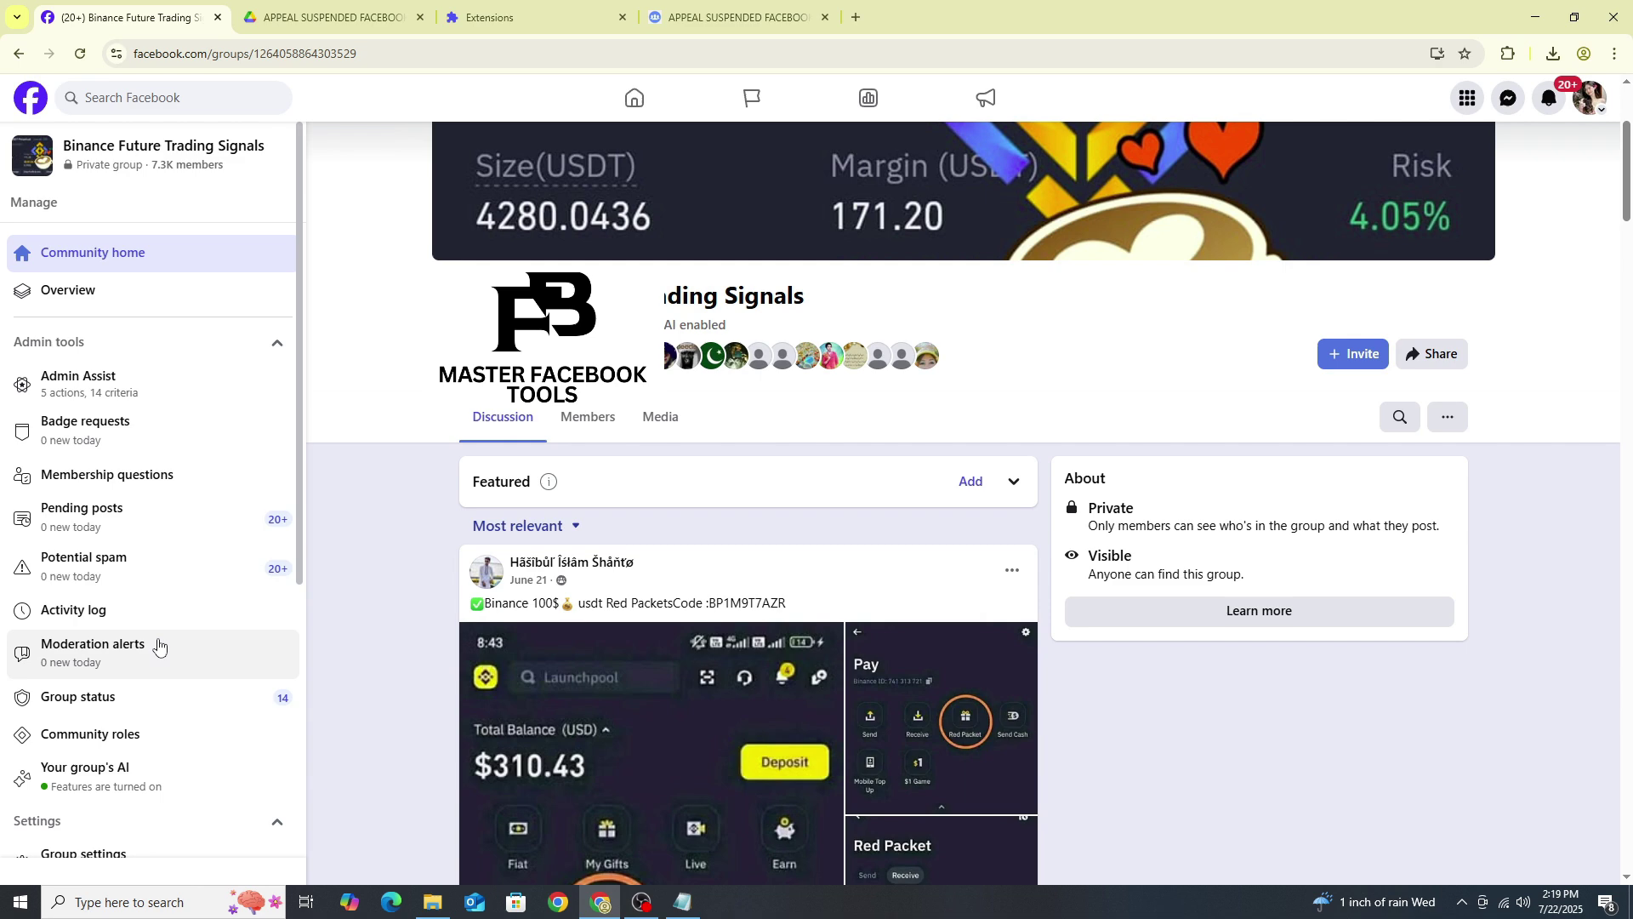
scroll(152, 638, "down", 1)
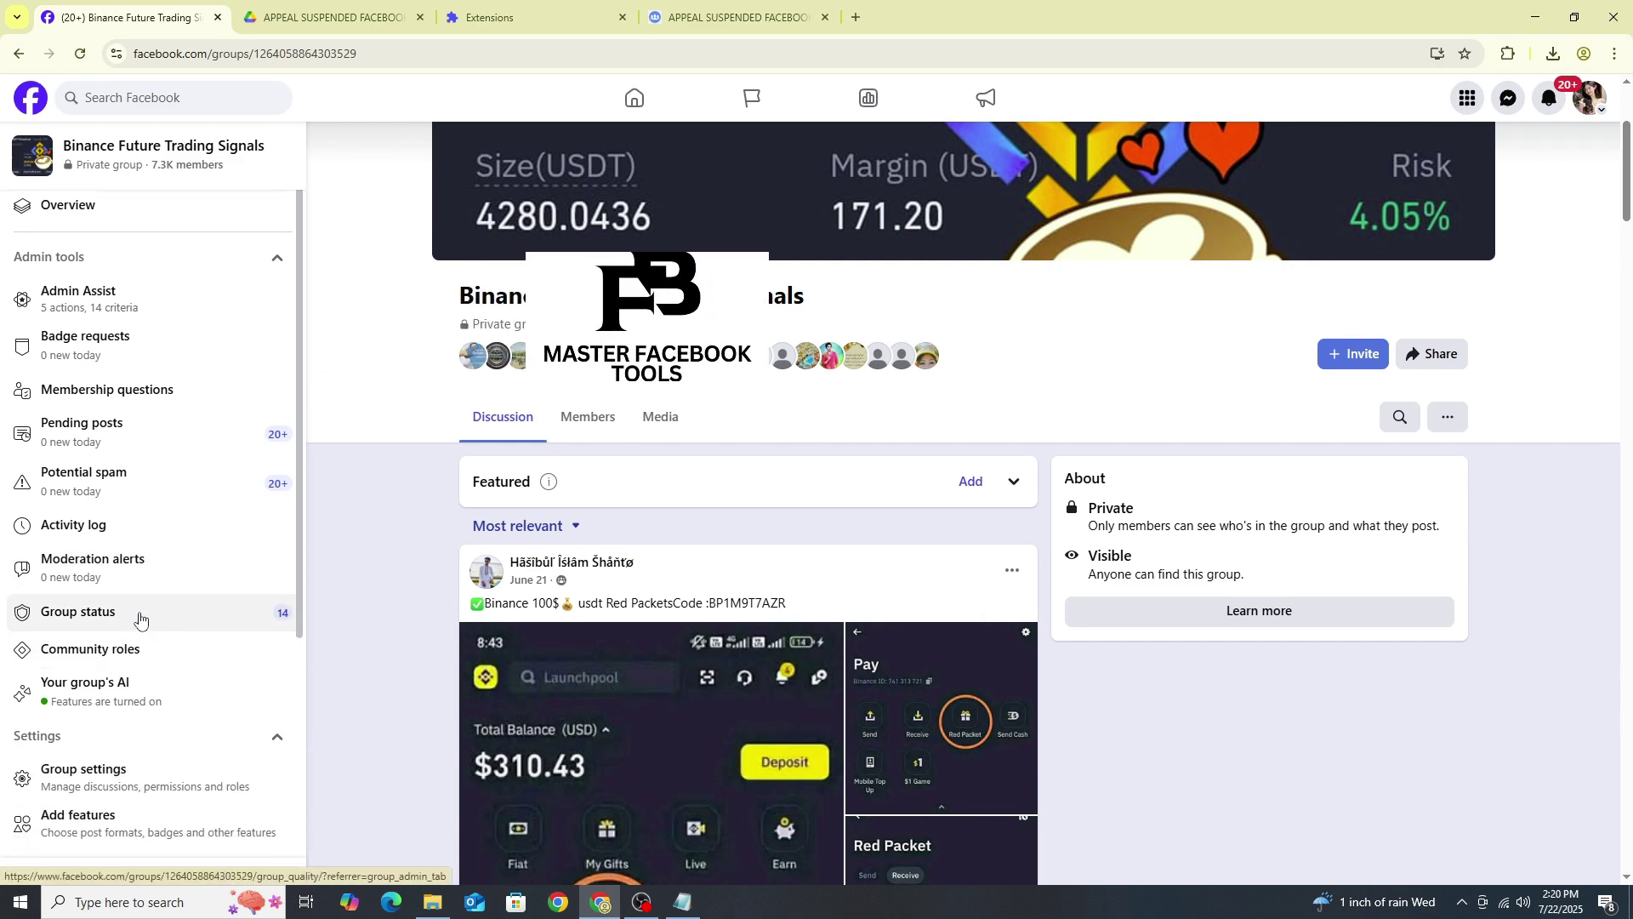
- Review Group status showing 'Group has no issues' and no admin violations
left_click(84, 605)
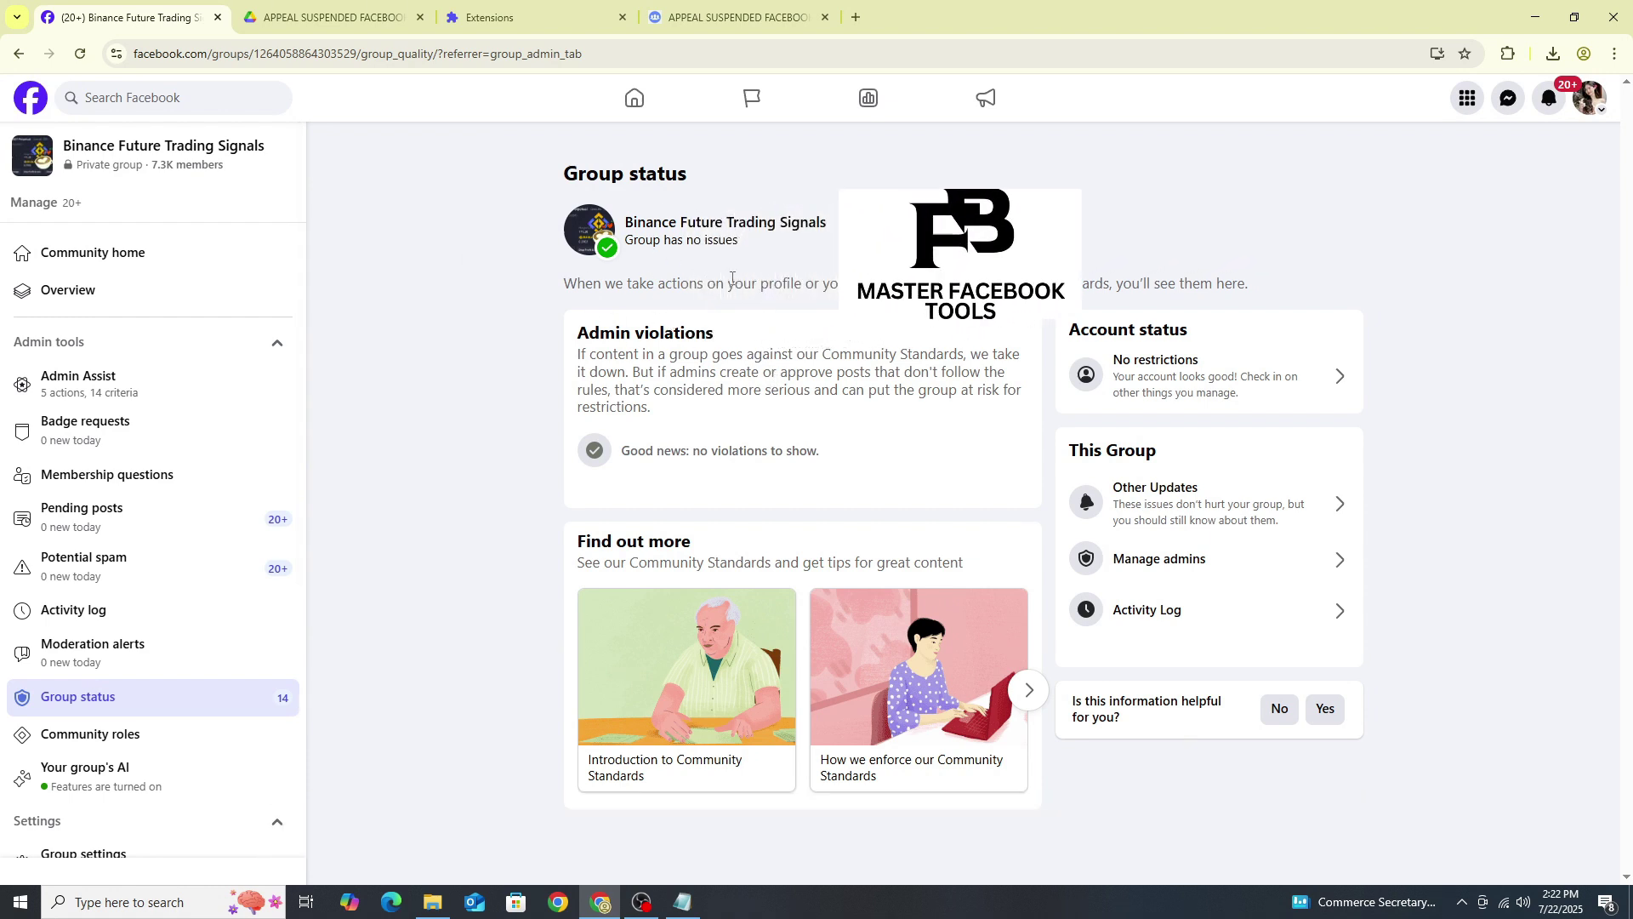
left_click_drag(626, 220, 740, 243)
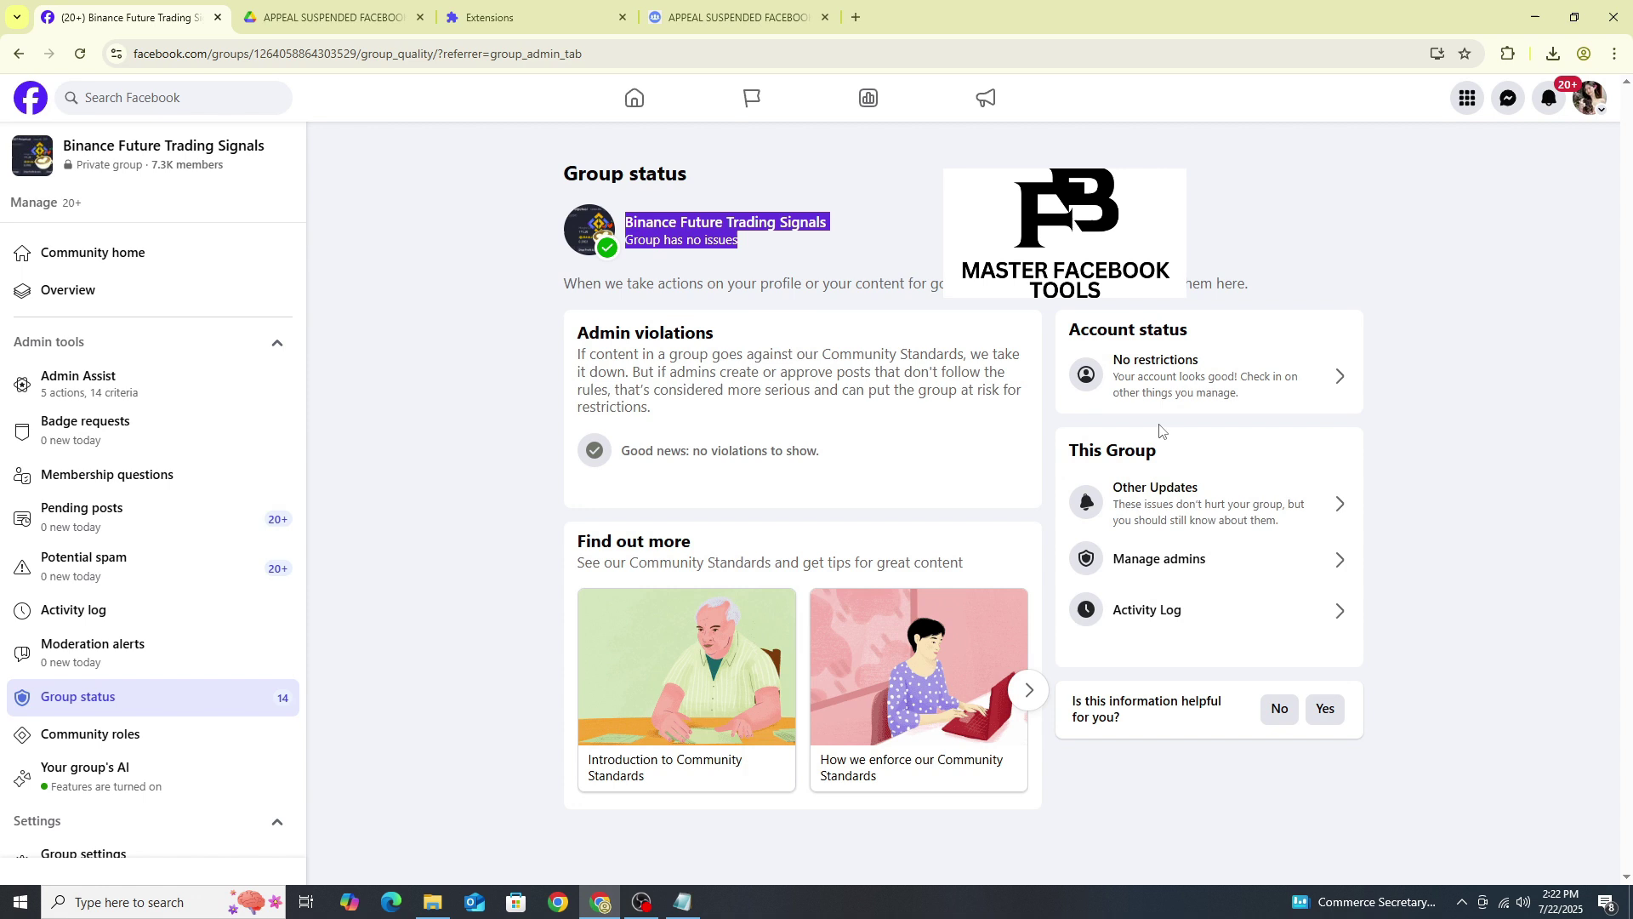
left_click_drag(571, 403, 581, 332)
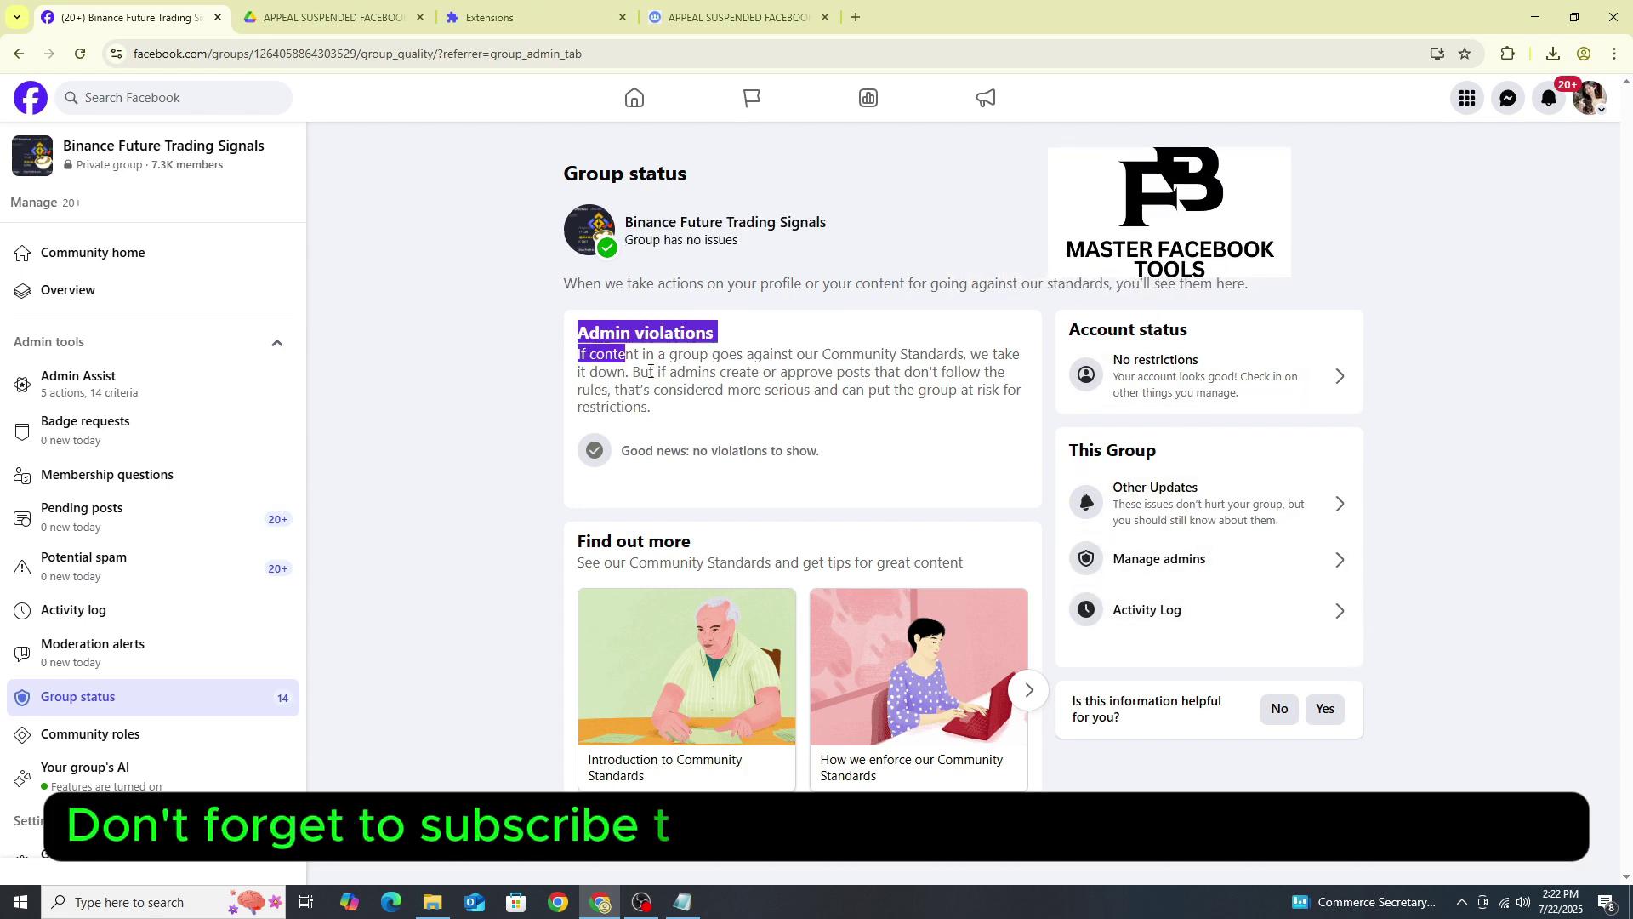
left_click(580, 332)
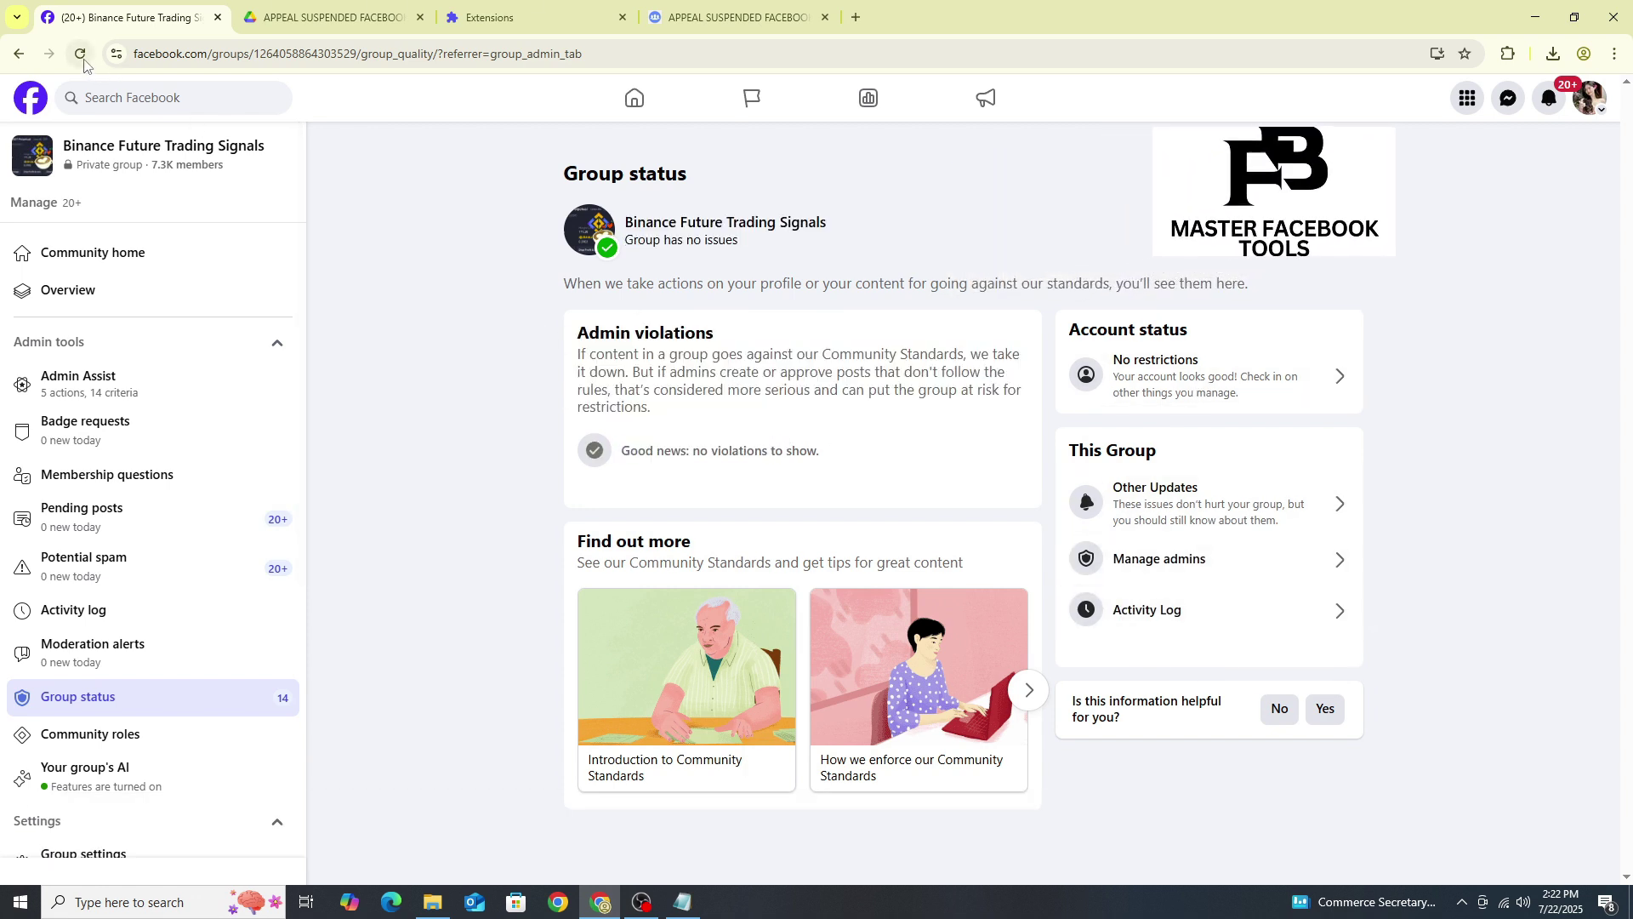